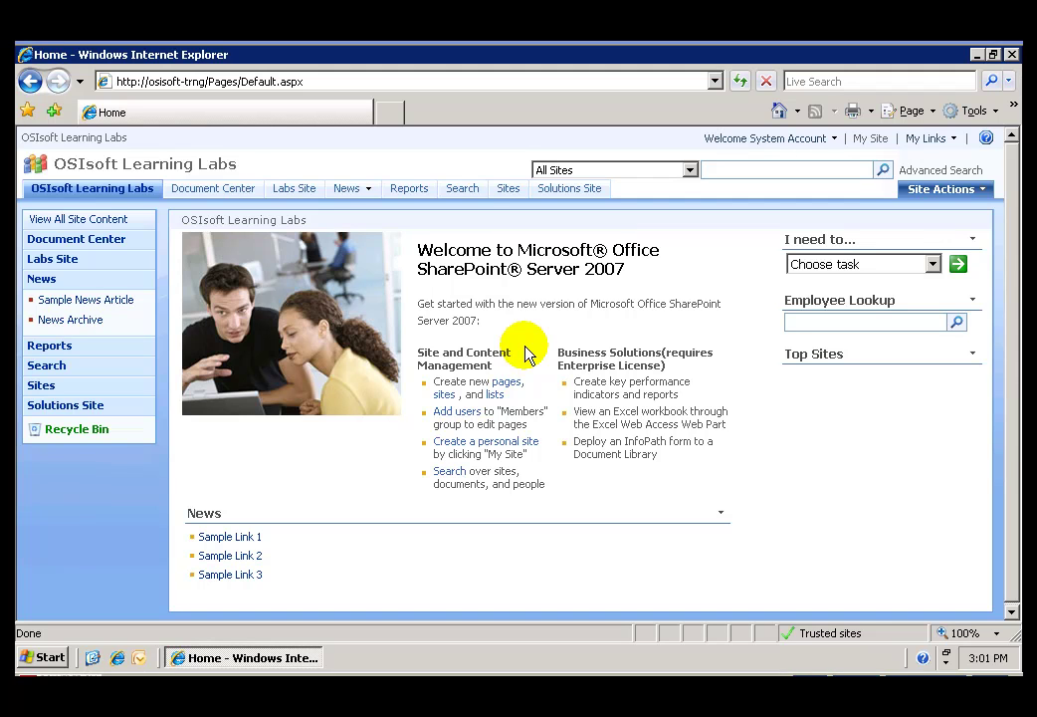
# Create a Web Part Page named Exercise01 in the Labs Site using the "Left Column, Header, Footer, Top Row, 3 Columns" layout
pyautogui.click(296, 192)
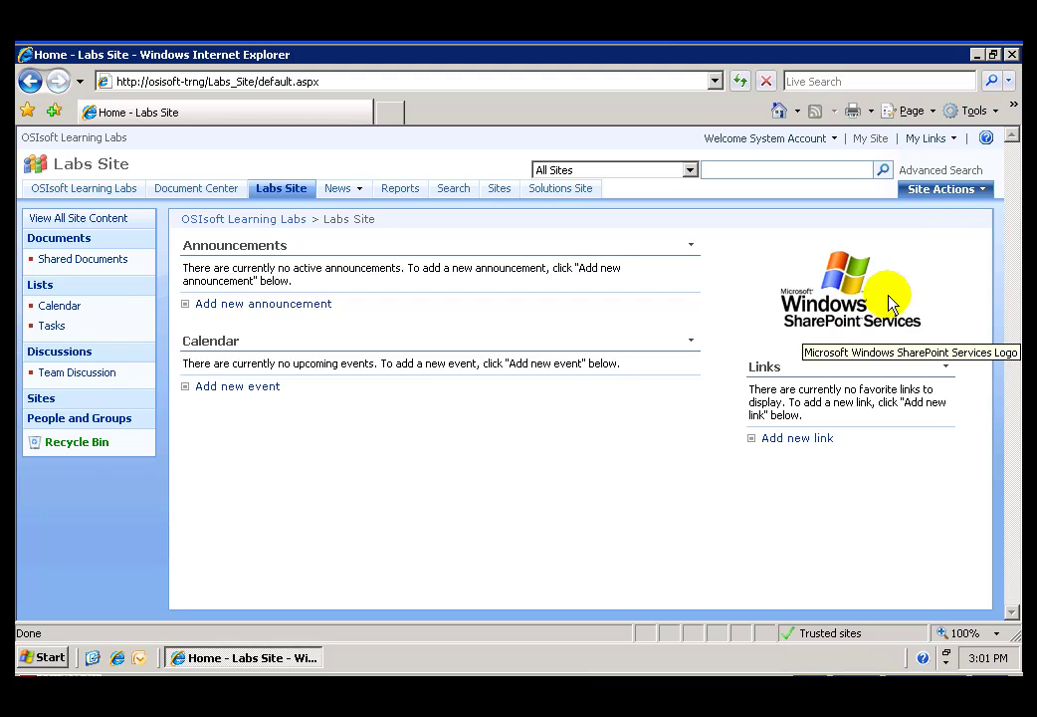
pyautogui.click(984, 192)
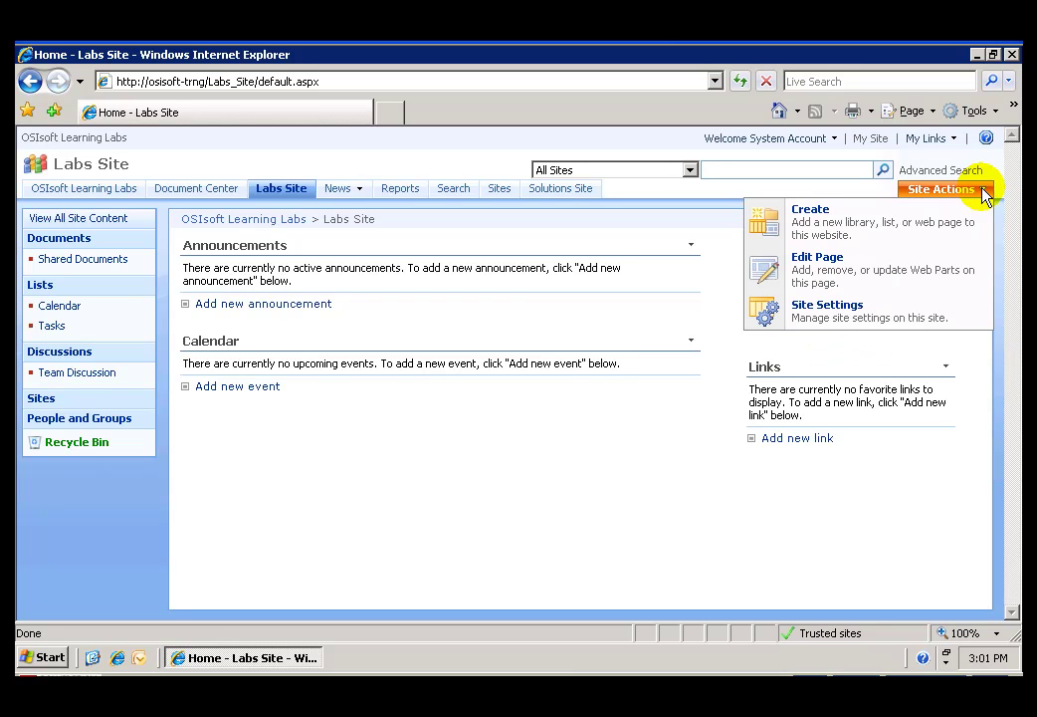
pyautogui.click(868, 227)
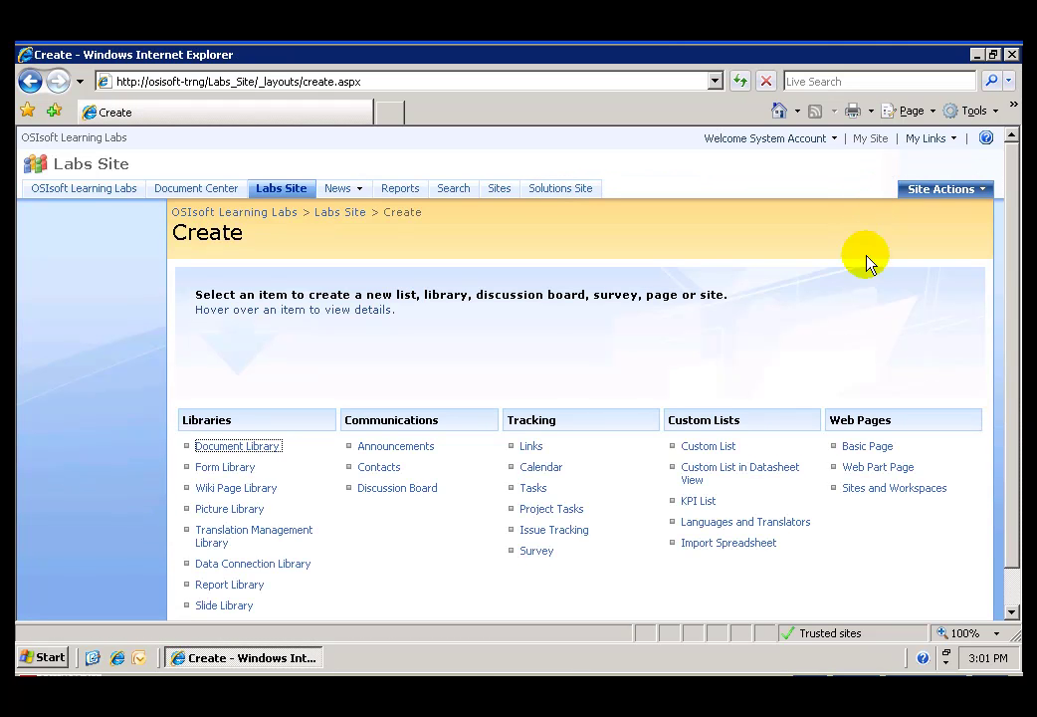
pyautogui.click(873, 469)
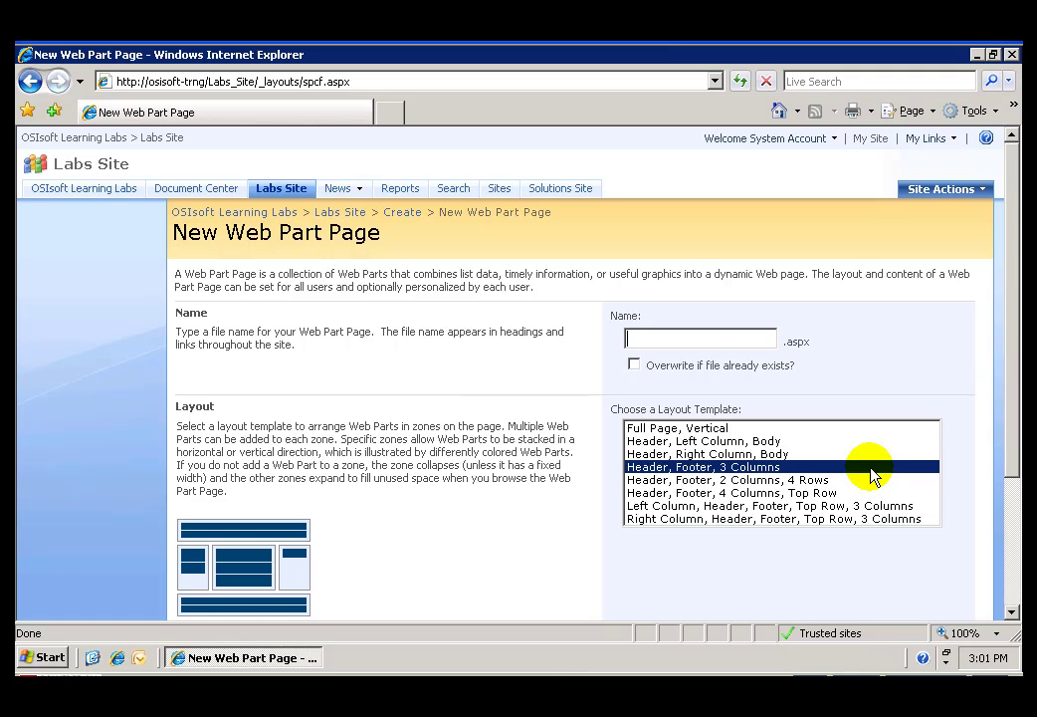
pyautogui.write('Exercise01')
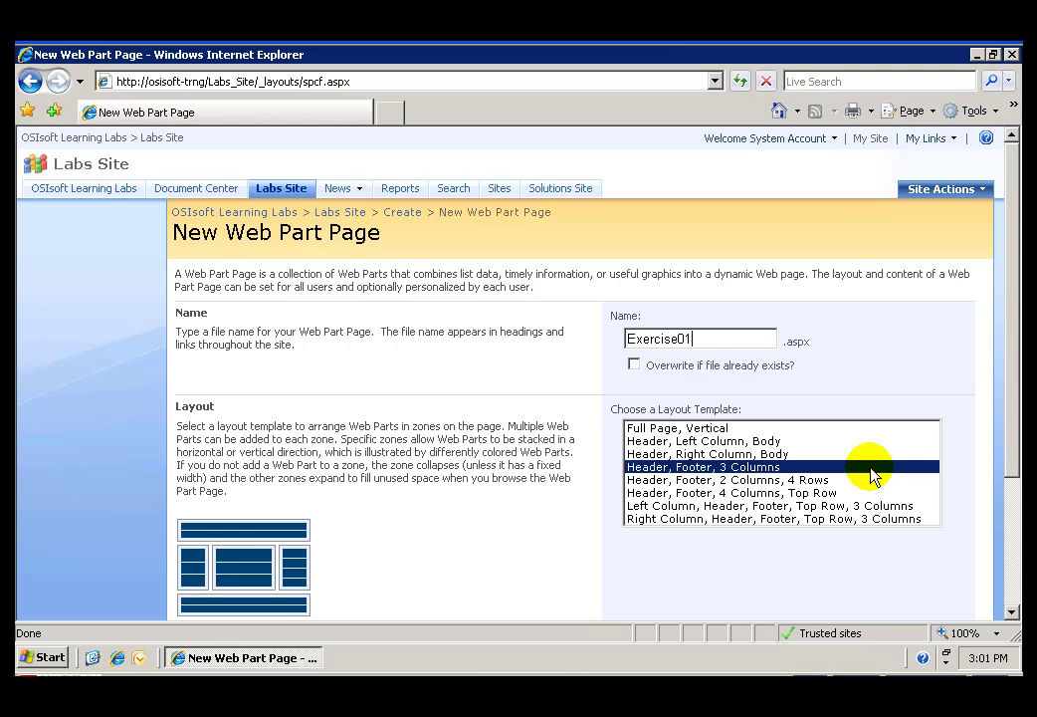
pyautogui.click(822, 506)
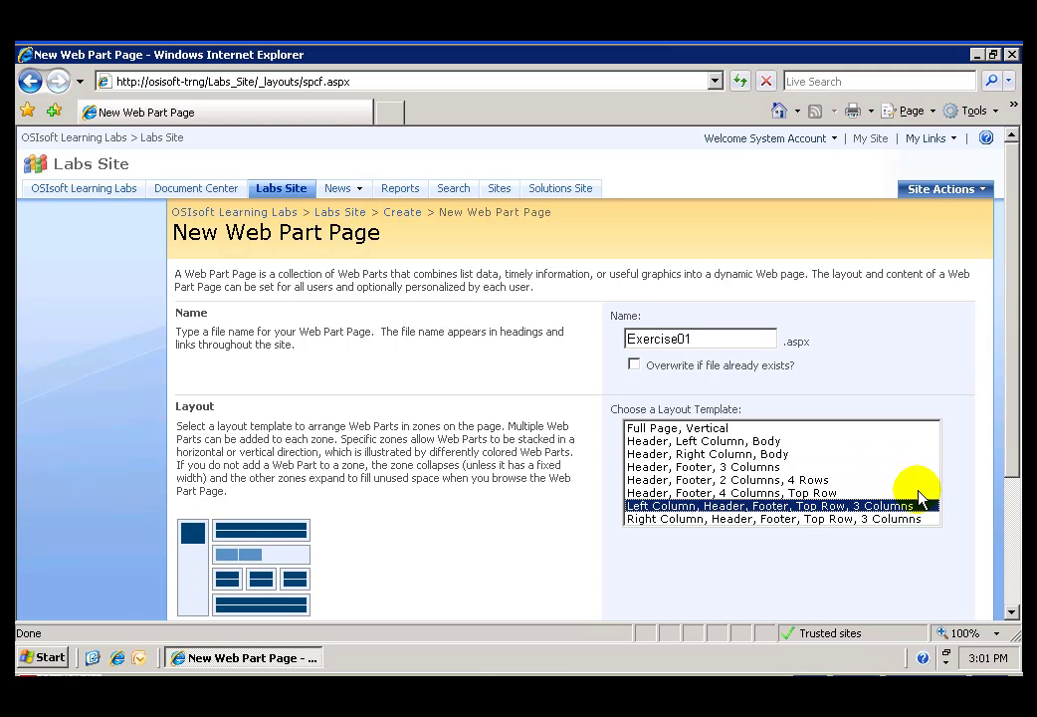
pyautogui.moveTo(1013, 457); pyautogui.dragTo(1016, 604)
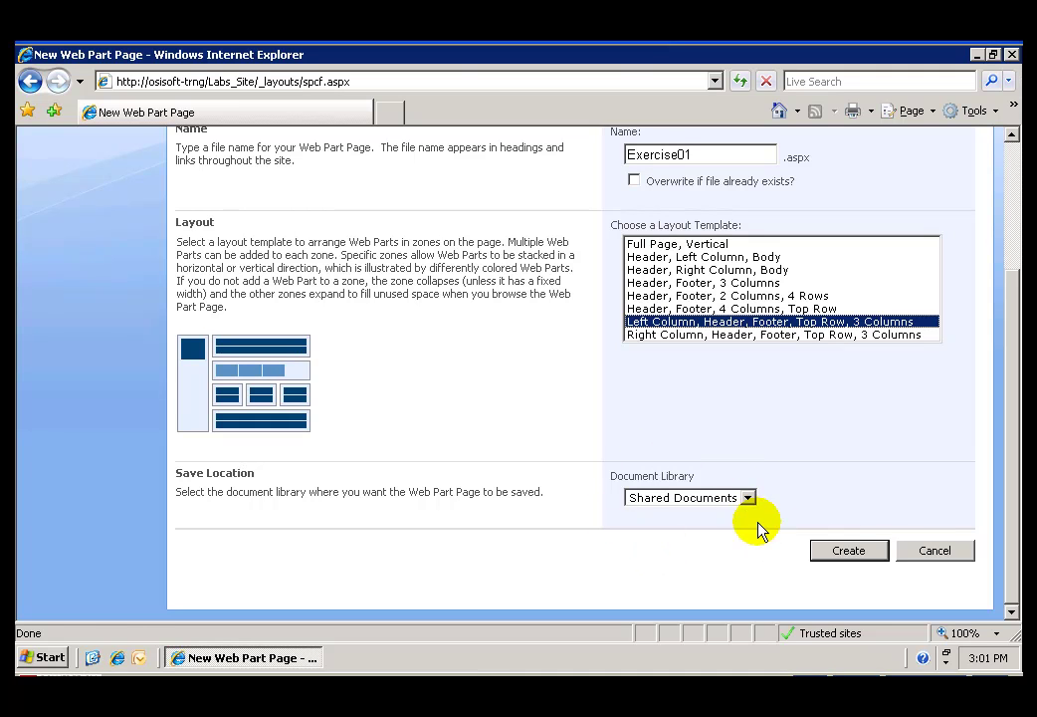
pyautogui.click(846, 552)
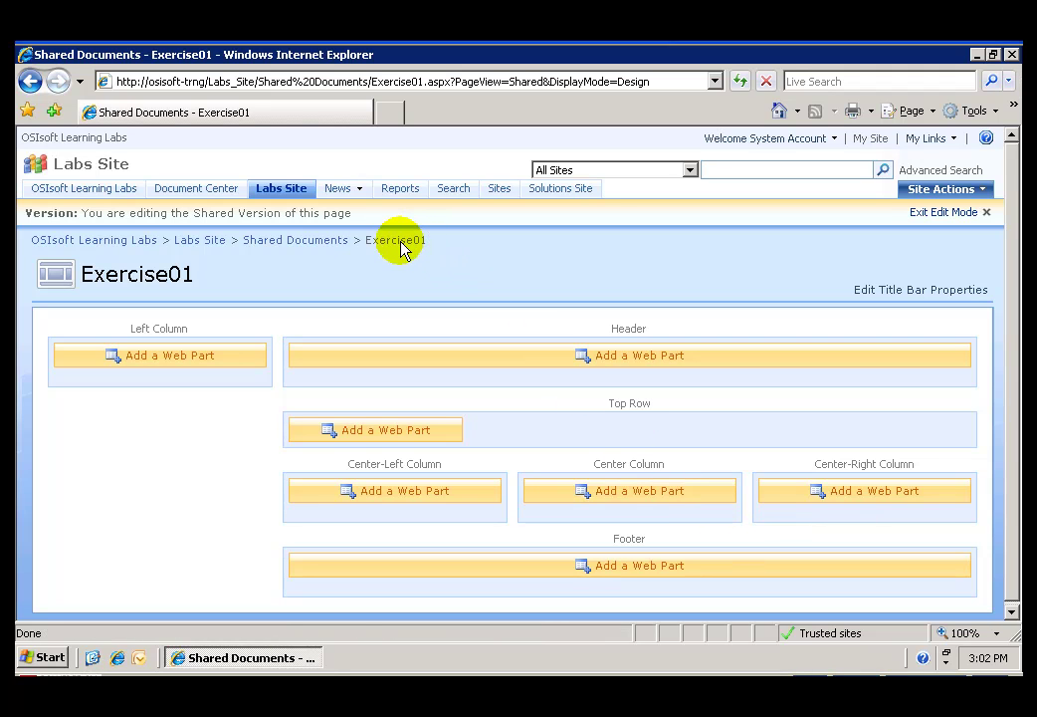
# Check the Labs Site's Shared Documents library for the Exercise01 page and return to the site's home page
pyautogui.click(207, 242)
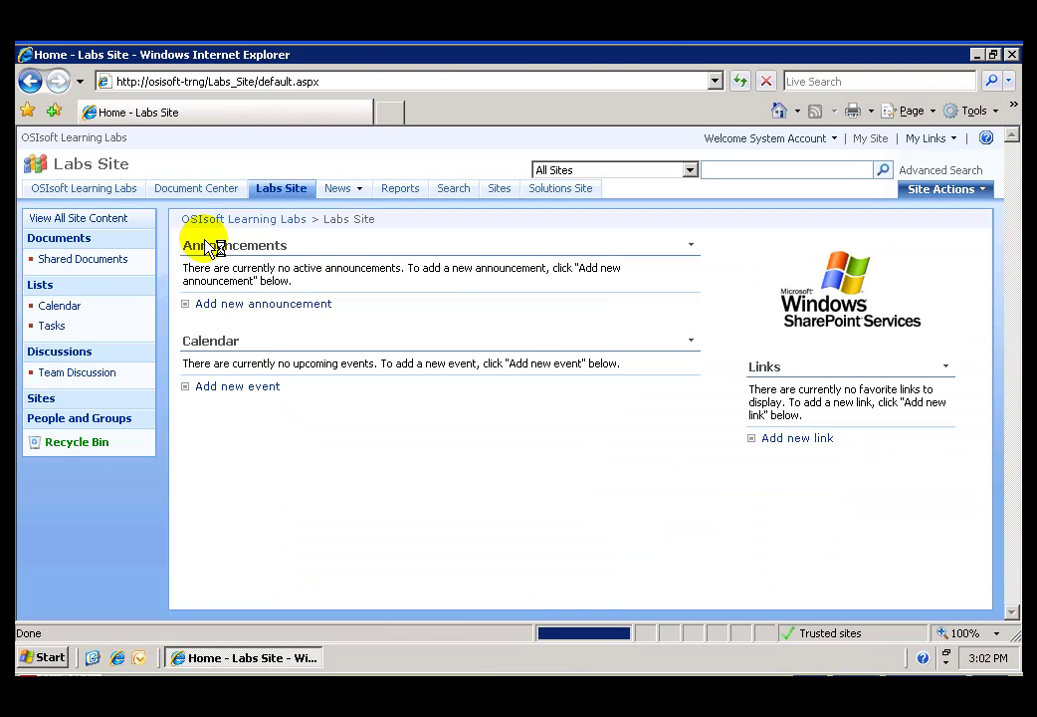
pyautogui.click(101, 263)
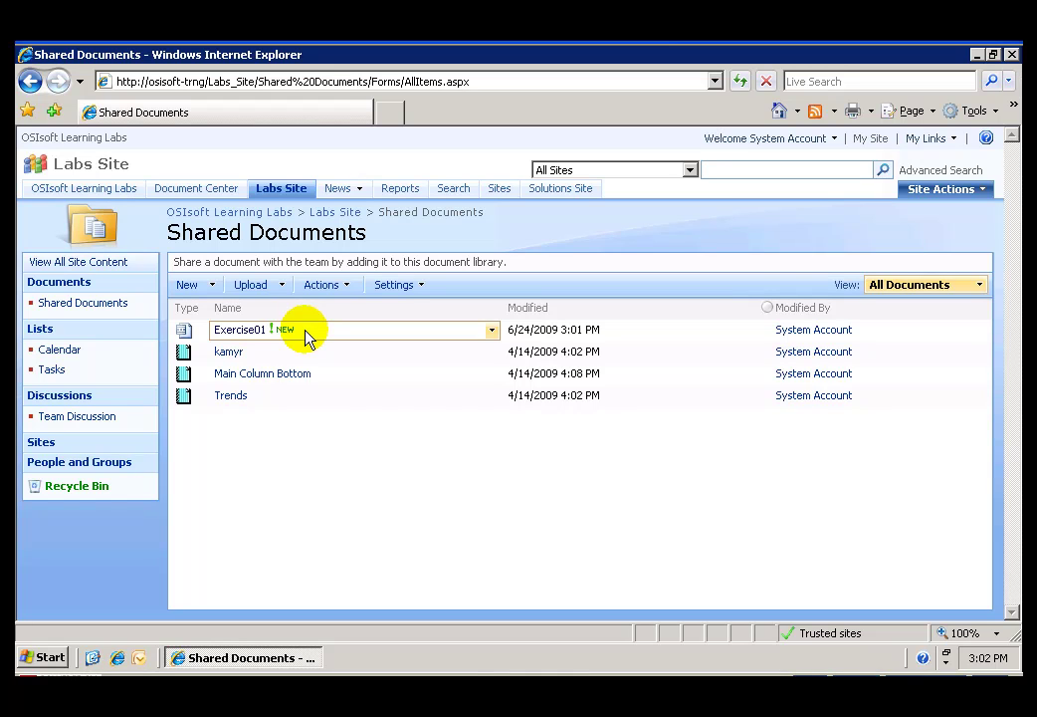
pyautogui.click(29, 81)
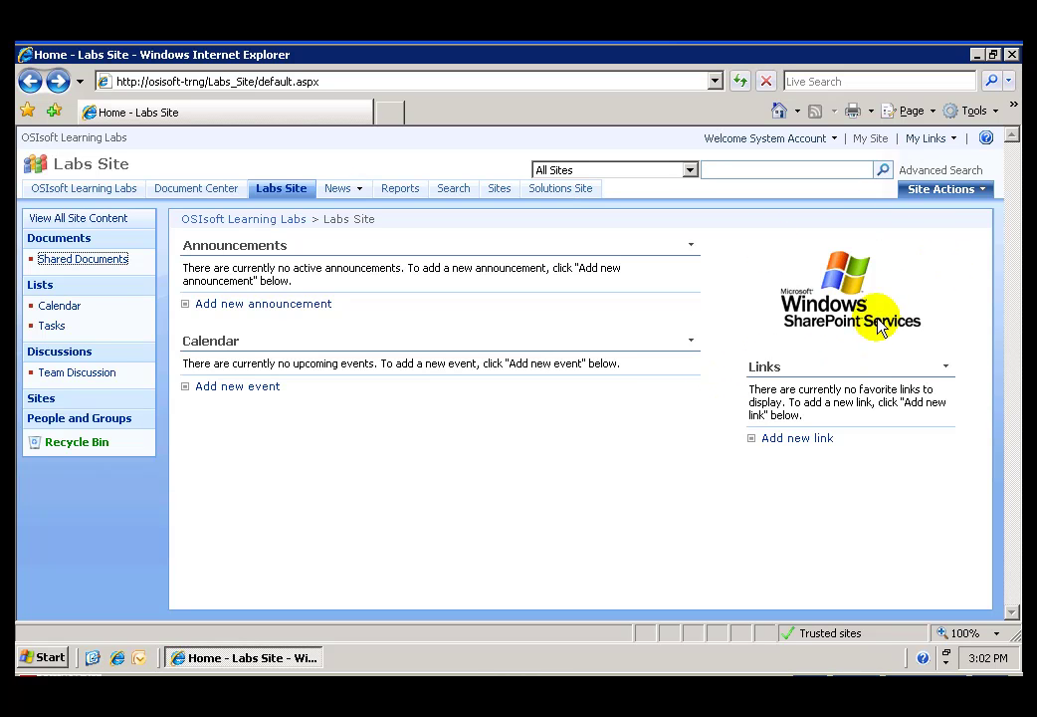
# Put the Labs Site home page in edit mode and add the Shared Documents web part to the Left zone
pyautogui.click(972, 191)
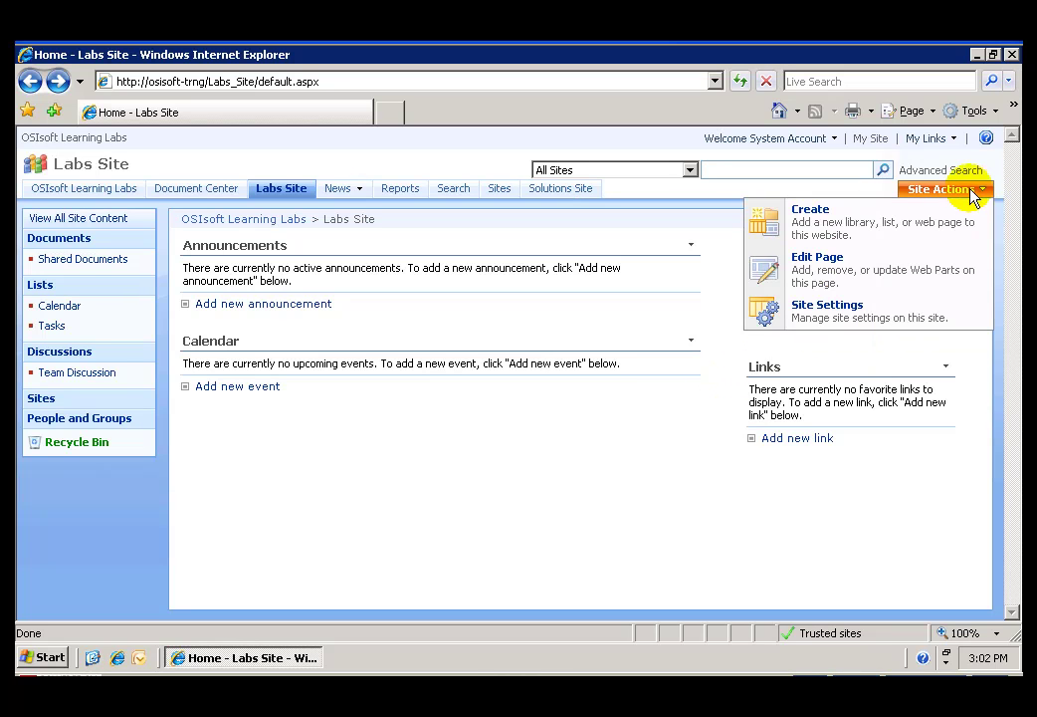
pyautogui.click(819, 256)
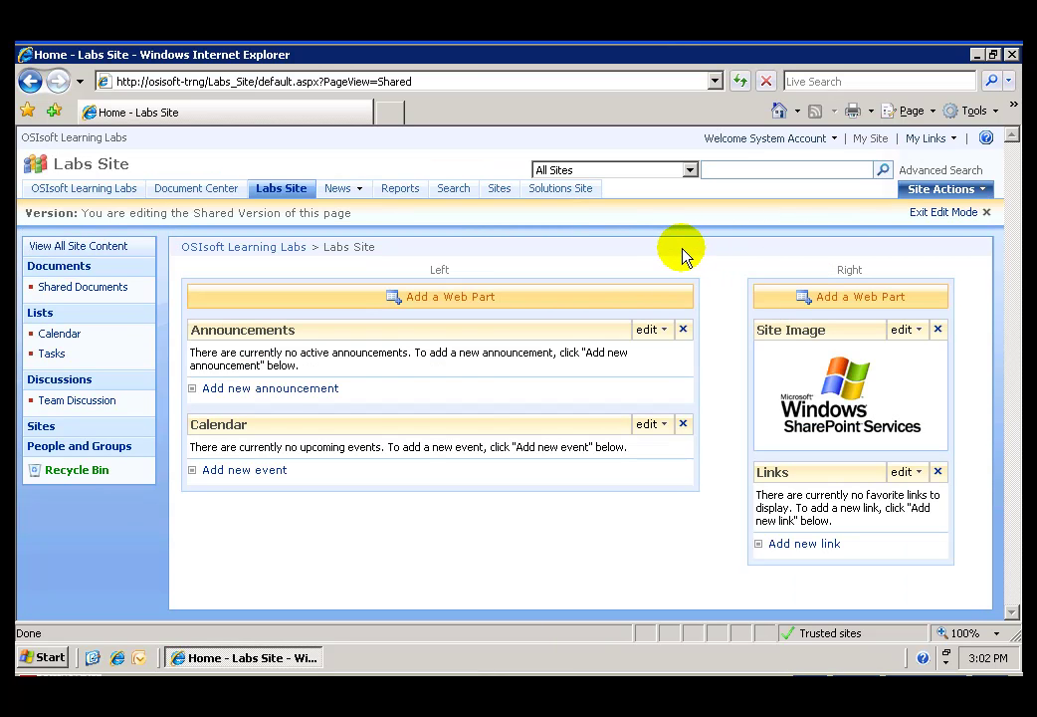
pyautogui.click(488, 299)
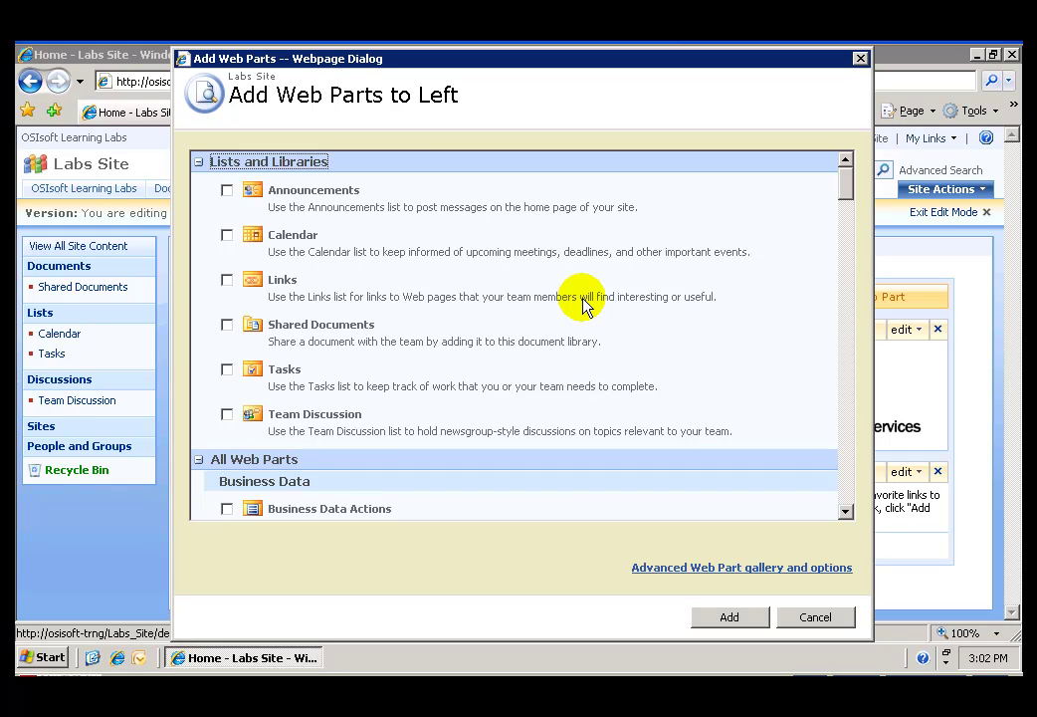
pyautogui.click(227, 324)
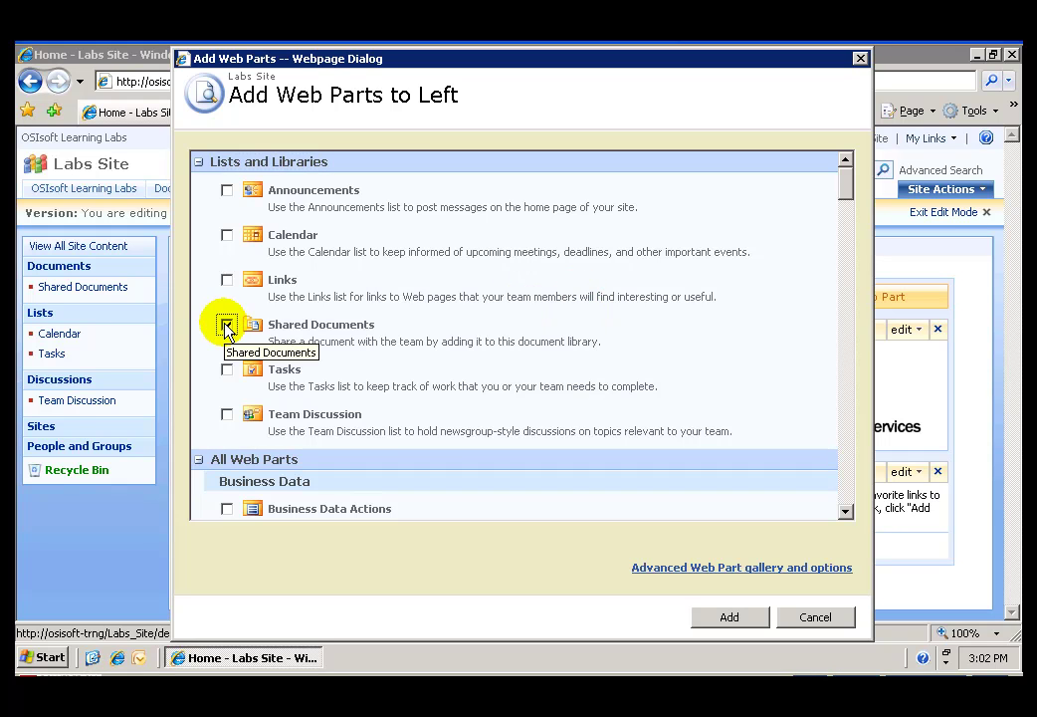
pyautogui.click(729, 617)
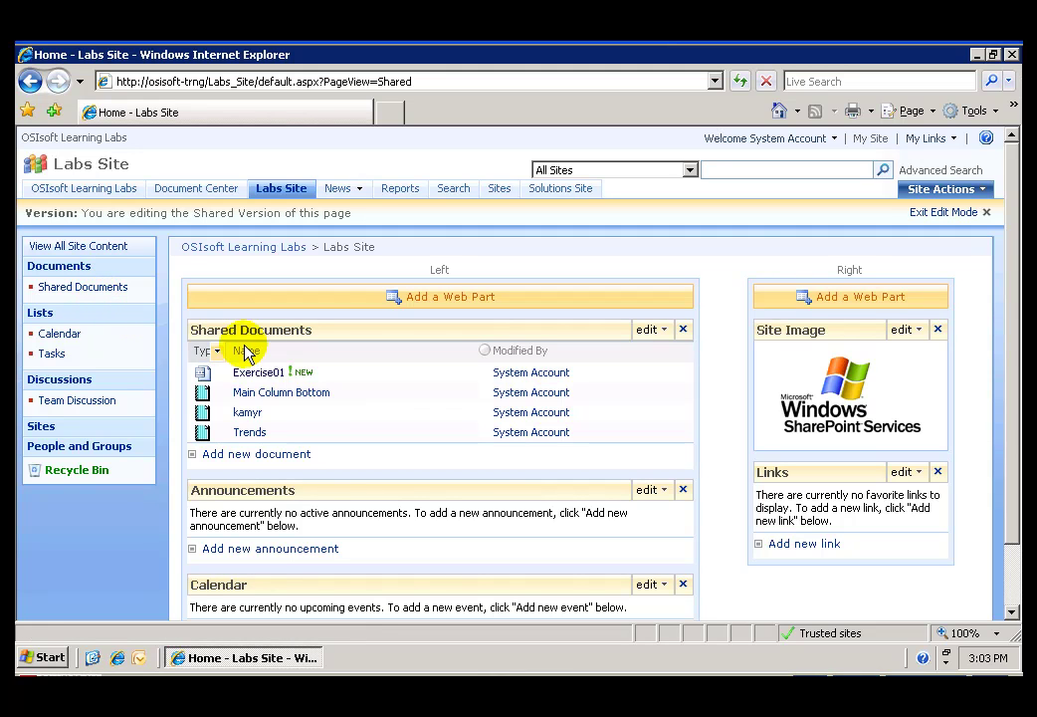
# Add the RtGauge web part to the Right zone of the page
pyautogui.click(858, 302)
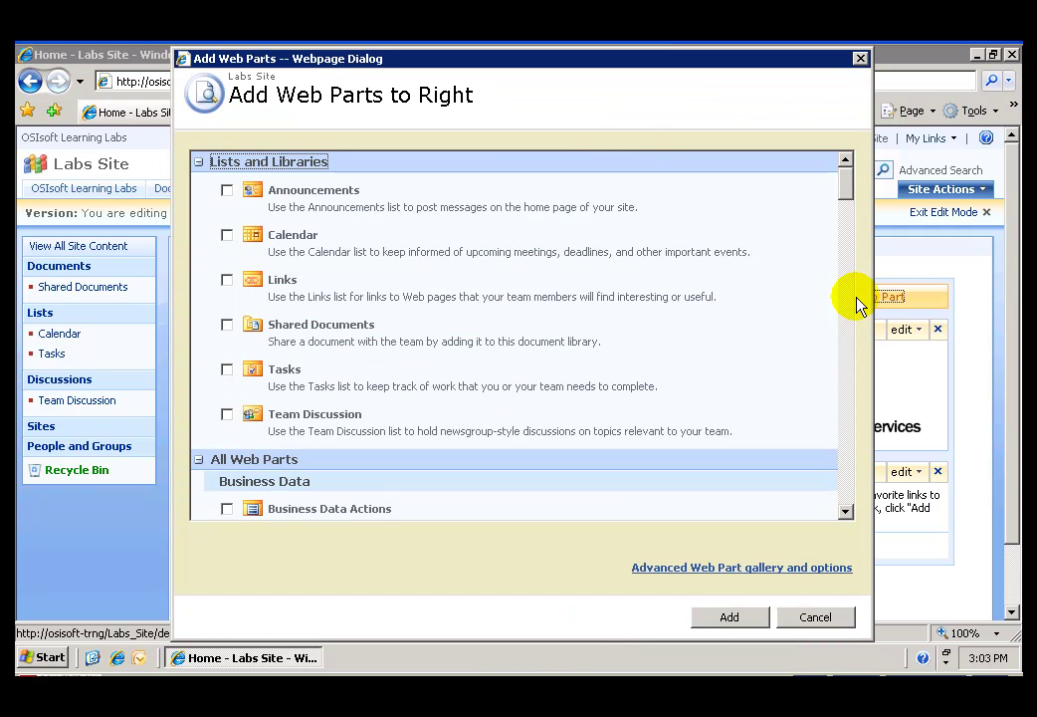
pyautogui.moveTo(850, 194); pyautogui.dragTo(847, 401)
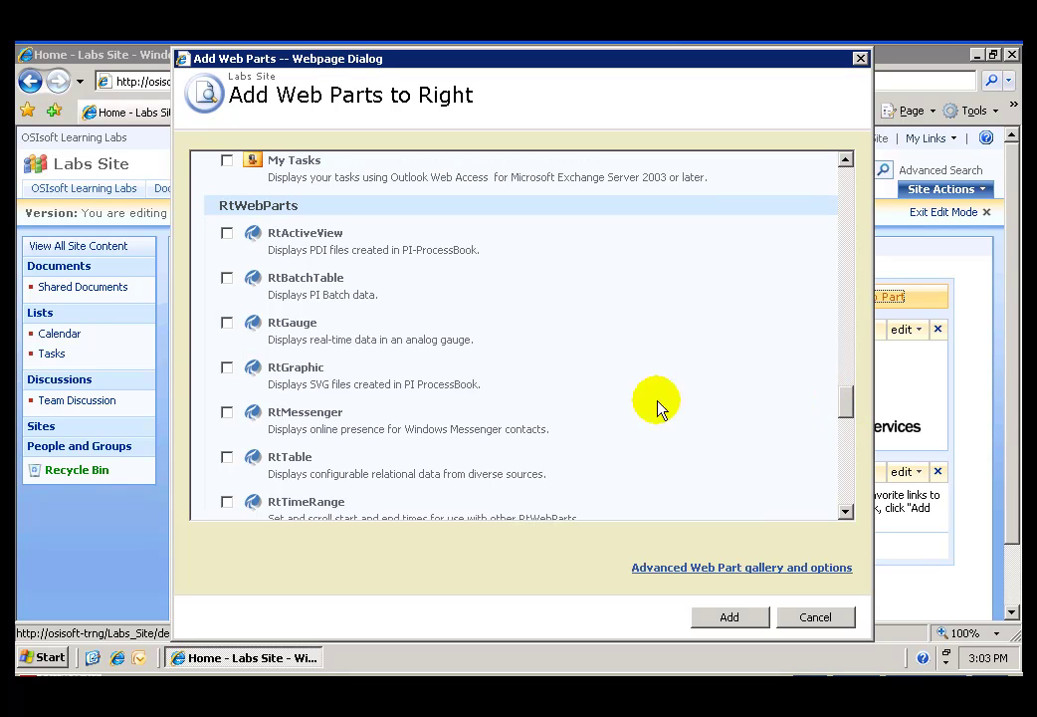
pyautogui.click(227, 322)
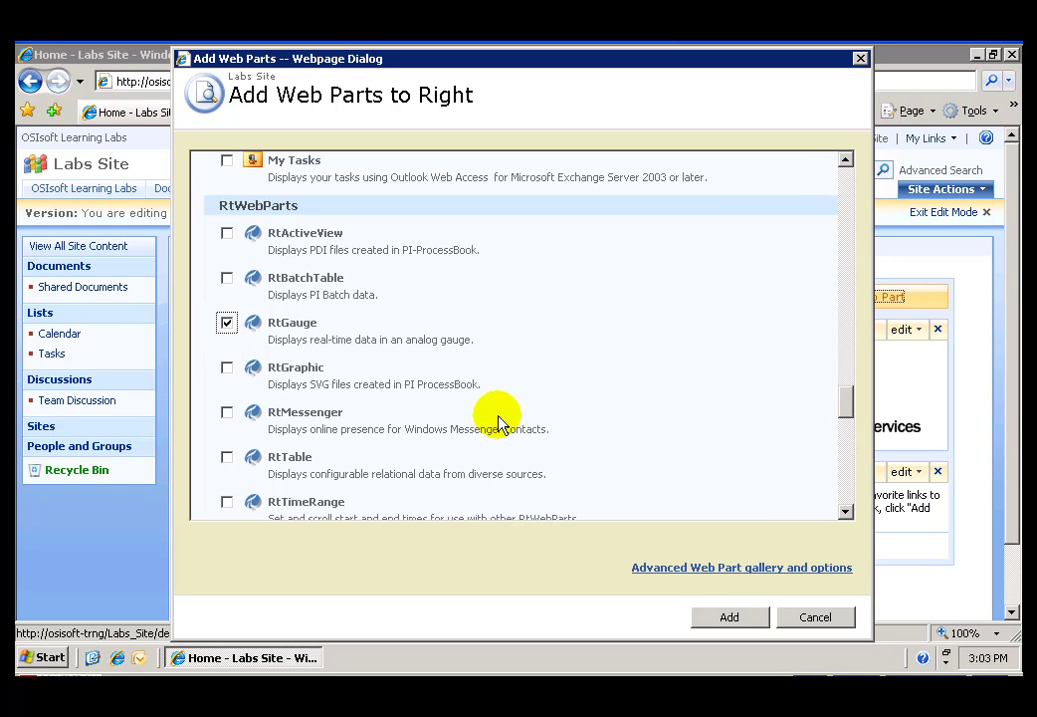
pyautogui.click(724, 618)
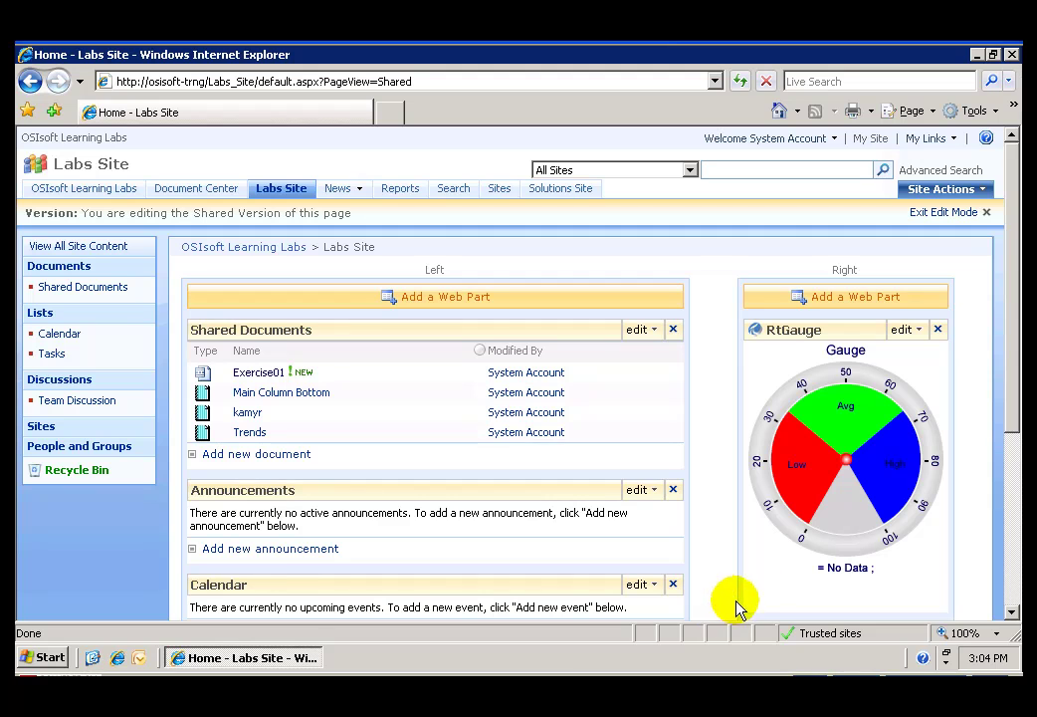
# Modify the shared RtGauge web part, searching tags with the name mask cdt* and adding \\OSISOFT-TRNG\CDT158 as its data
pyautogui.click(920, 334)
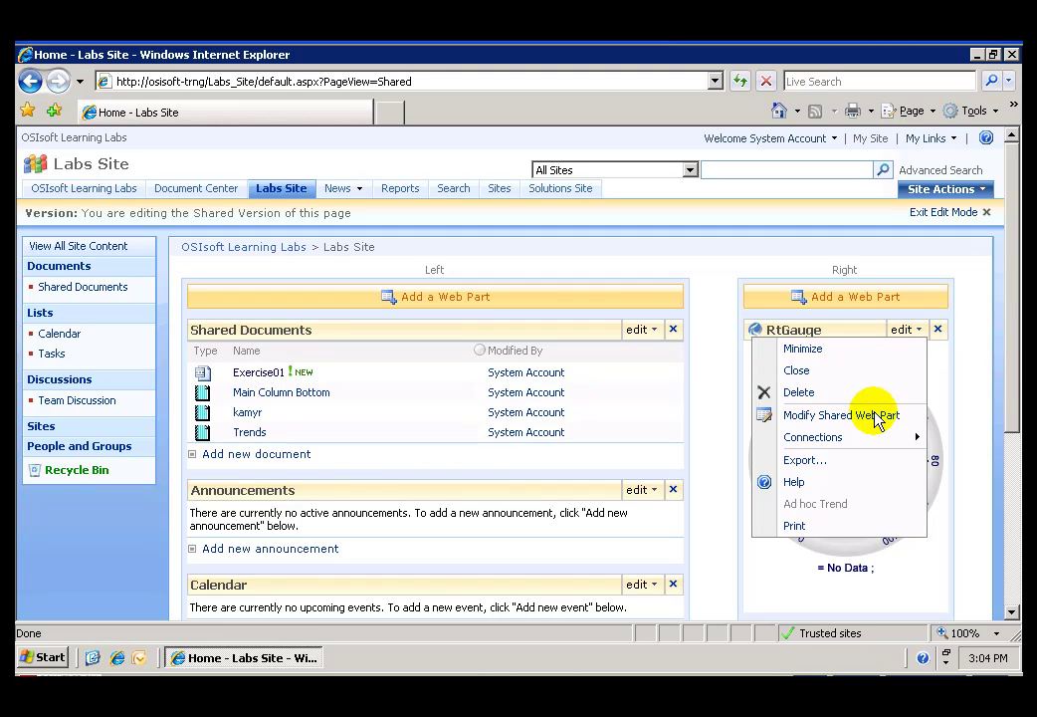
pyautogui.click(876, 420)
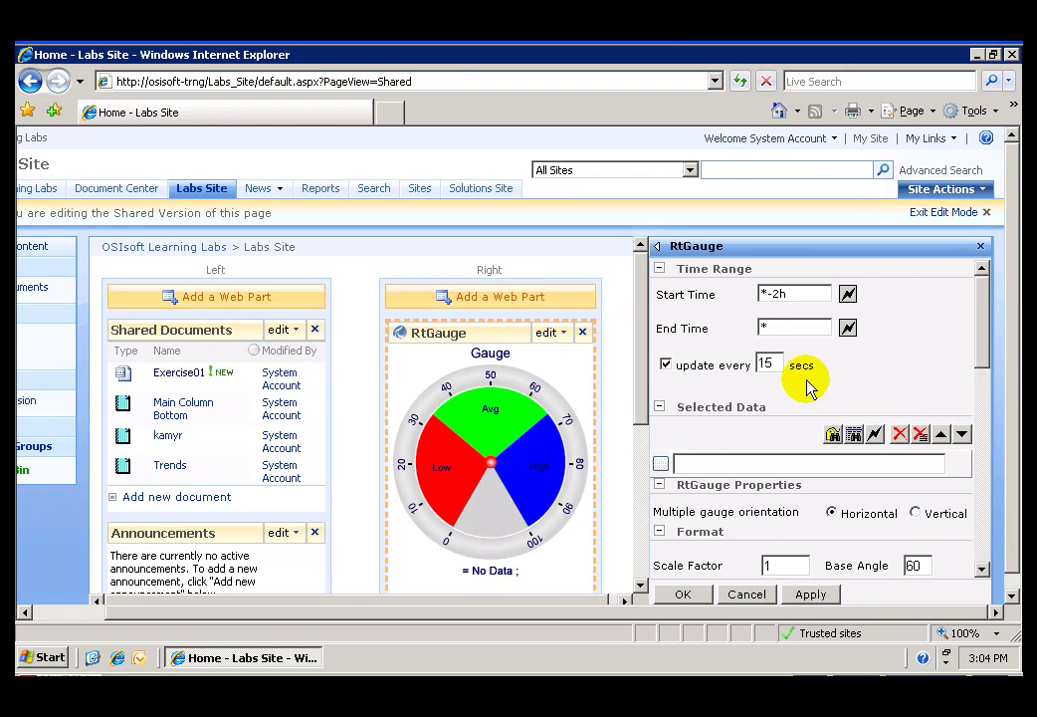
pyautogui.click(832, 436)
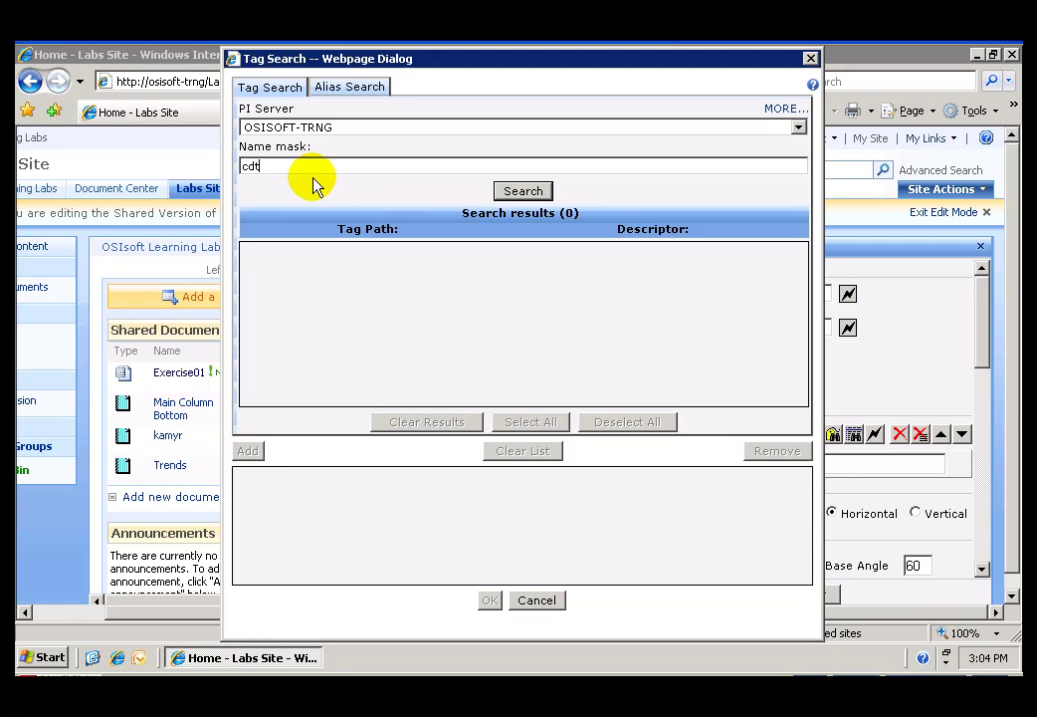
pyautogui.click(518, 191)
pyautogui.click(342, 255)
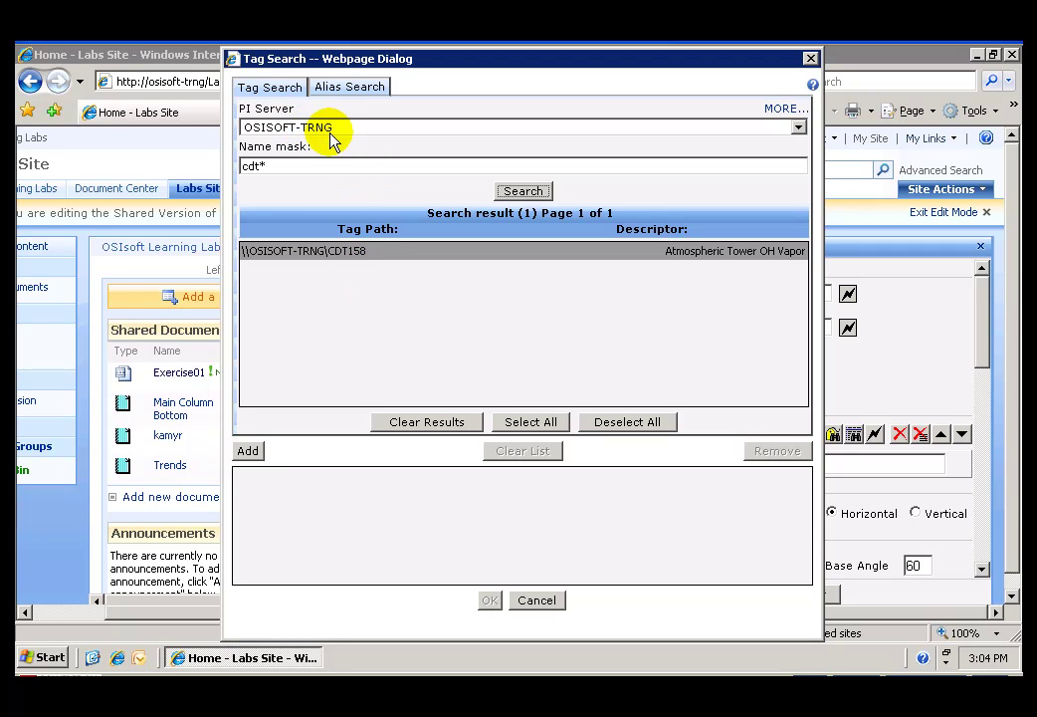
pyautogui.click(249, 454)
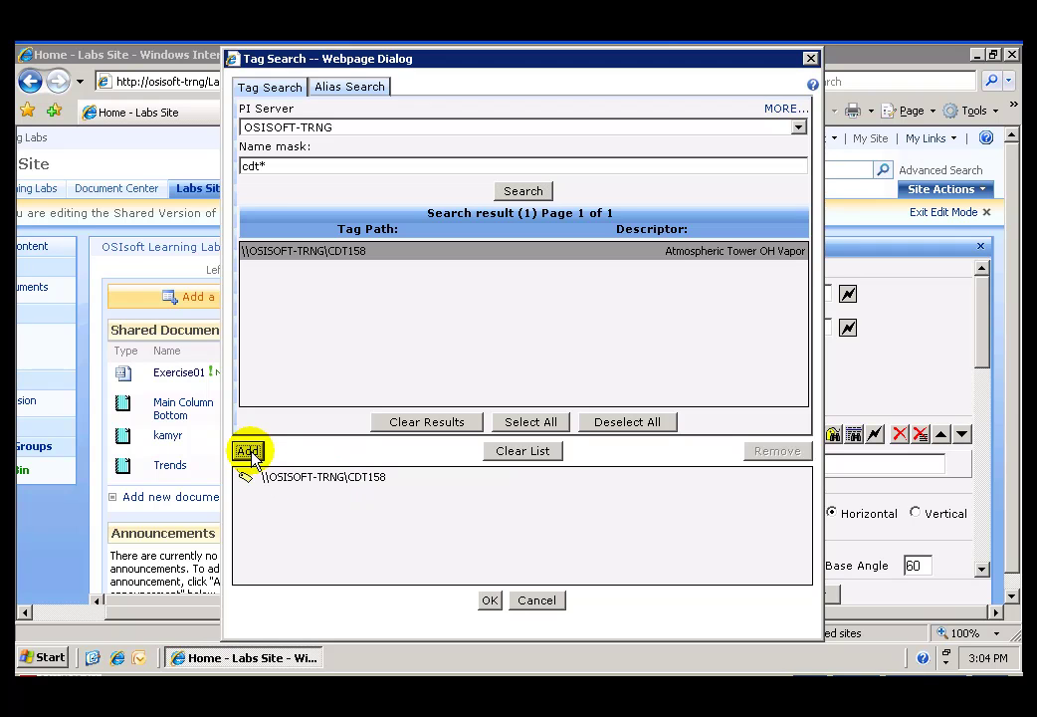
pyautogui.click(488, 603)
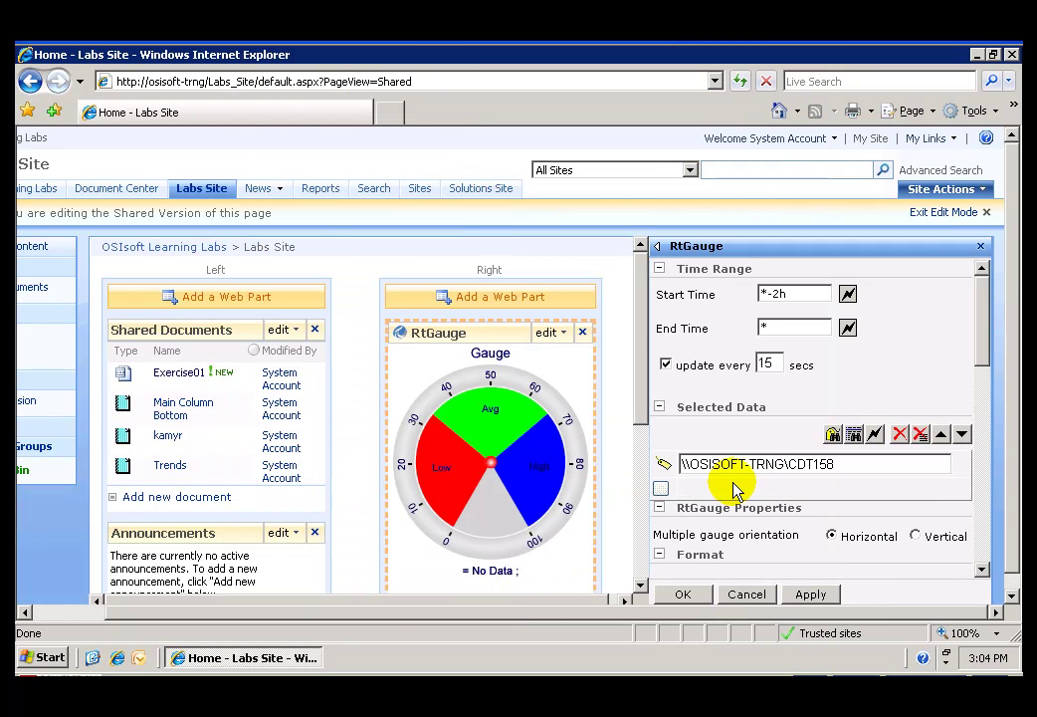
# Turn off Dataset Name and Title in the gauge's legend settings
pyautogui.moveTo(983, 341); pyautogui.dragTo(983, 454)
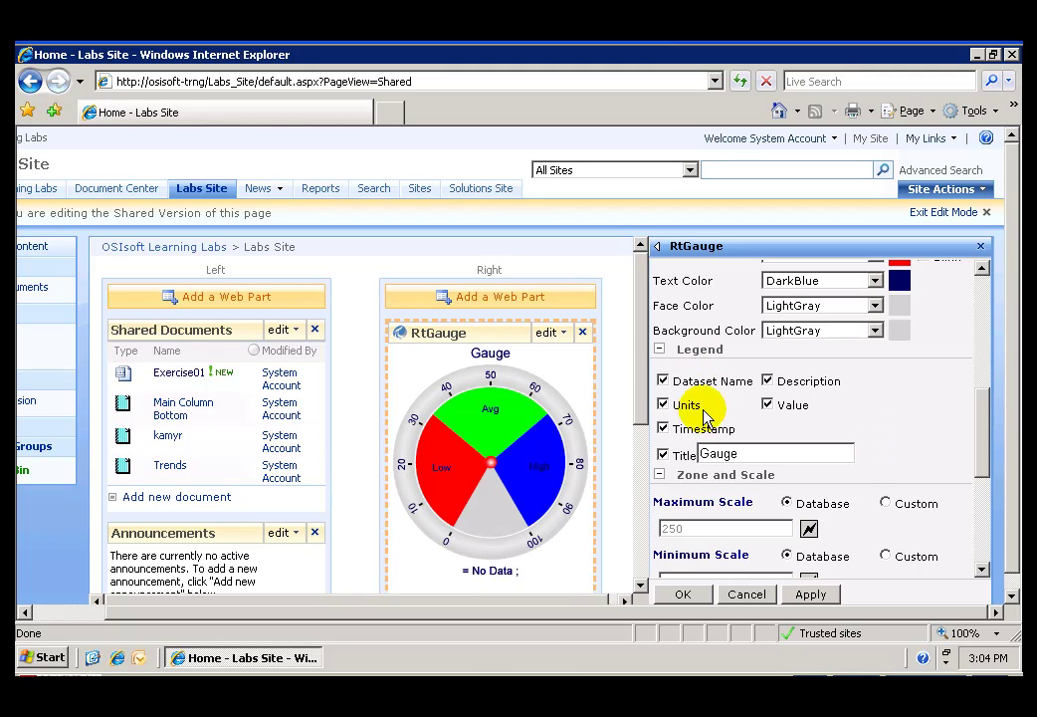
pyautogui.click(663, 381)
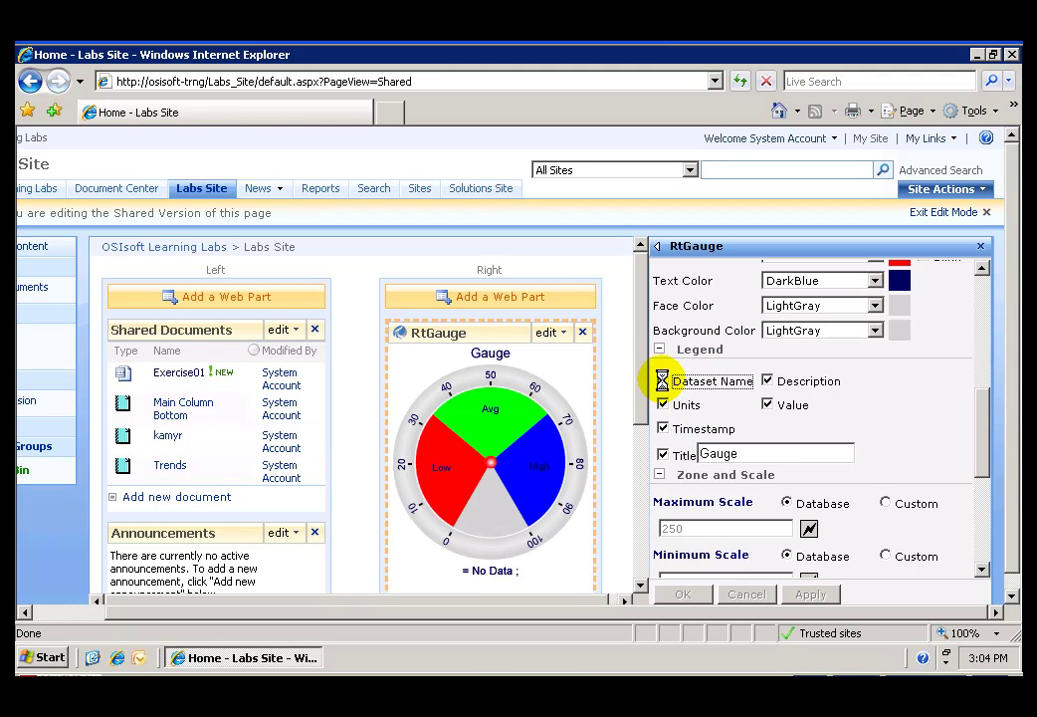
pyautogui.click(663, 455)
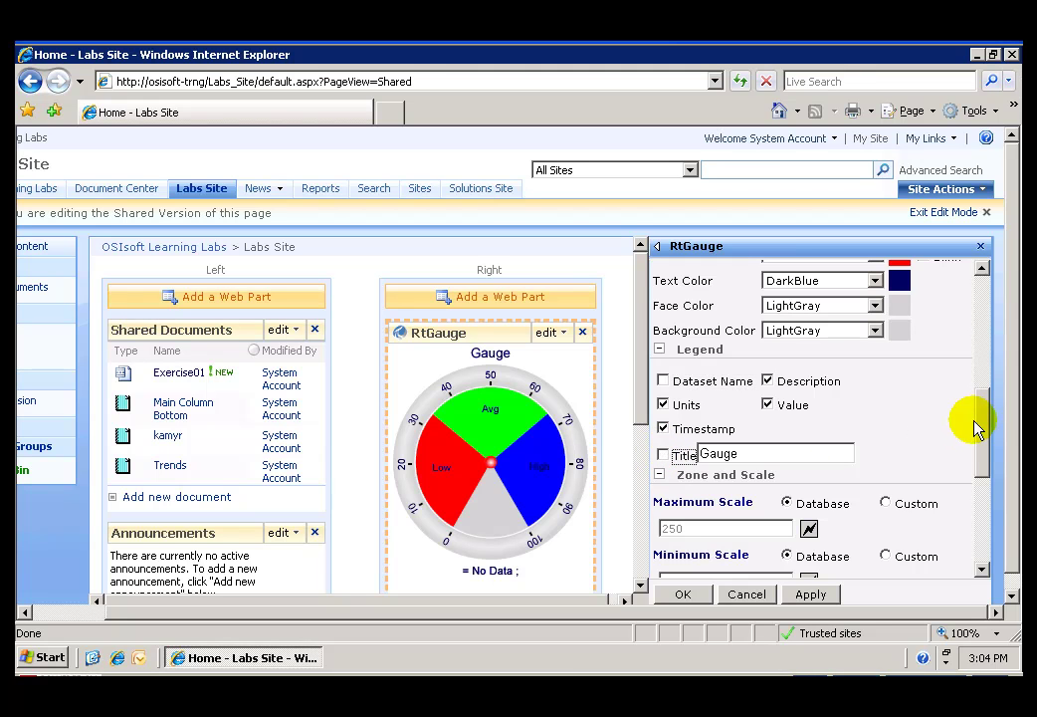
# Set the gauge's Zone 1 color to SkyBlue and its total scale percentage to 40
pyautogui.moveTo(983, 424); pyautogui.dragTo(984, 500)
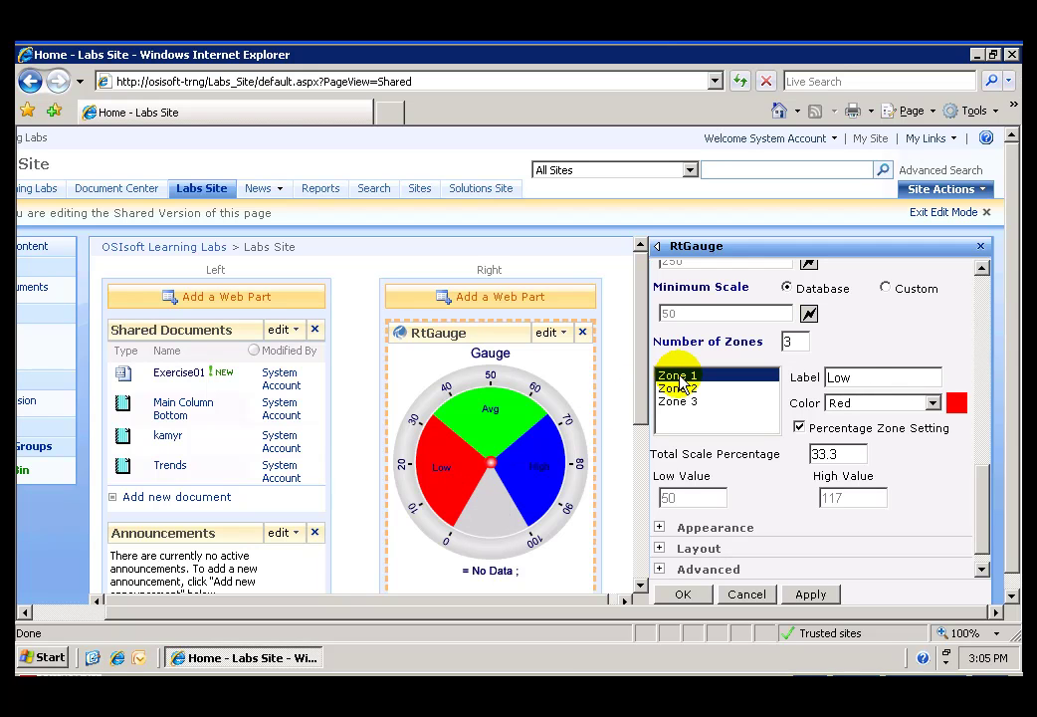
pyautogui.click(932, 404)
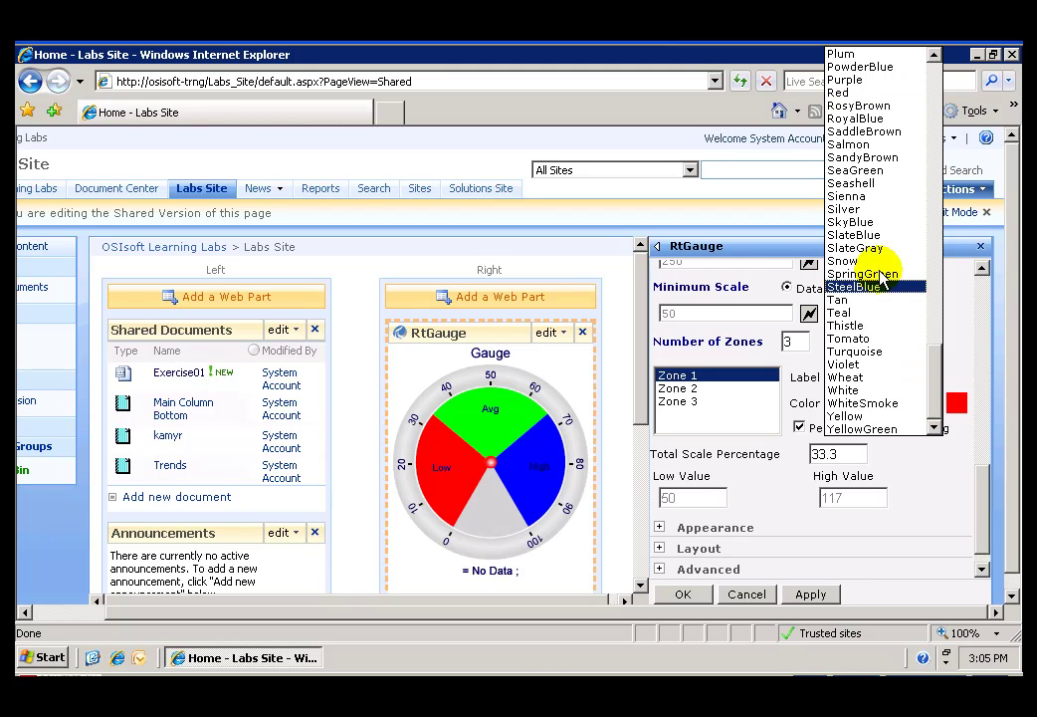
pyautogui.click(876, 222)
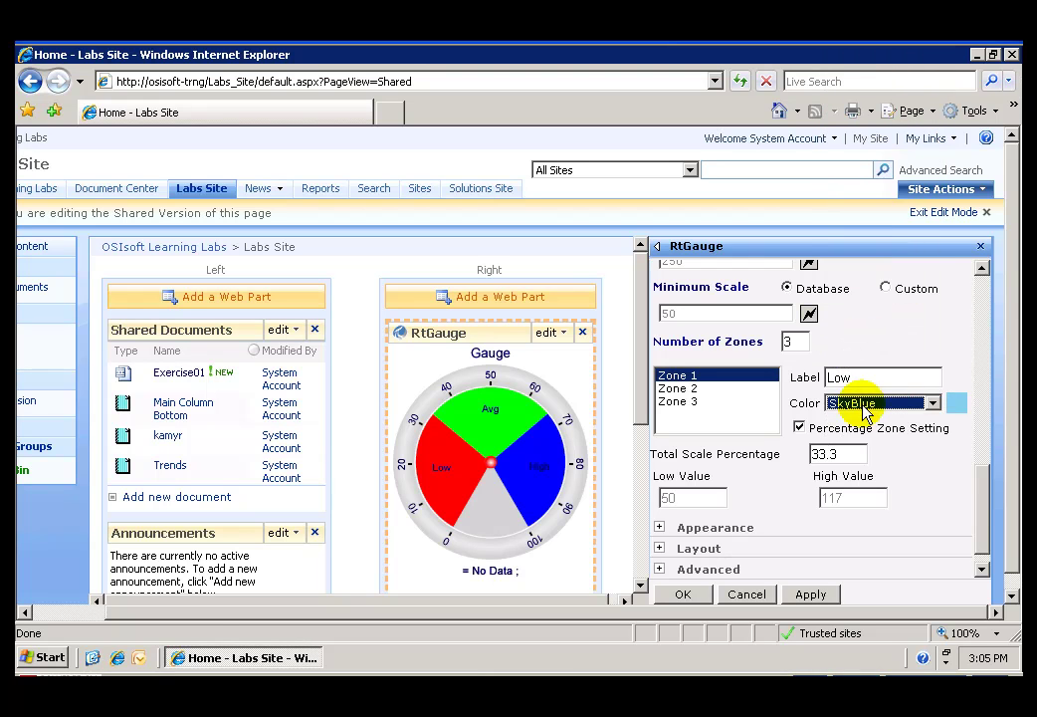
pyautogui.moveTo(846, 457); pyautogui.dragTo(810, 454)
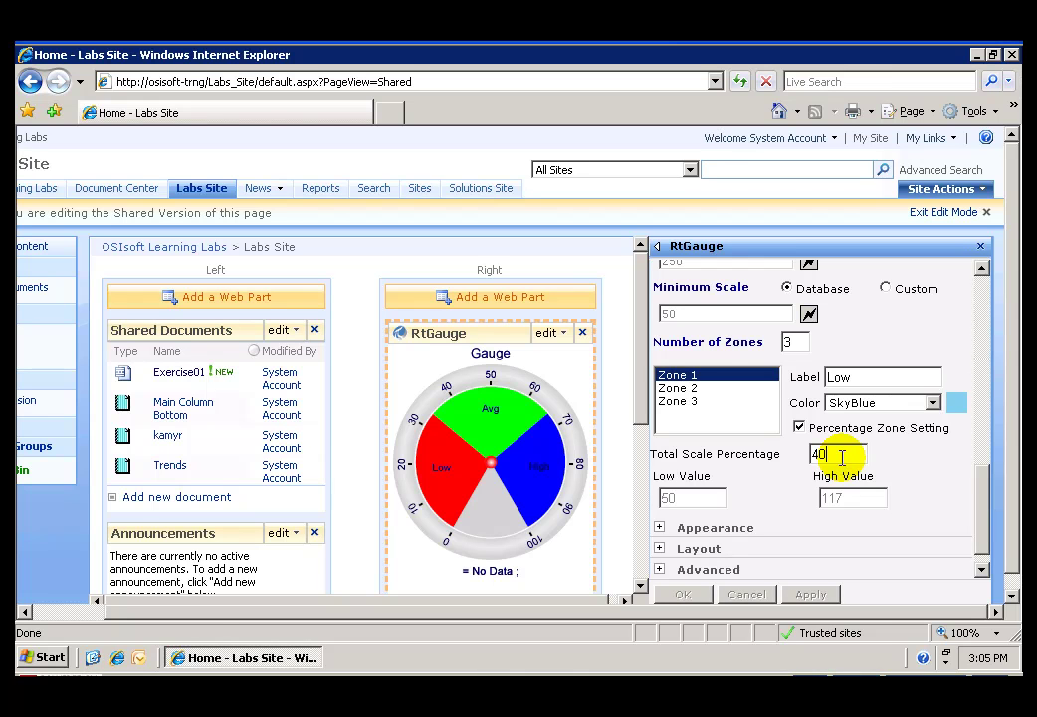
# Set the gauge's Zone 2 color to PowderBlue and its total scale percentage to 20
pyautogui.click(692, 388)
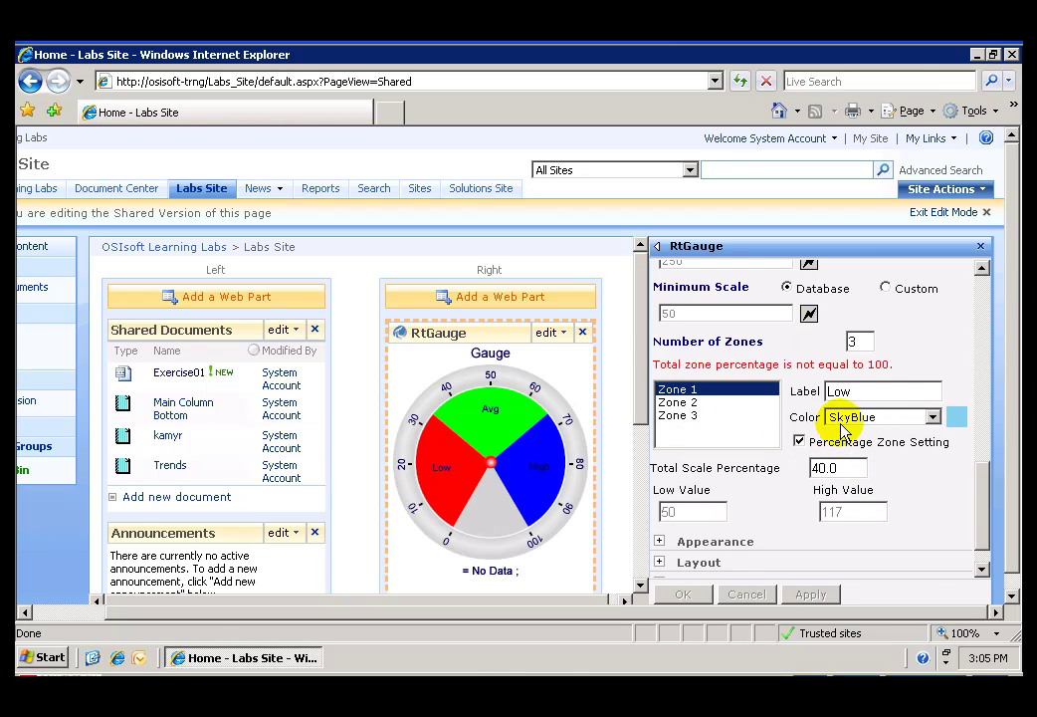
pyautogui.press('Down')
pyautogui.click(932, 418)
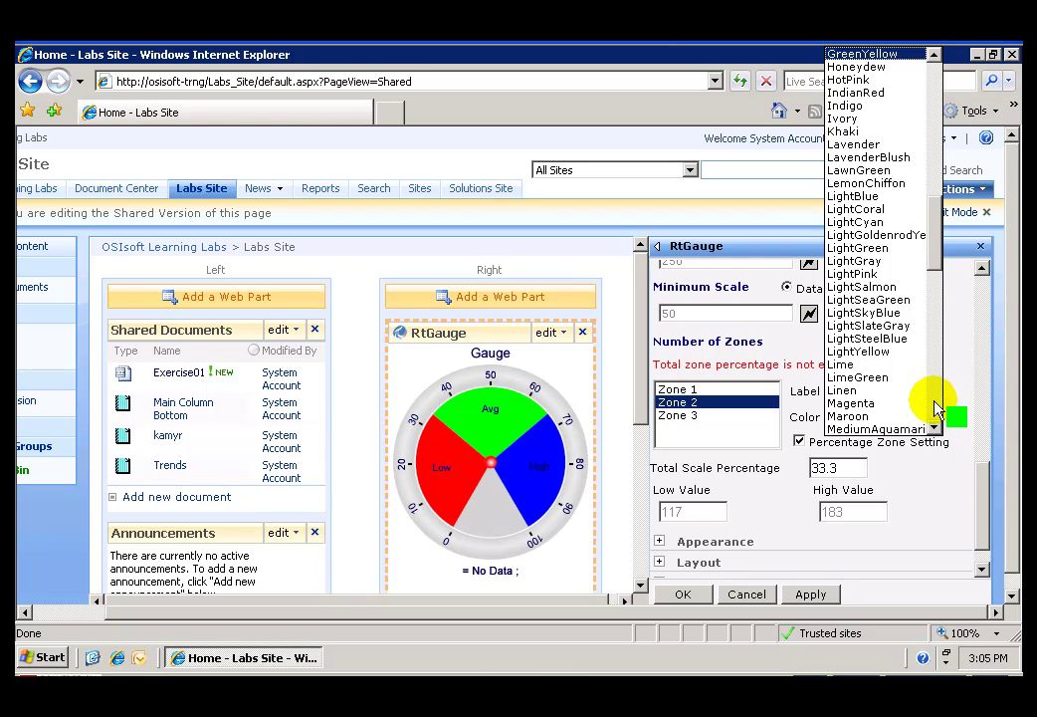
pyautogui.click(936, 398)
pyautogui.click(935, 402)
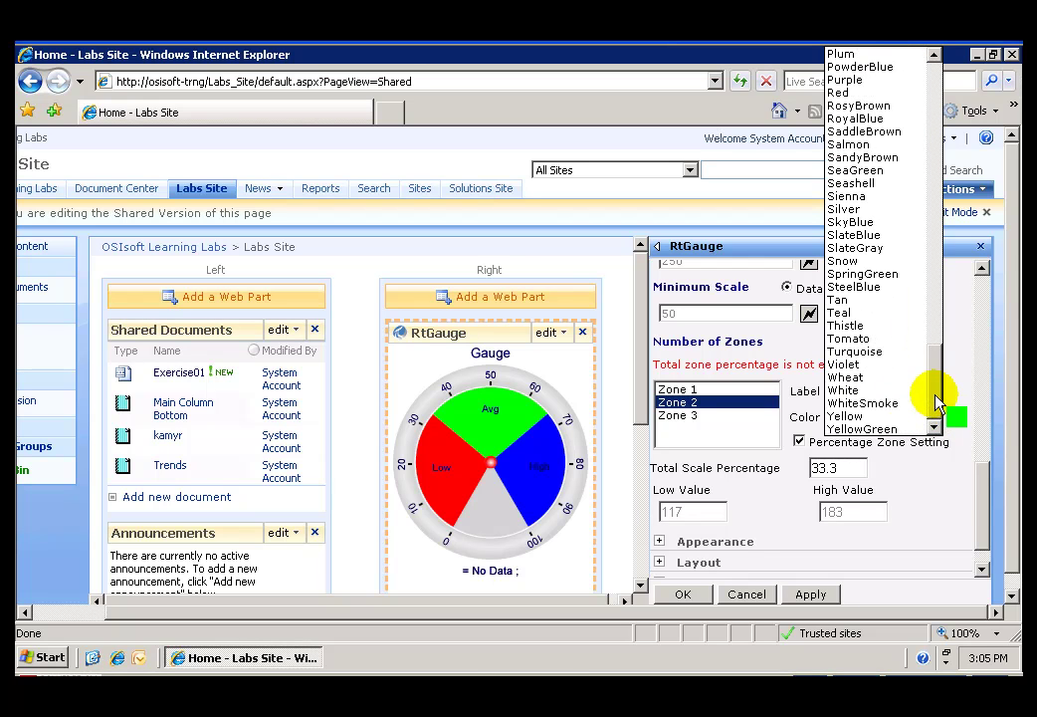
pyautogui.click(886, 70)
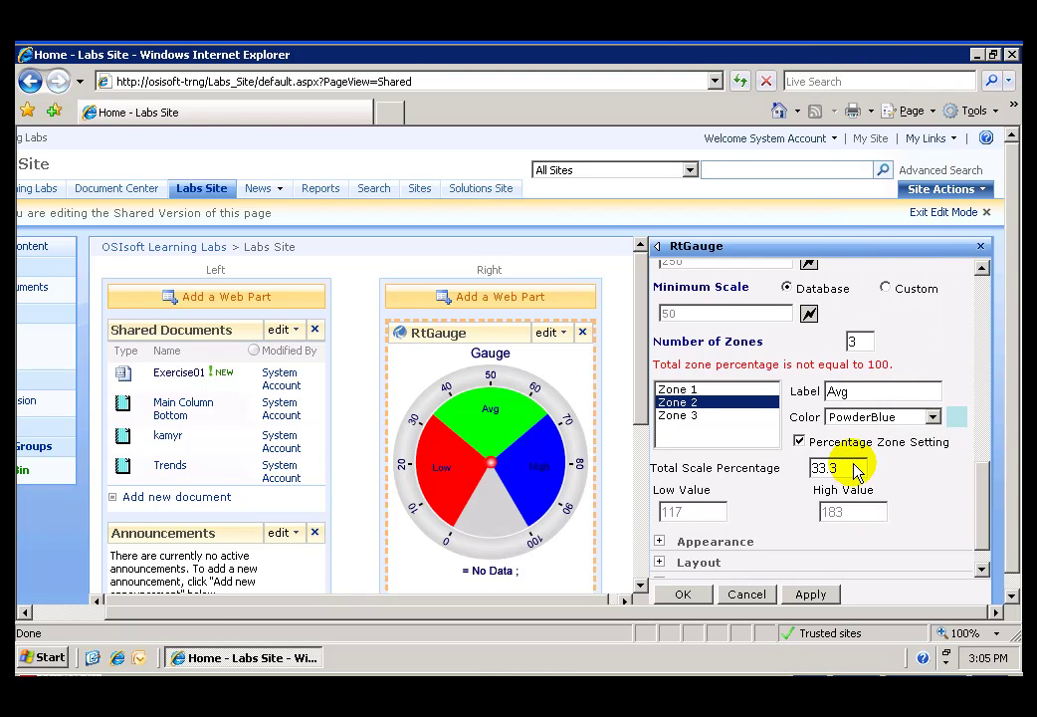
pyautogui.moveTo(854, 472); pyautogui.dragTo(808, 472)
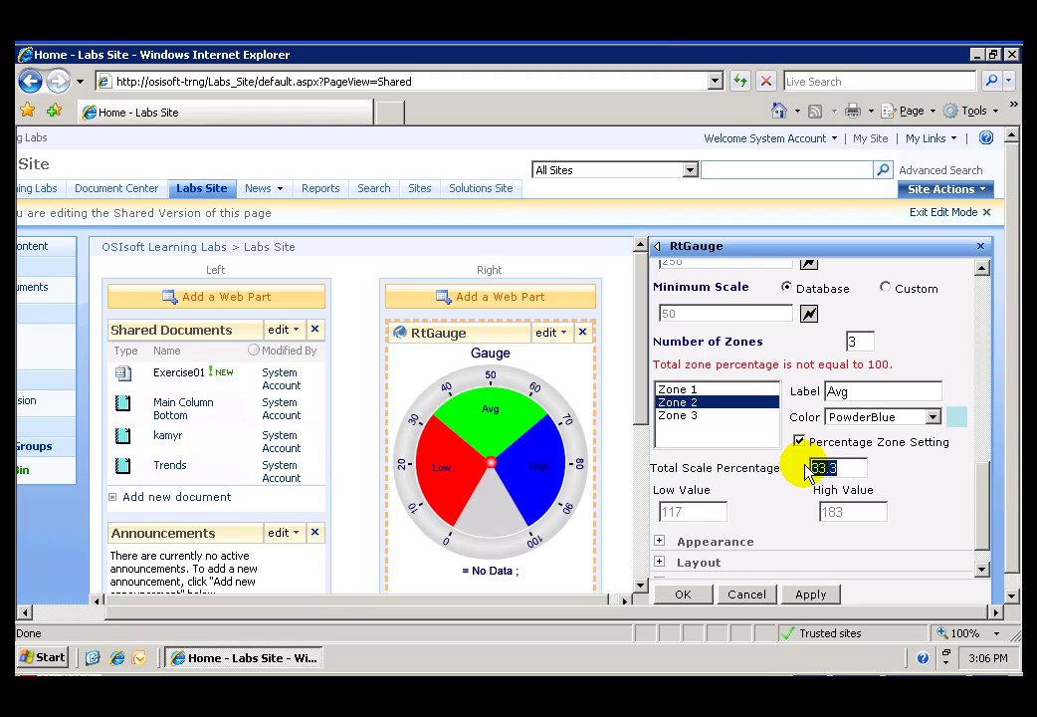
pyautogui.write('20')
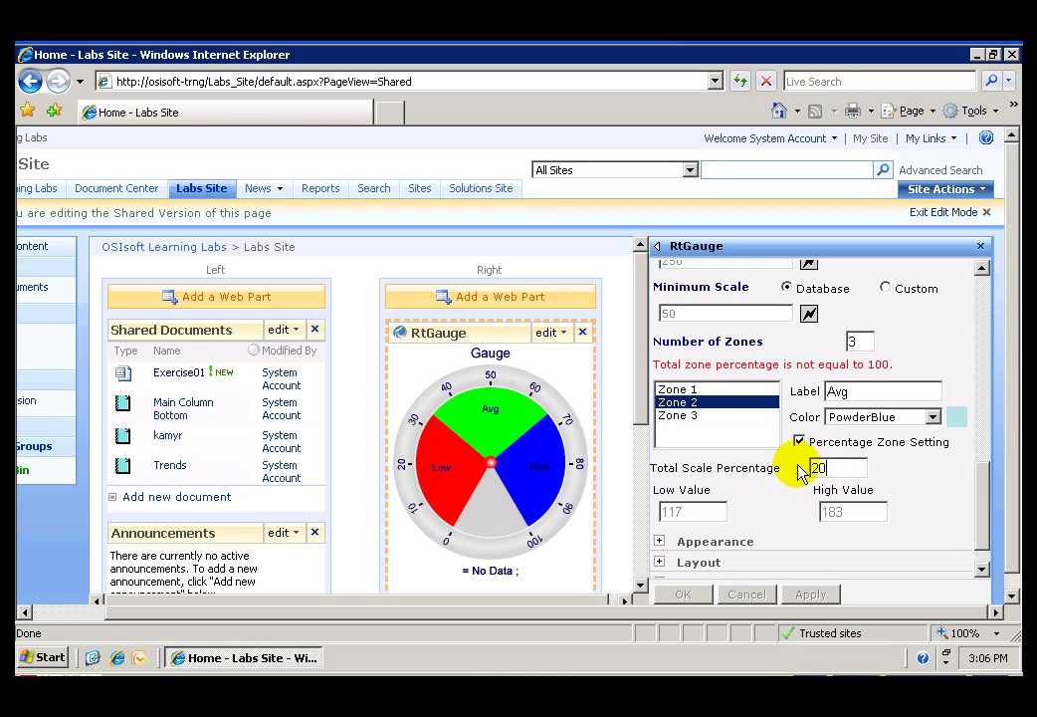
# Set the gauge's Zone 3 color to Goldenrod and its total scale percentage to 40, and accept the gauge settings
pyautogui.click(699, 417)
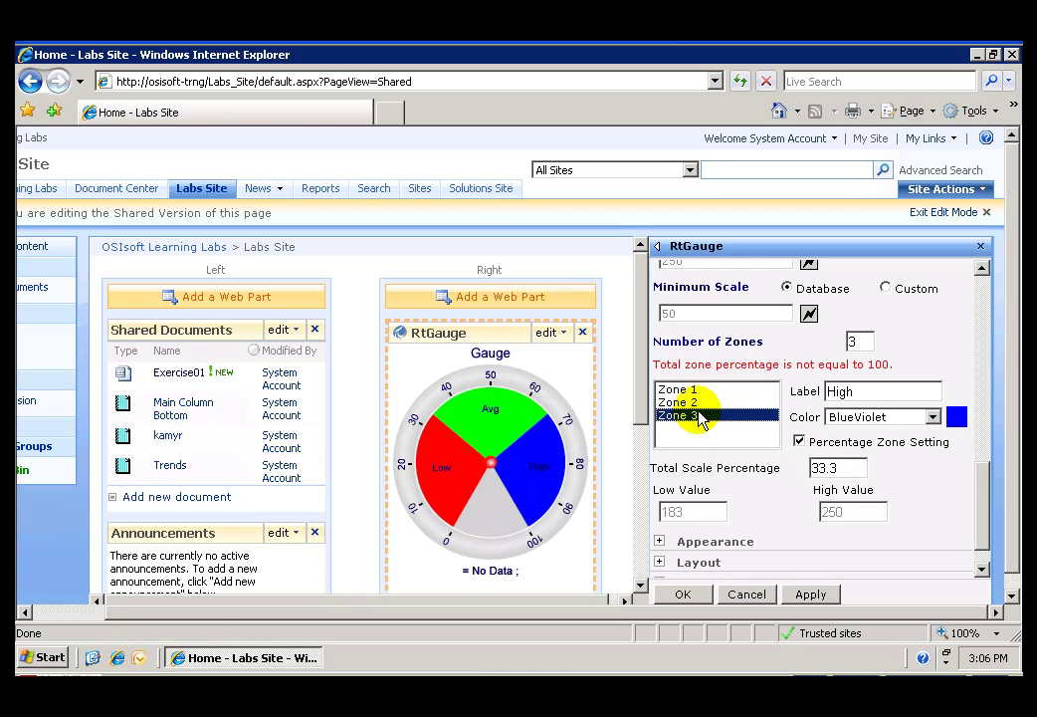
pyautogui.click(934, 418)
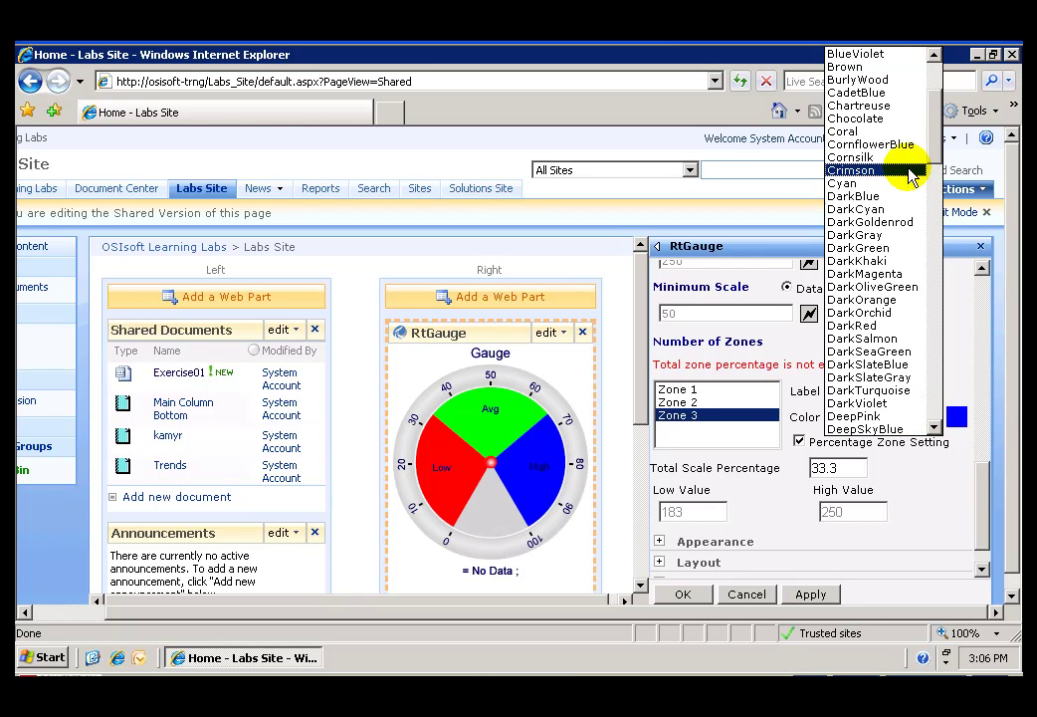
pyautogui.scroll(-10, 923, 221)
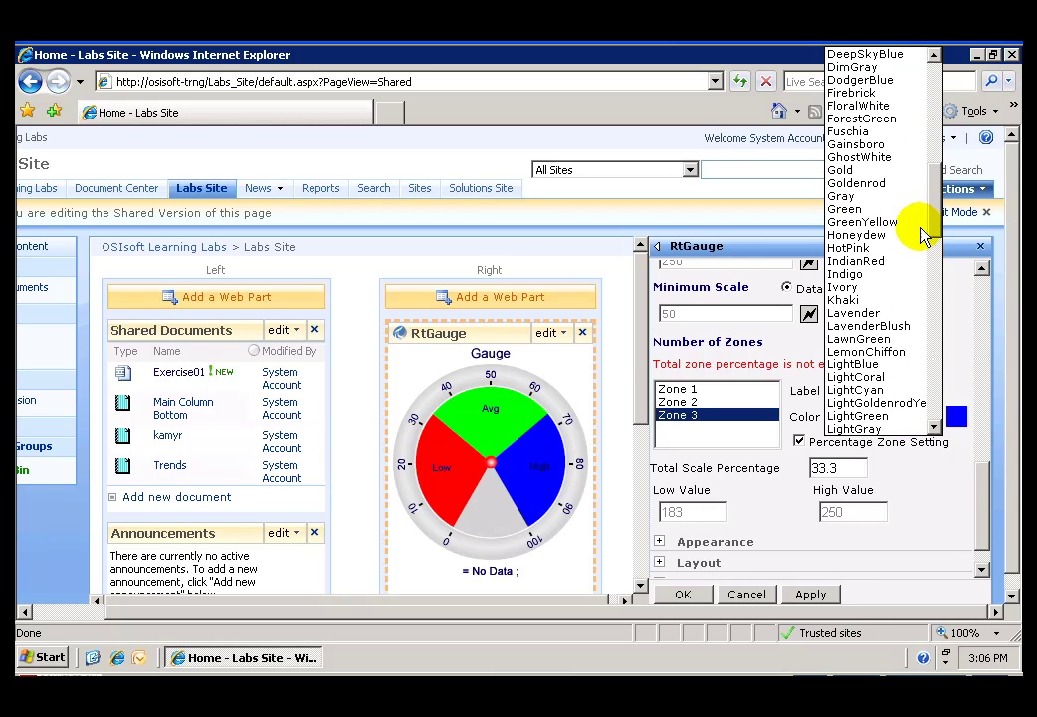
pyautogui.click(857, 182)
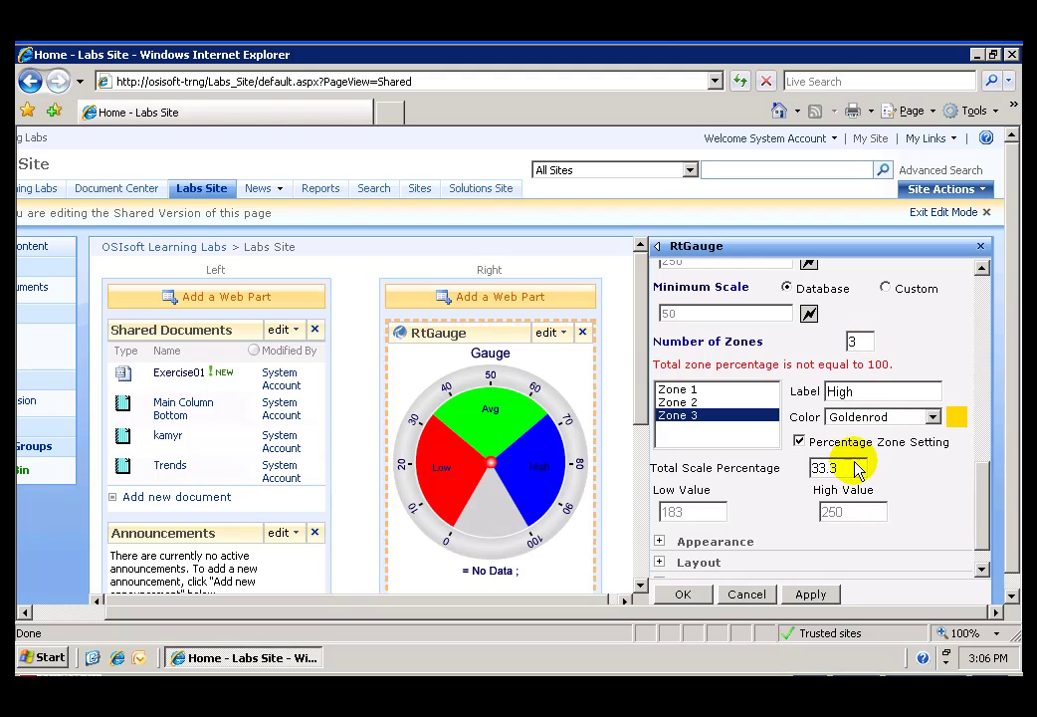
pyautogui.moveTo(822, 470); pyautogui.dragTo(805, 472)
pyautogui.write('40')
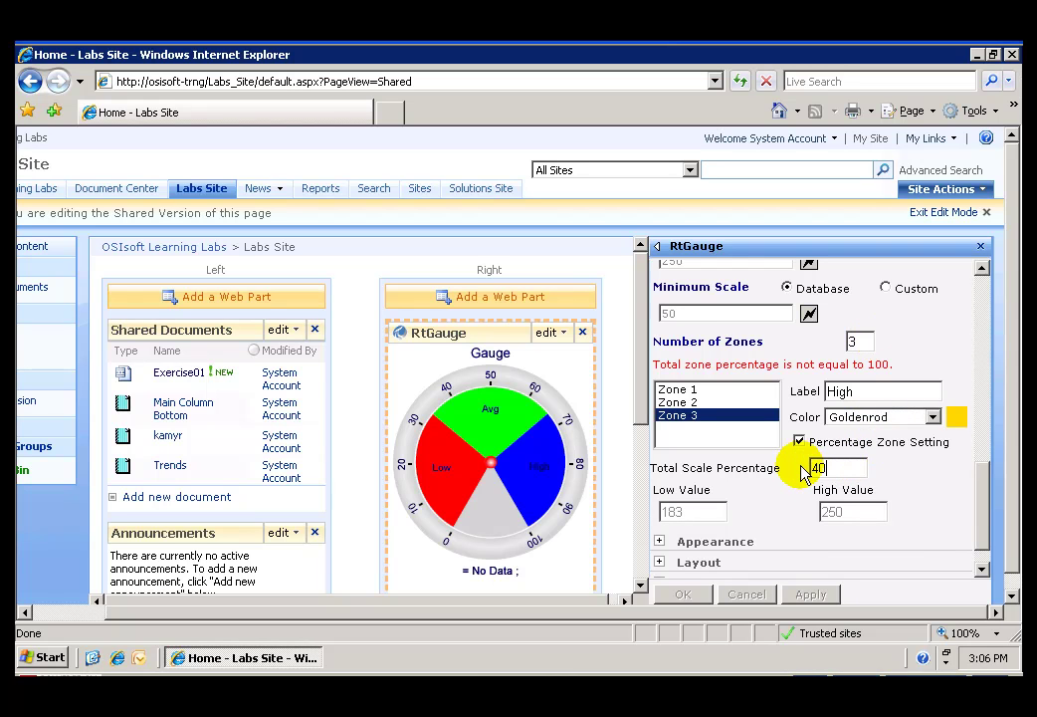
pyautogui.click(852, 530)
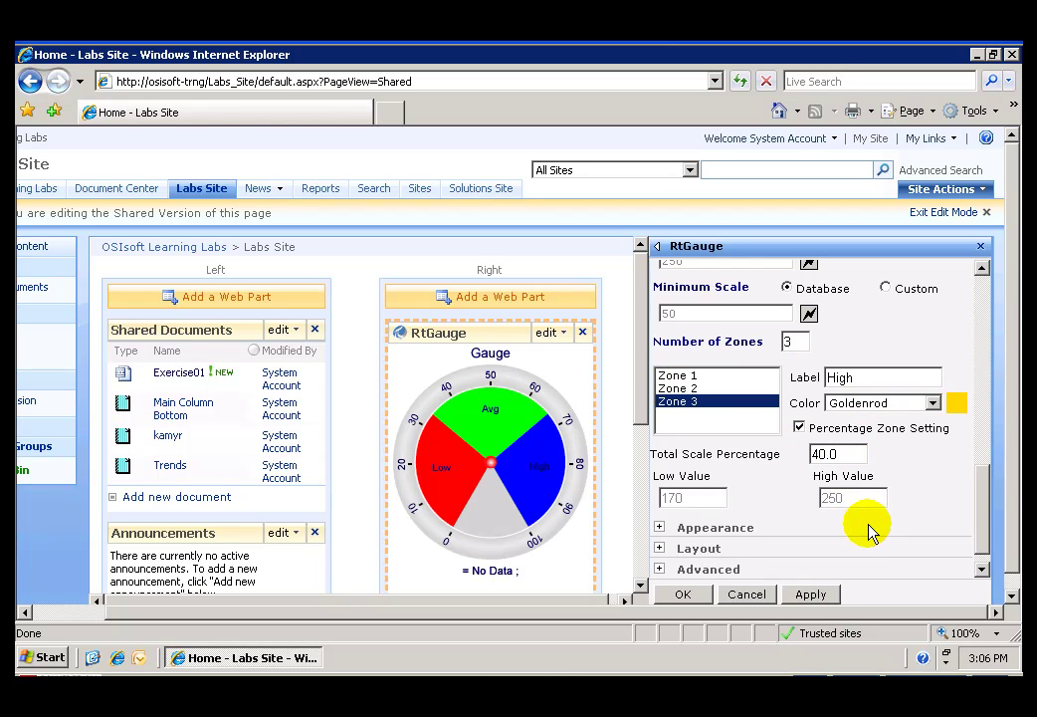
pyautogui.click(683, 598)
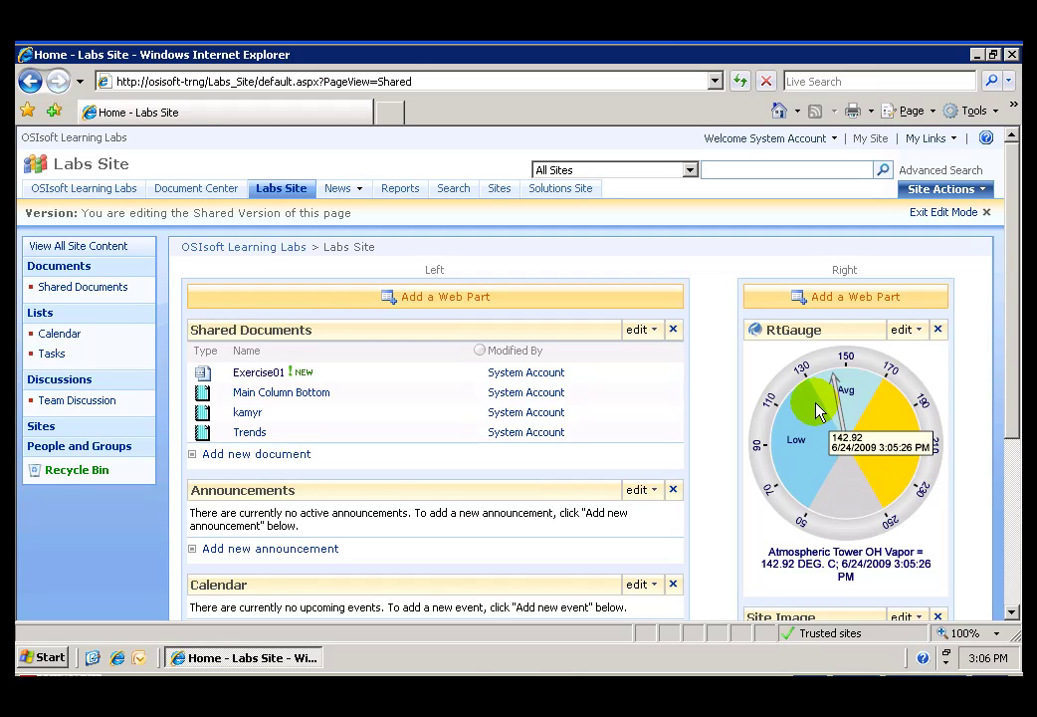
# Move the RtGauge web part below the Site Image in the Right zone and exit edit mode
pyautogui.moveTo(1010, 413); pyautogui.dragTo(1007, 506)
pyautogui.moveTo(840, 178); pyautogui.dragTo(846, 577)
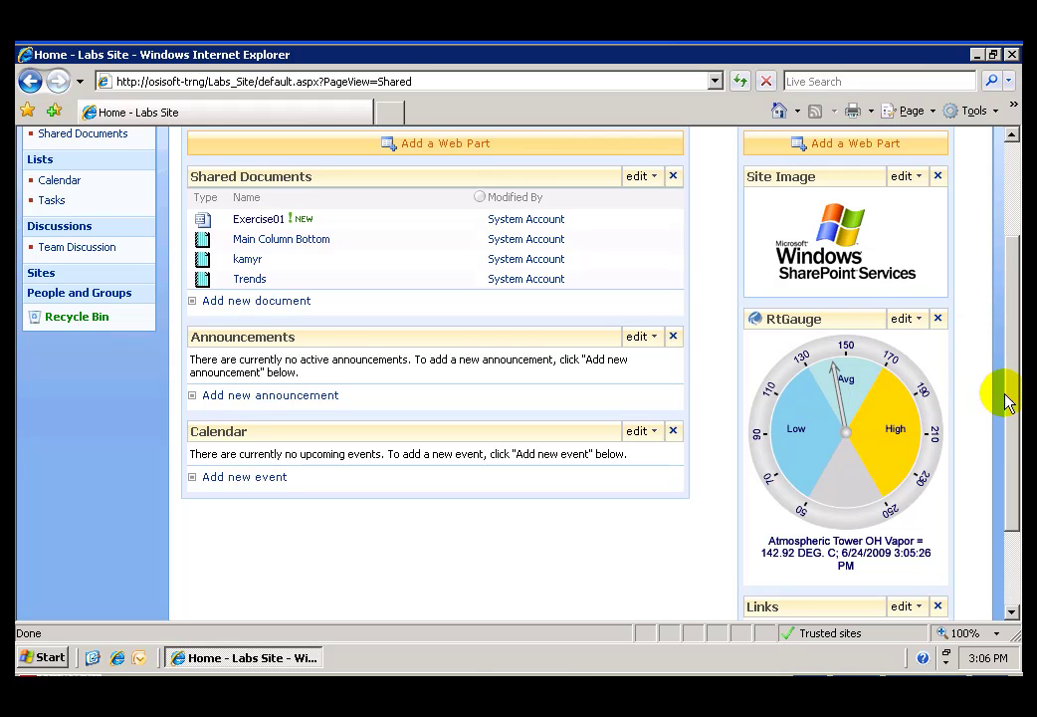
pyautogui.moveTo(1016, 404); pyautogui.dragTo(1013, 298)
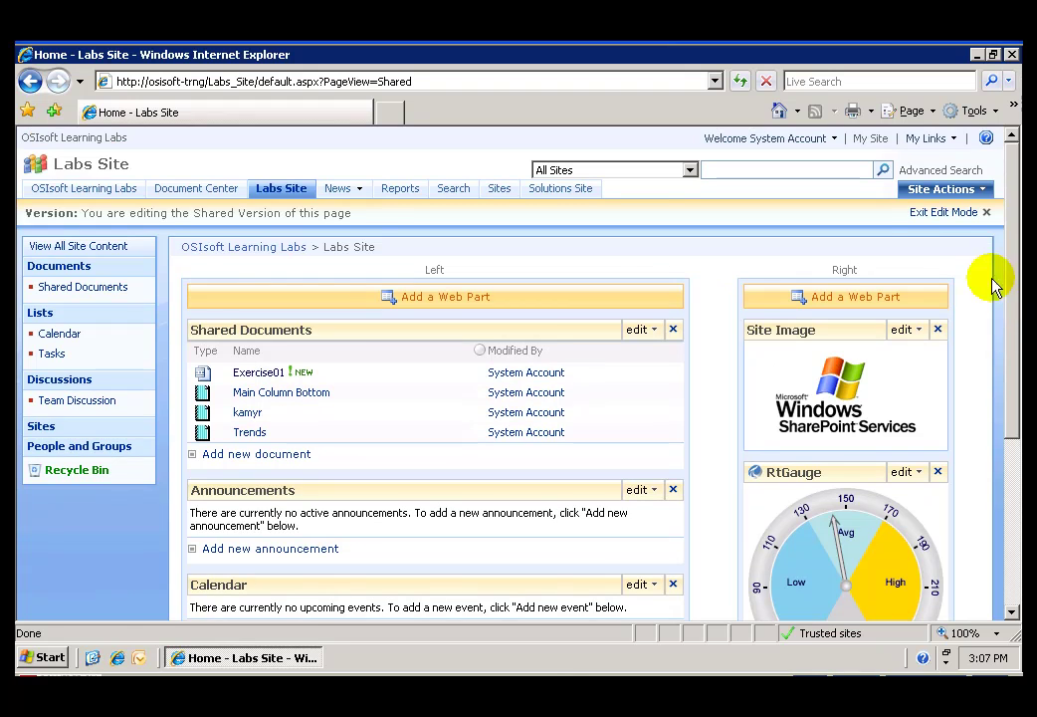
pyautogui.click(930, 213)
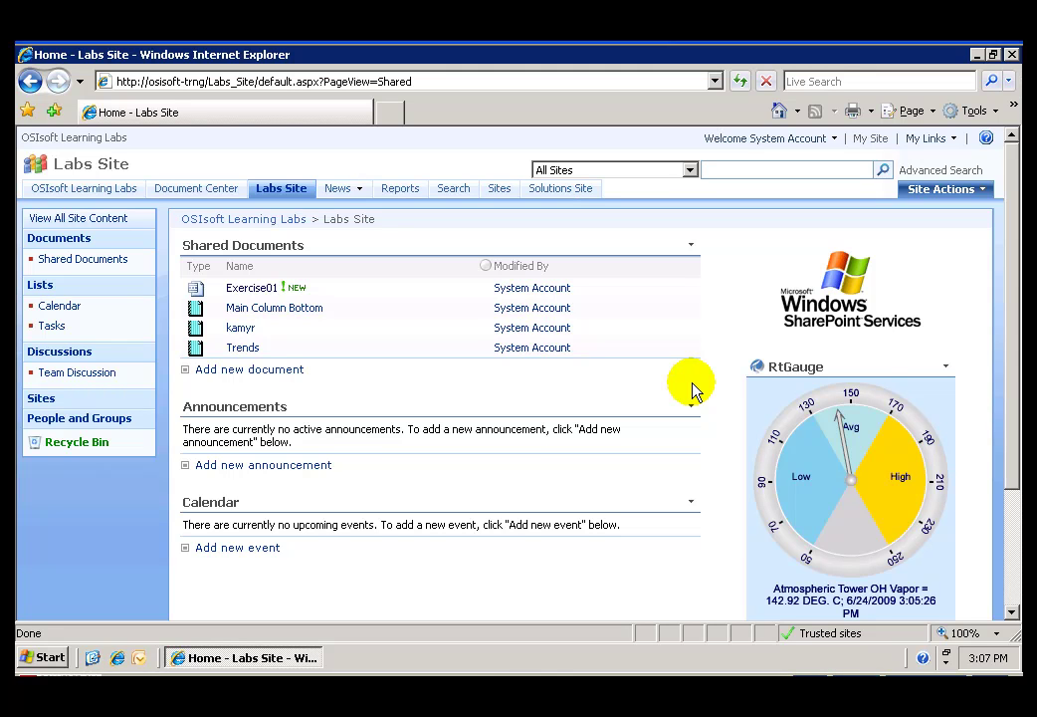
# Open the Exercise01 page from Shared Documents and put it in edit mode
pyautogui.click(254, 291)
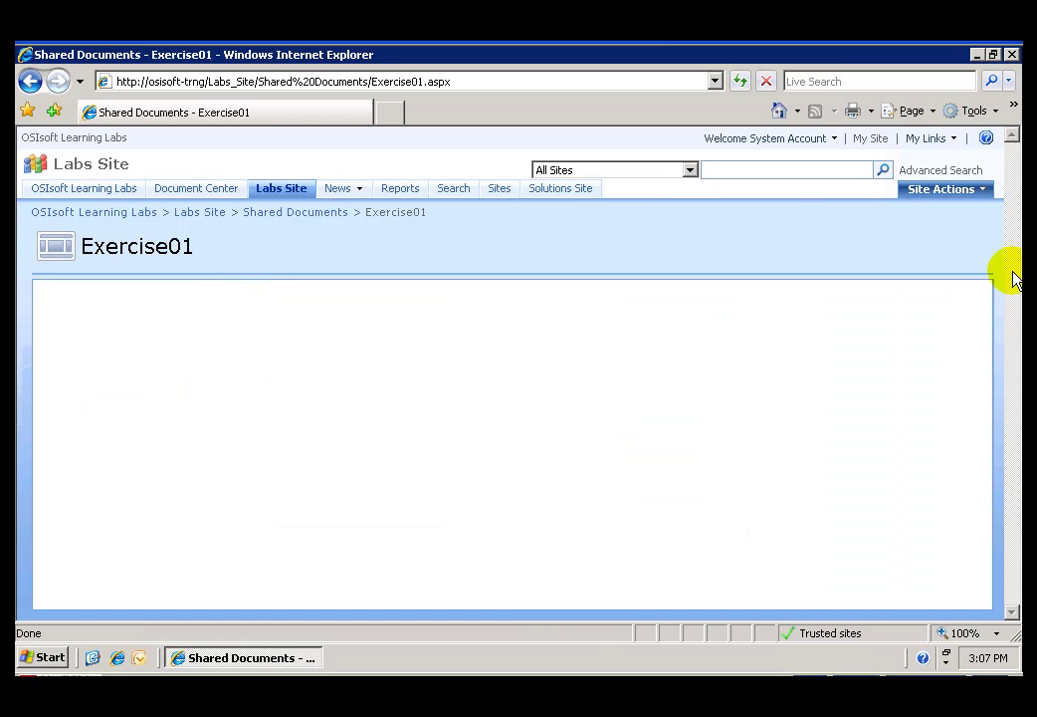
pyautogui.click(980, 191)
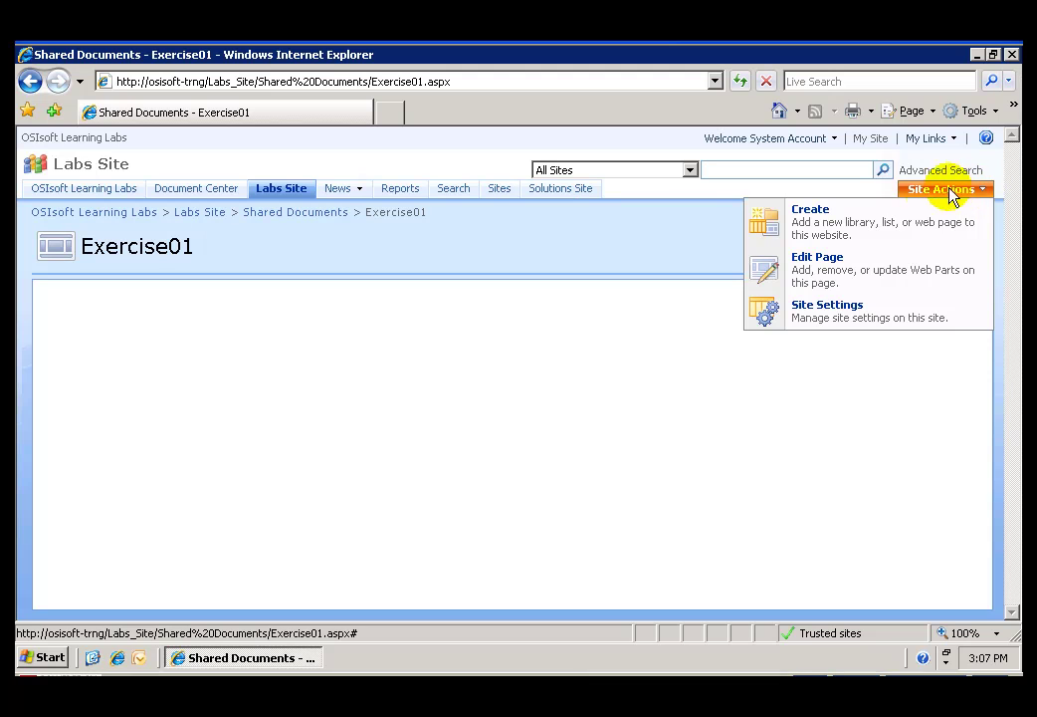
pyautogui.click(832, 261)
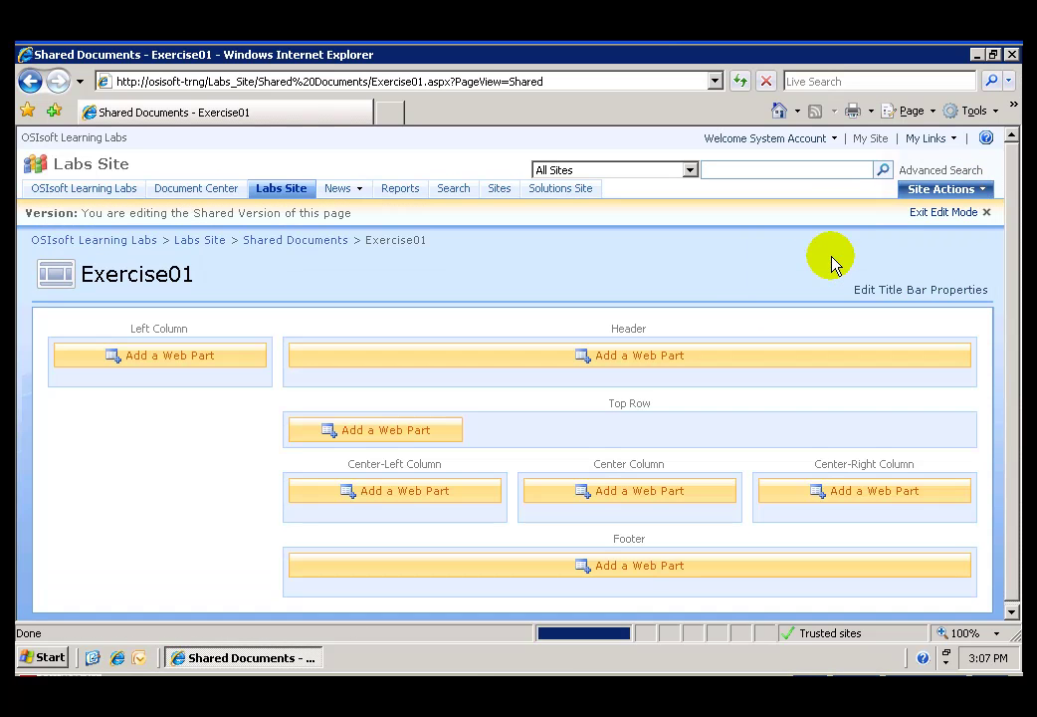
# Add the RtTimeRange and RtTreeView web parts to the Left Column zone of the Exercise01 page
pyautogui.click(180, 364)
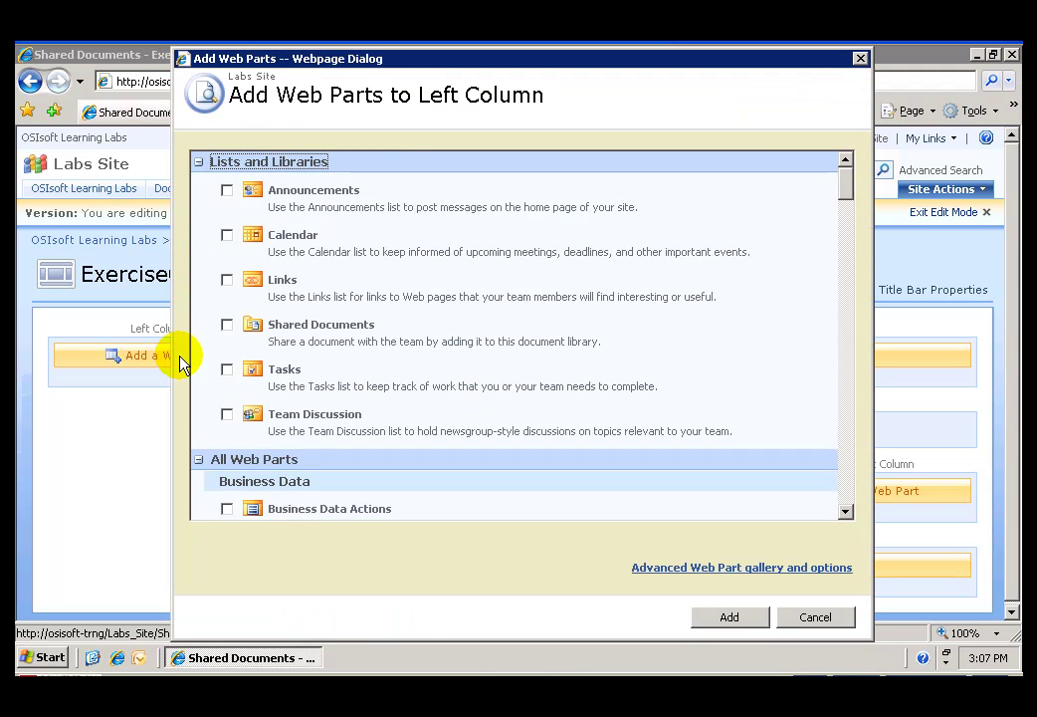
pyautogui.moveTo(845, 184); pyautogui.dragTo(849, 418)
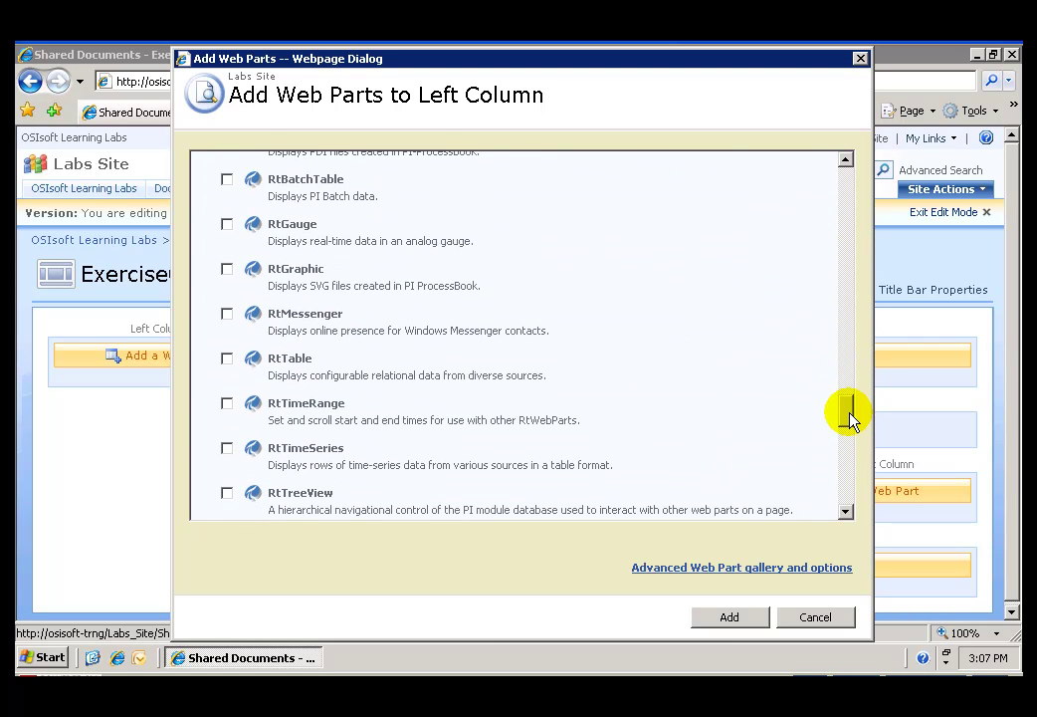
pyautogui.click(227, 403)
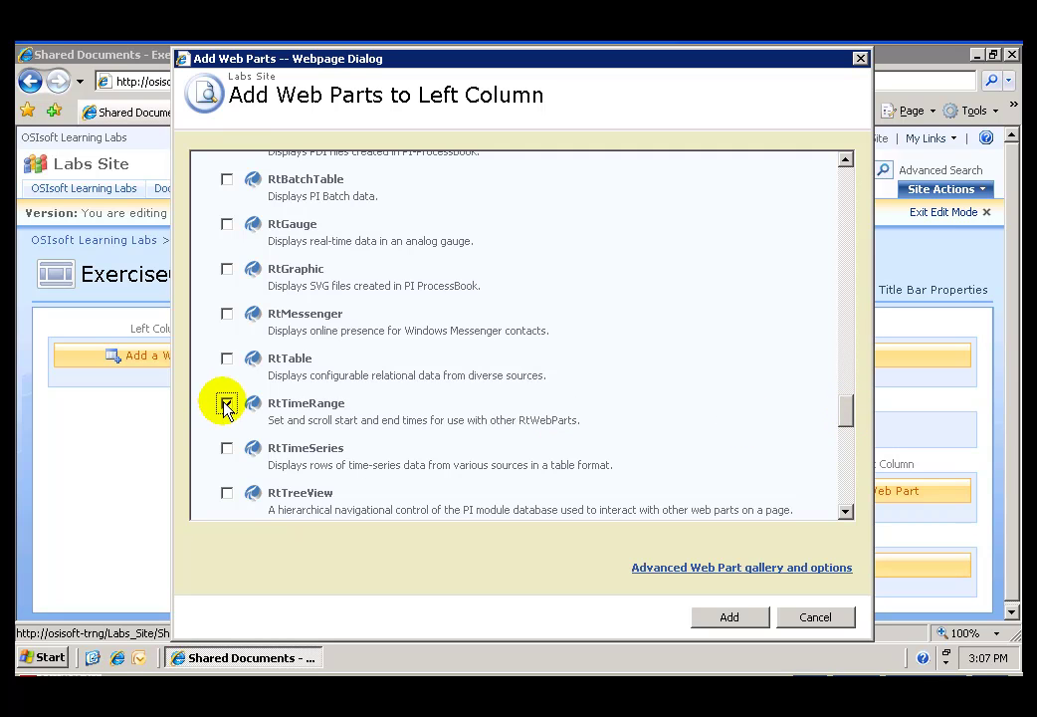
pyautogui.click(227, 492)
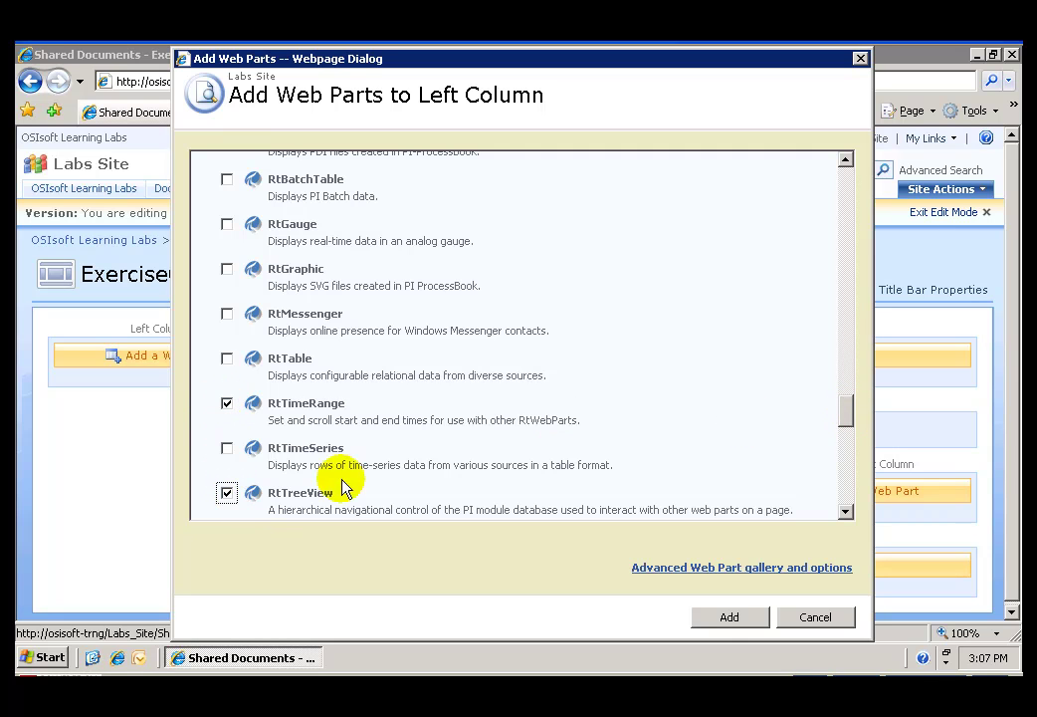
pyautogui.click(726, 623)
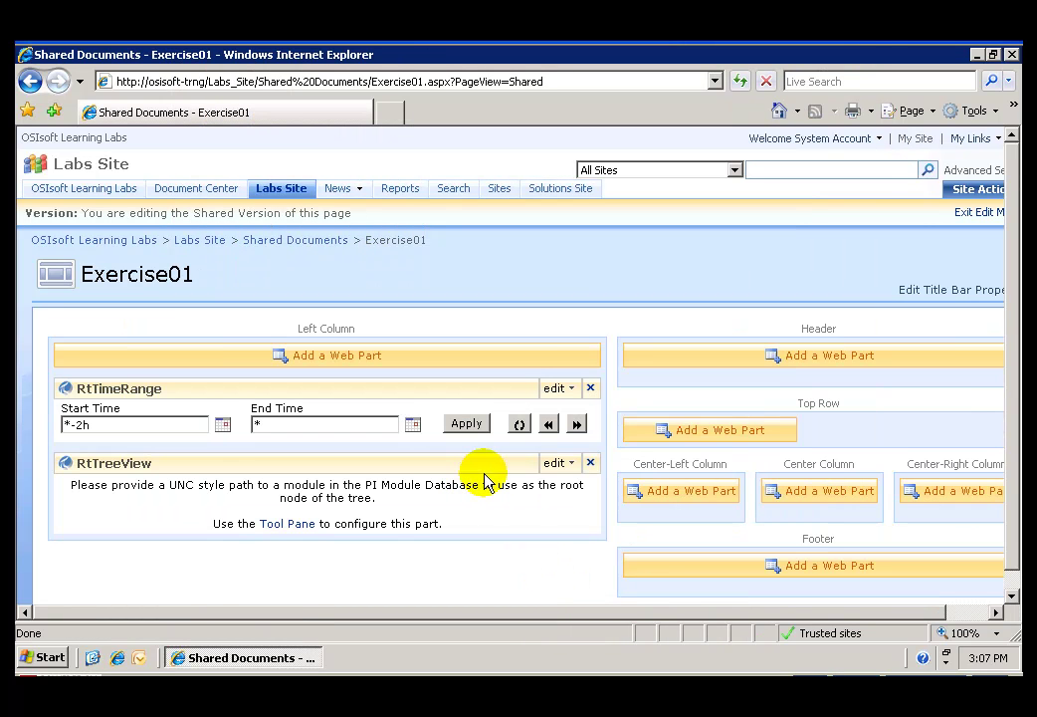
# Modify the shared RtTimeRange web part to use the Vertical orientation
pyautogui.click(557, 388)
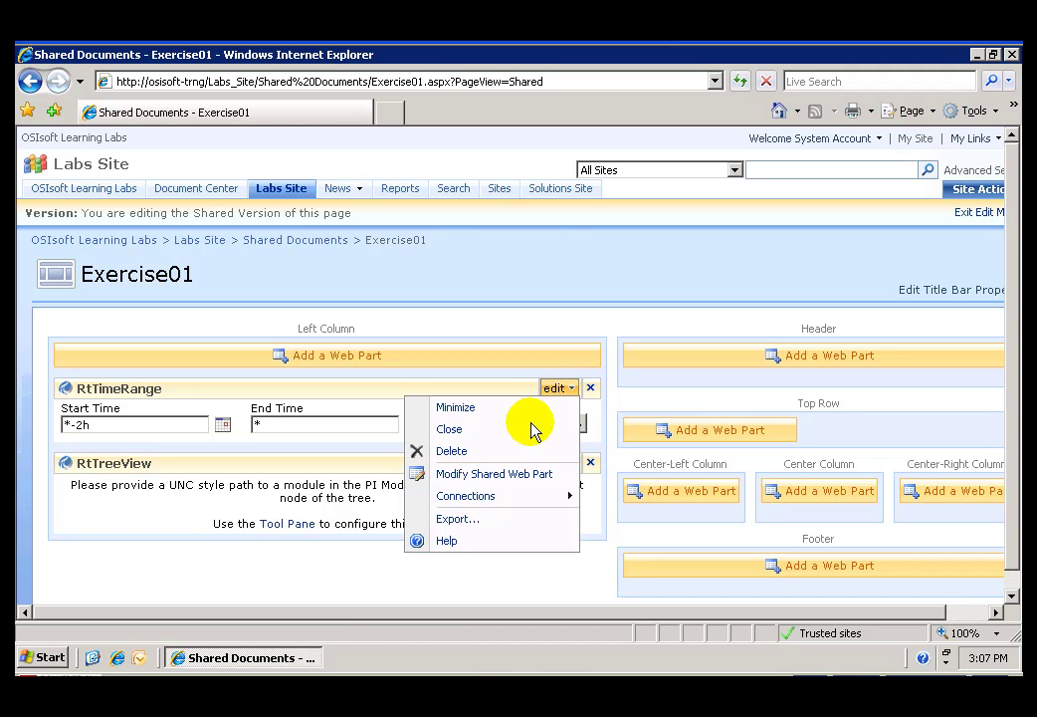
pyautogui.click(528, 473)
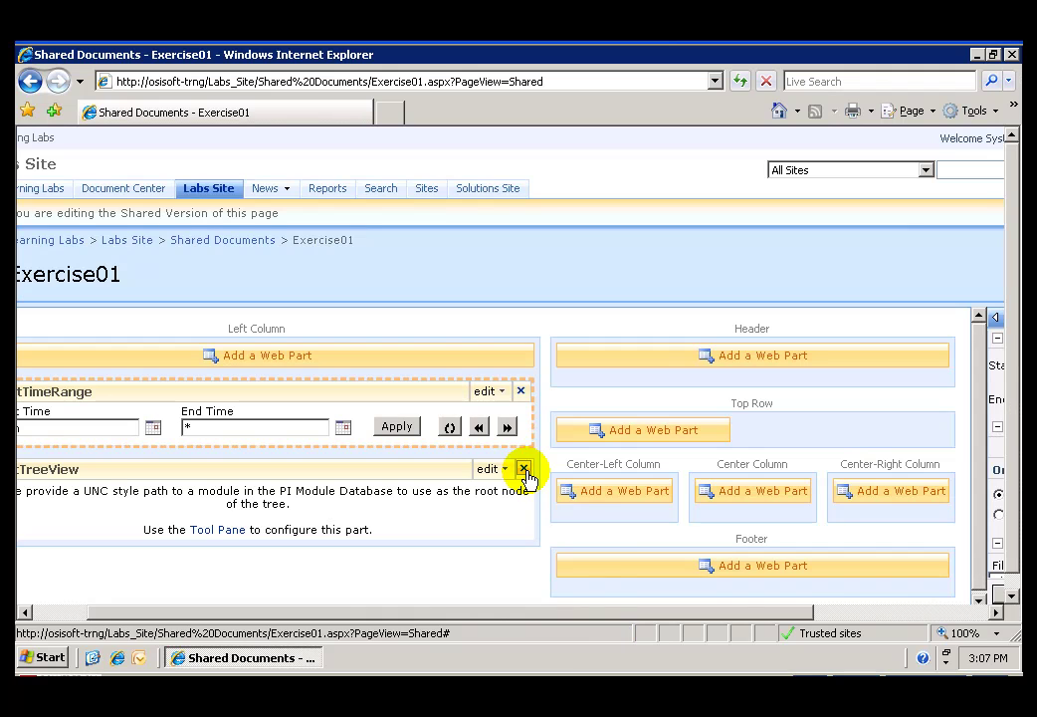
pyautogui.moveTo(611, 614); pyautogui.dragTo(822, 619)
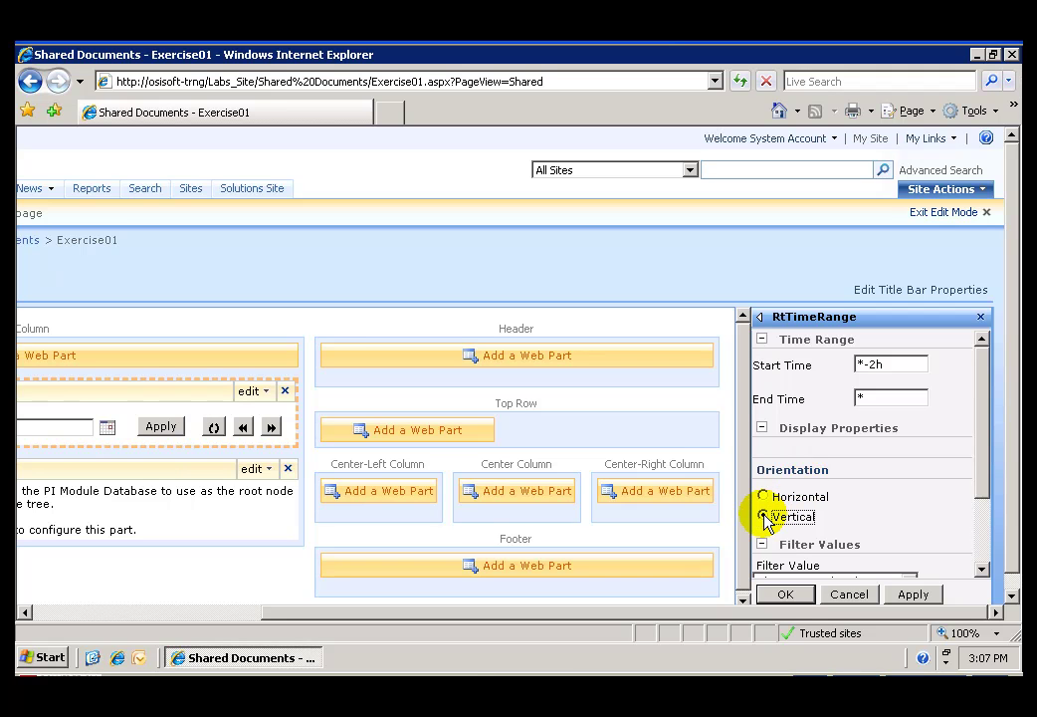
pyautogui.click(785, 593)
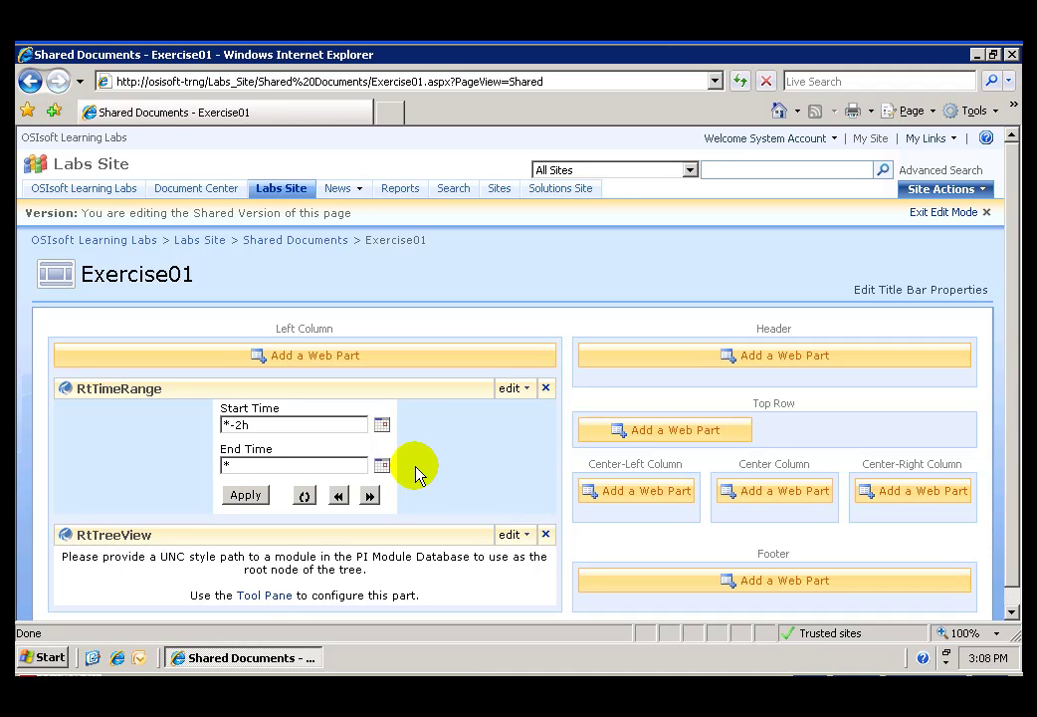
# Add the RtGraphic and RtTrend web parts to the Center Column zone of the Exercise01 page
pyautogui.click(762, 491)
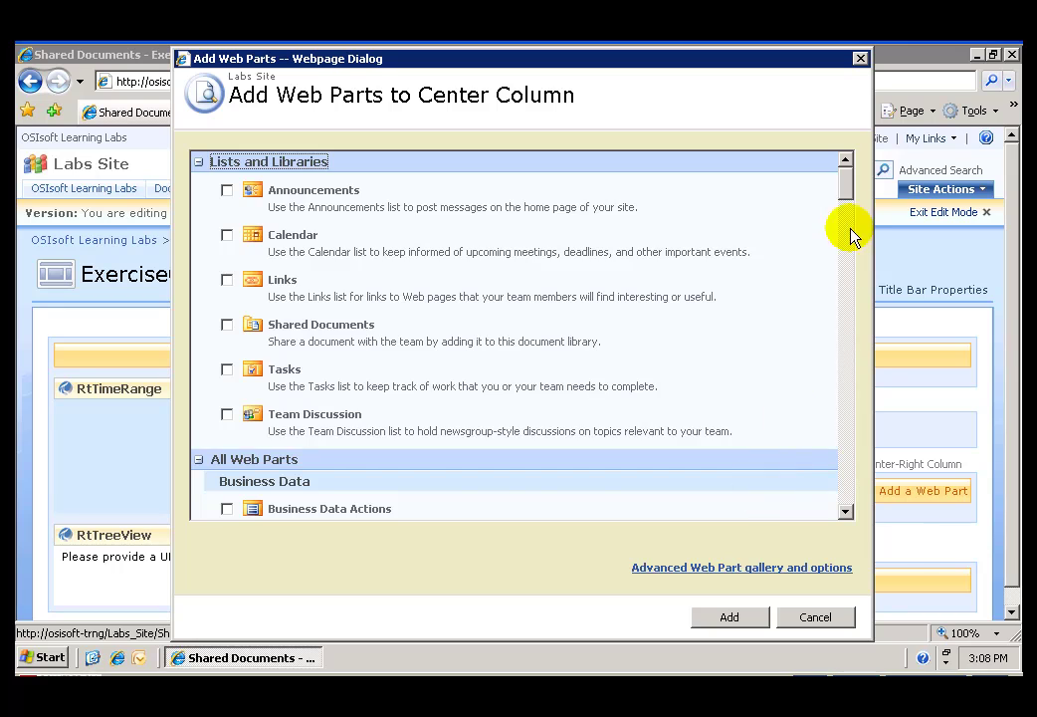
pyautogui.moveTo(846, 185); pyautogui.dragTo(847, 419)
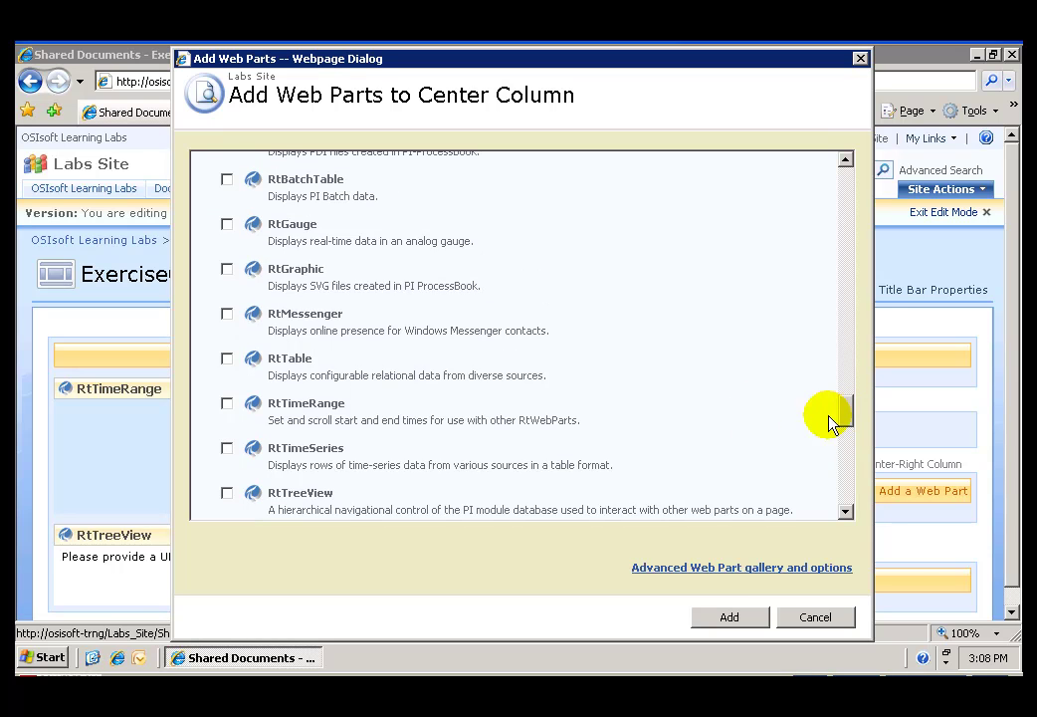
pyautogui.click(227, 269)
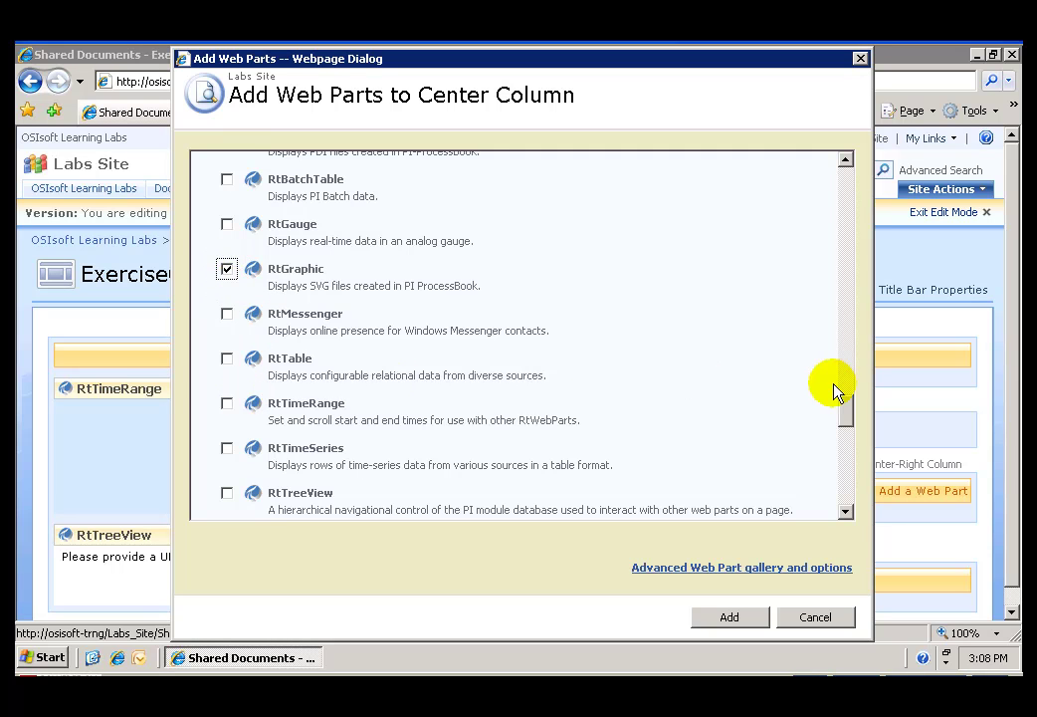
pyautogui.moveTo(847, 407); pyautogui.dragTo(845, 420)
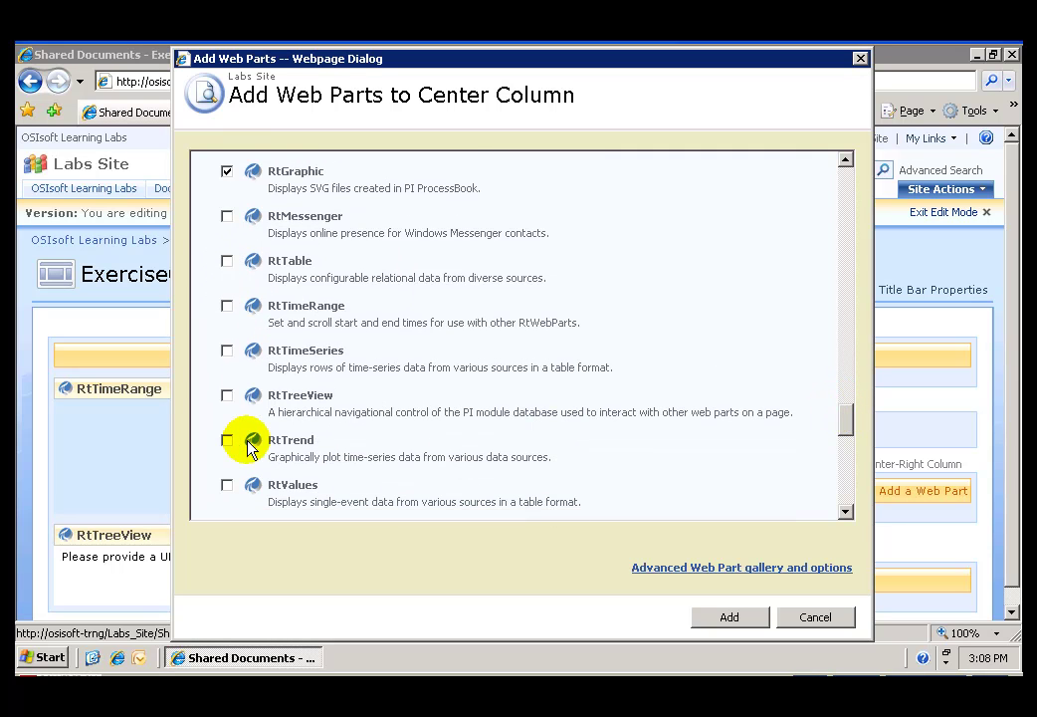
pyautogui.click(227, 440)
pyautogui.click(728, 618)
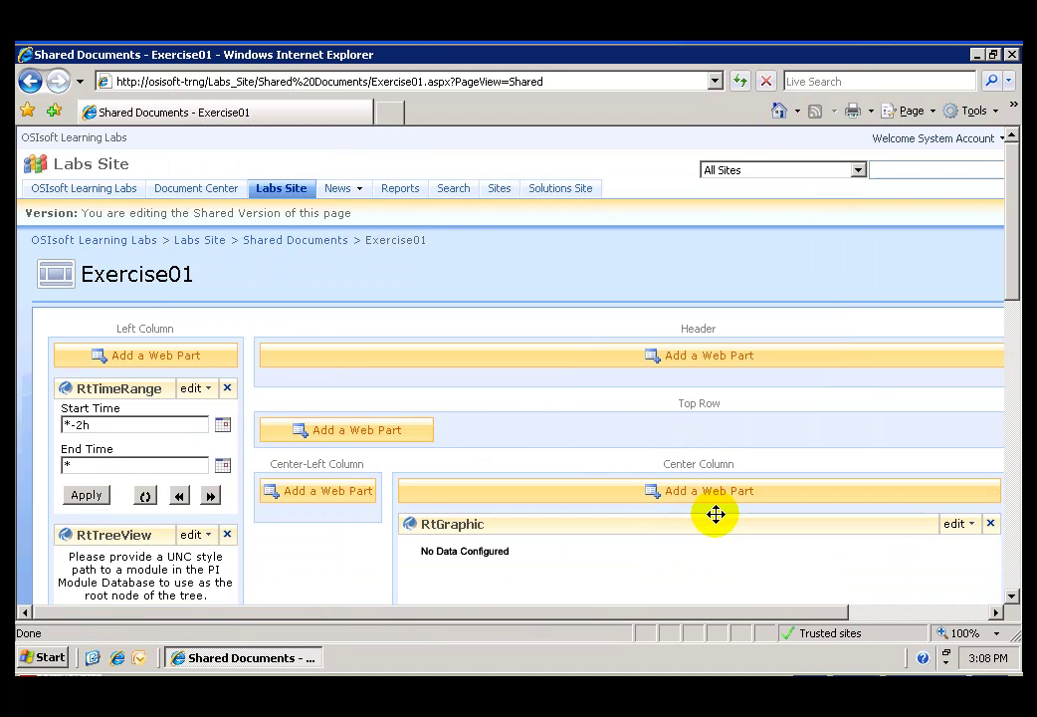
pyautogui.moveTo(770, 613); pyautogui.dragTo(870, 619)
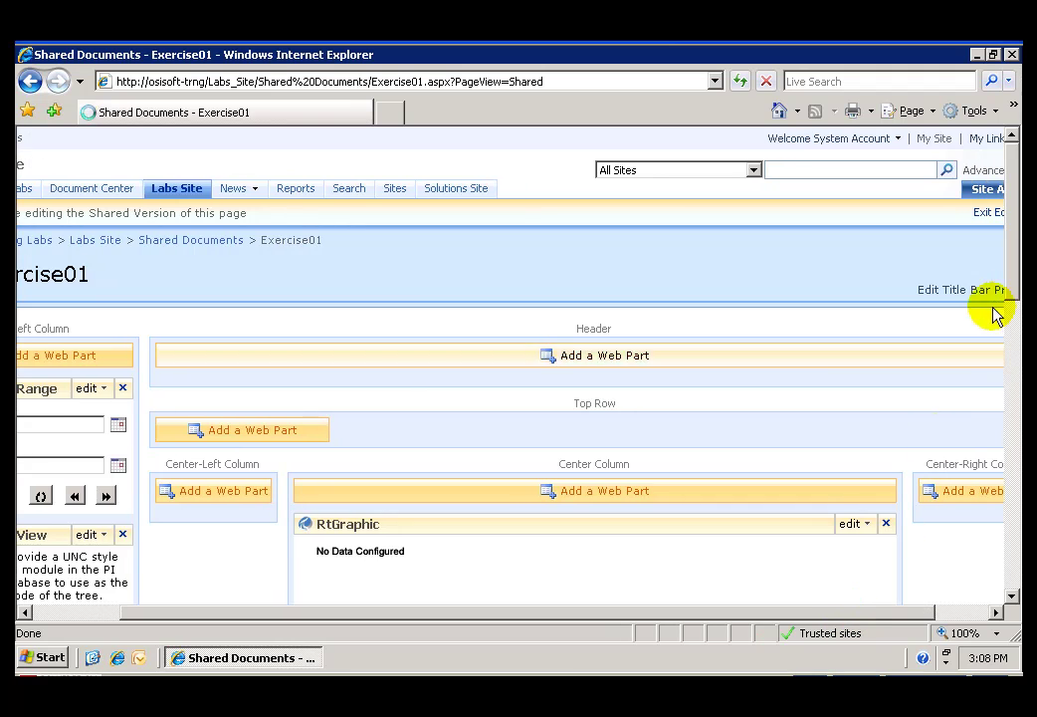
pyautogui.moveTo(1009, 290); pyautogui.dragTo(1012, 430)
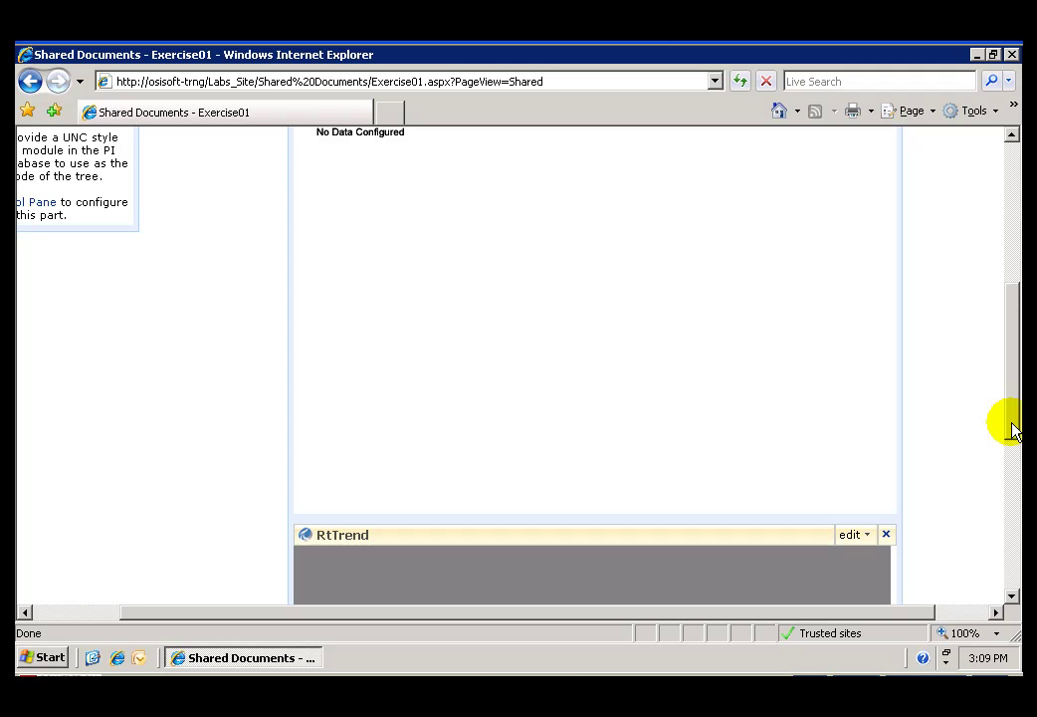
# Modify the shared RtTreeView web part and browse the PI Module Database to set its root node to \\OSISOFT-TRNG\Learning Labs
pyautogui.moveTo(1012, 430); pyautogui.dragTo(1011, 286)
pyautogui.moveTo(596, 617); pyautogui.dragTo(485, 617)
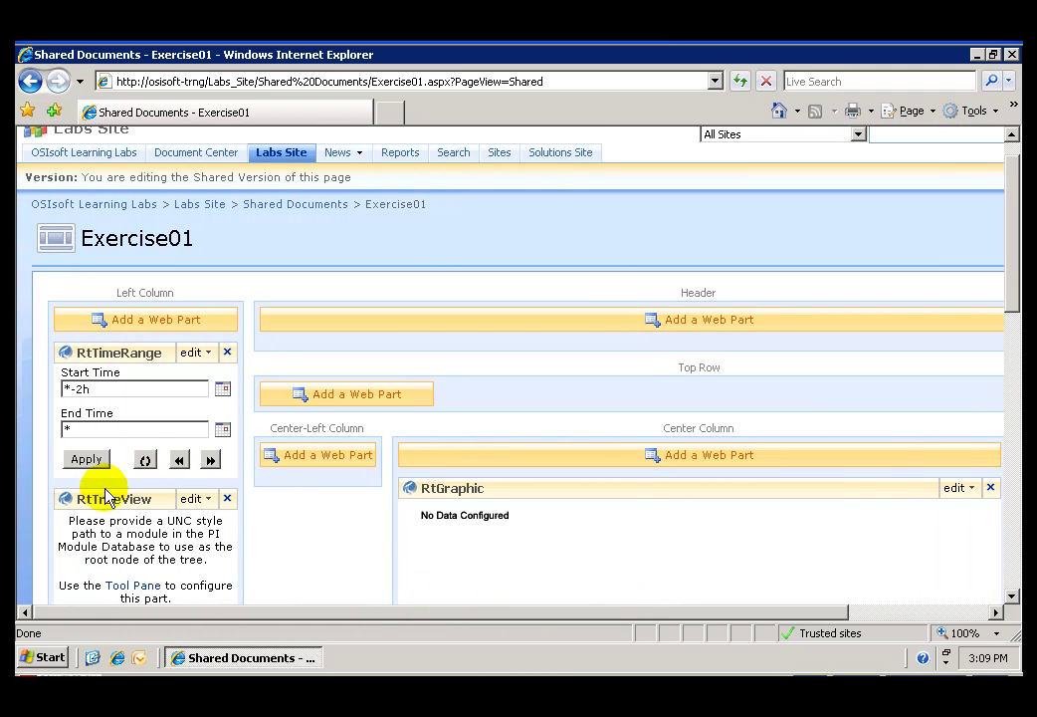
pyautogui.click(203, 500)
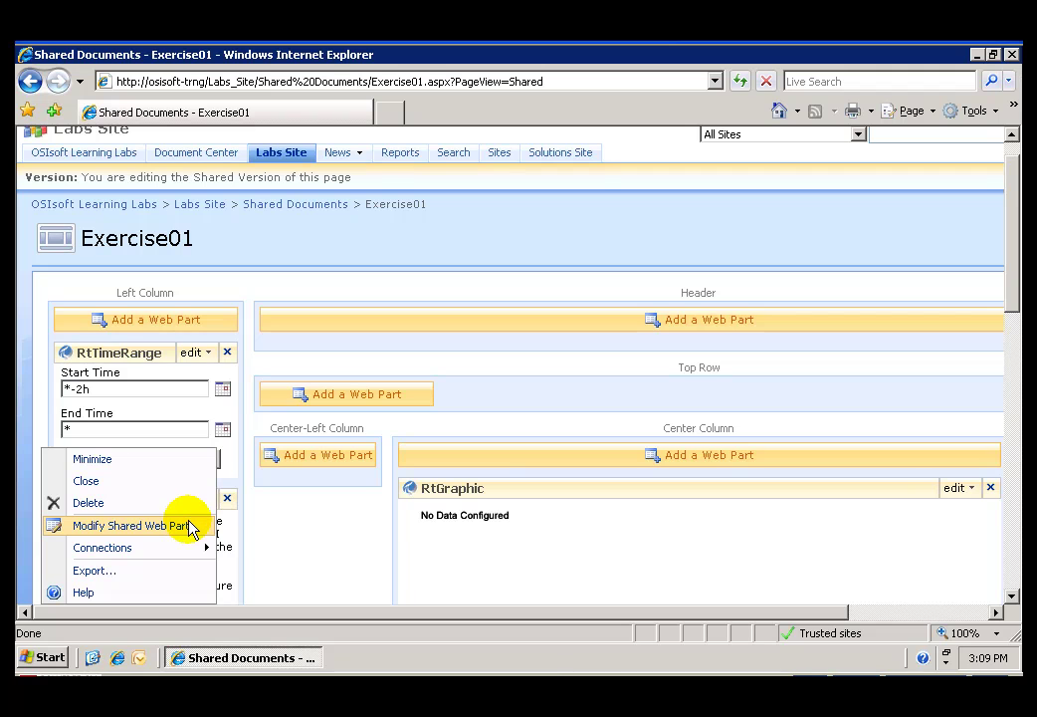
pyautogui.click(190, 527)
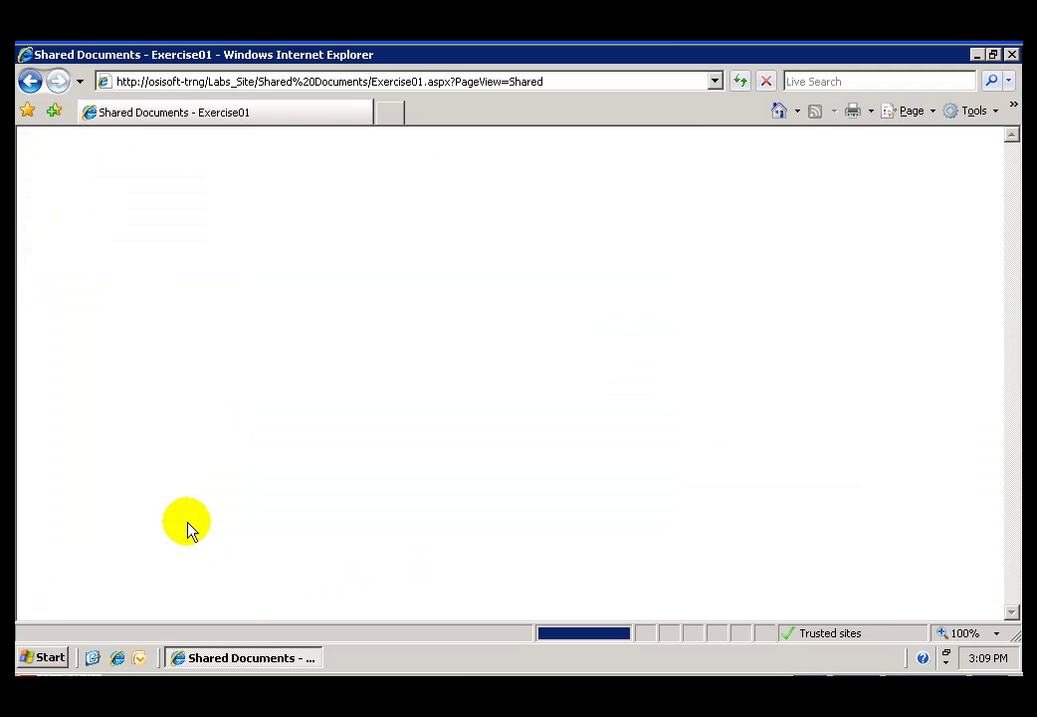
pyautogui.moveTo(387, 617); pyautogui.dragTo(568, 622)
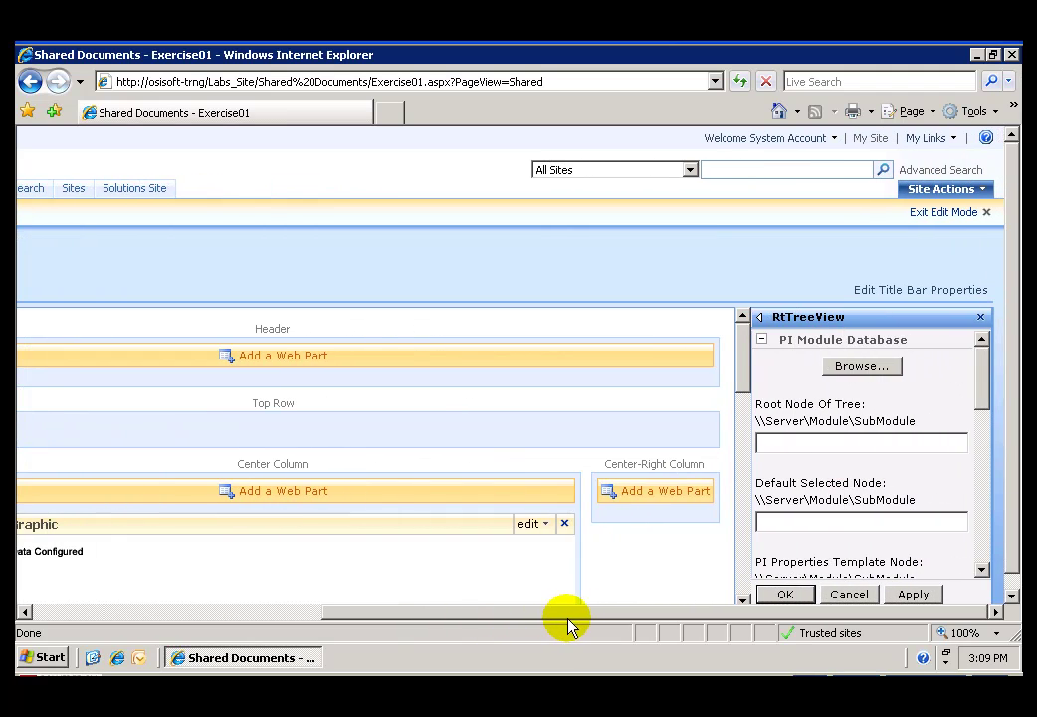
pyautogui.click(845, 368)
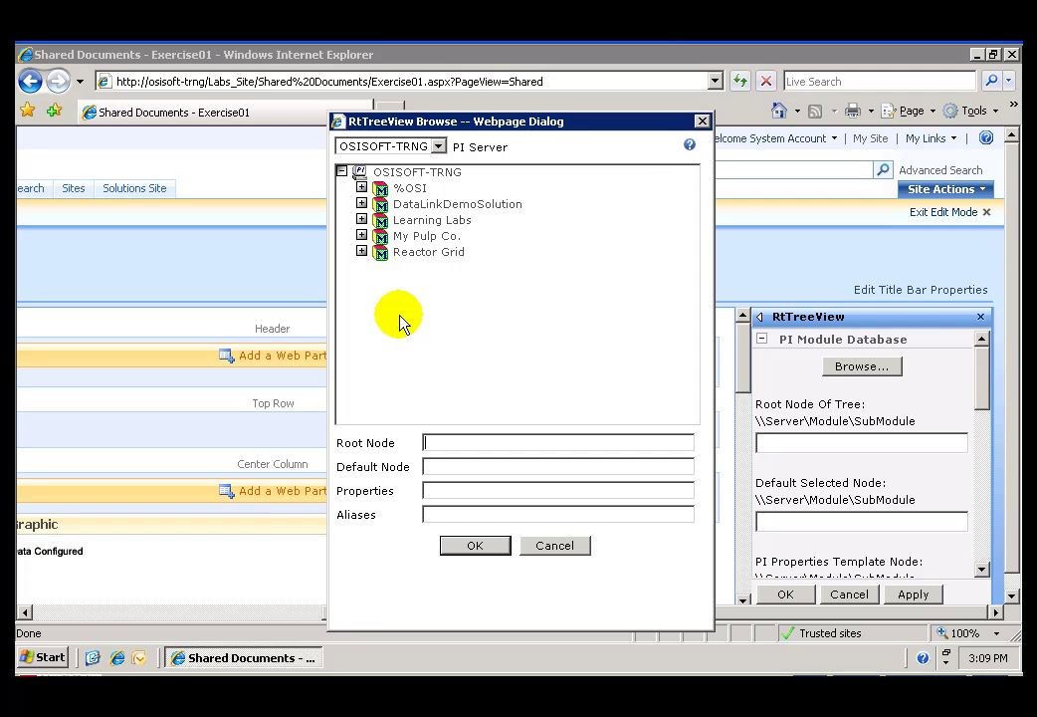
pyautogui.click(408, 229)
pyautogui.moveTo(411, 229); pyautogui.dragTo(450, 447)
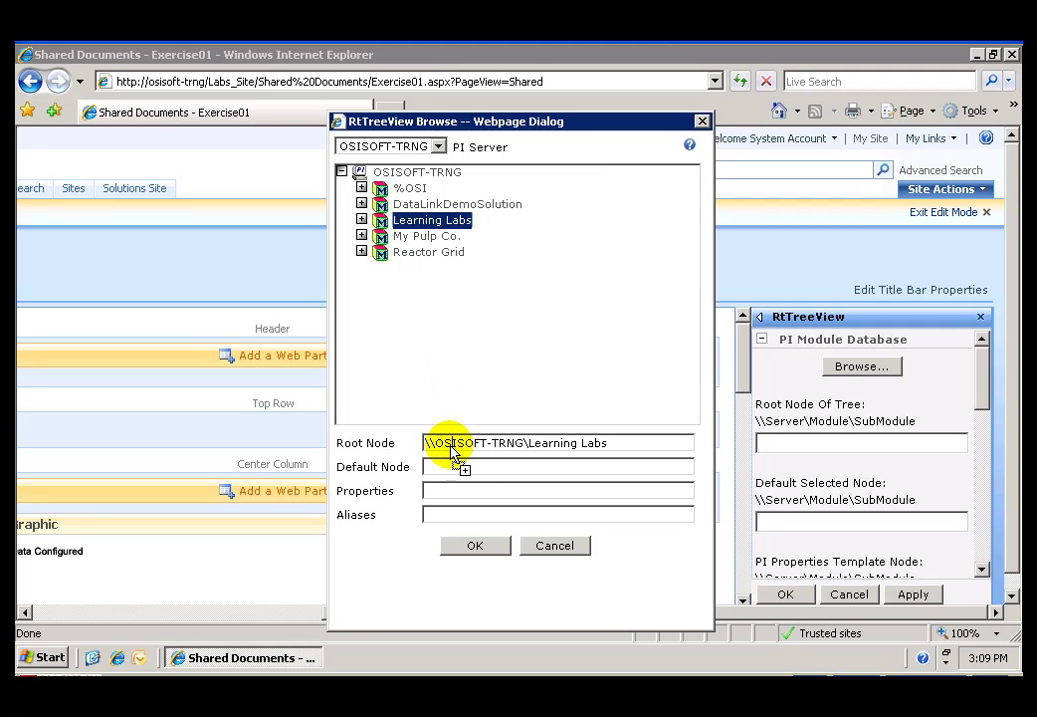
# Set the RtTreeView default, properties and aliases nodes to \\OSISOFT-TRNG\Learning Labs\Unit 1 and save the web part settings
pyautogui.click(362, 220)
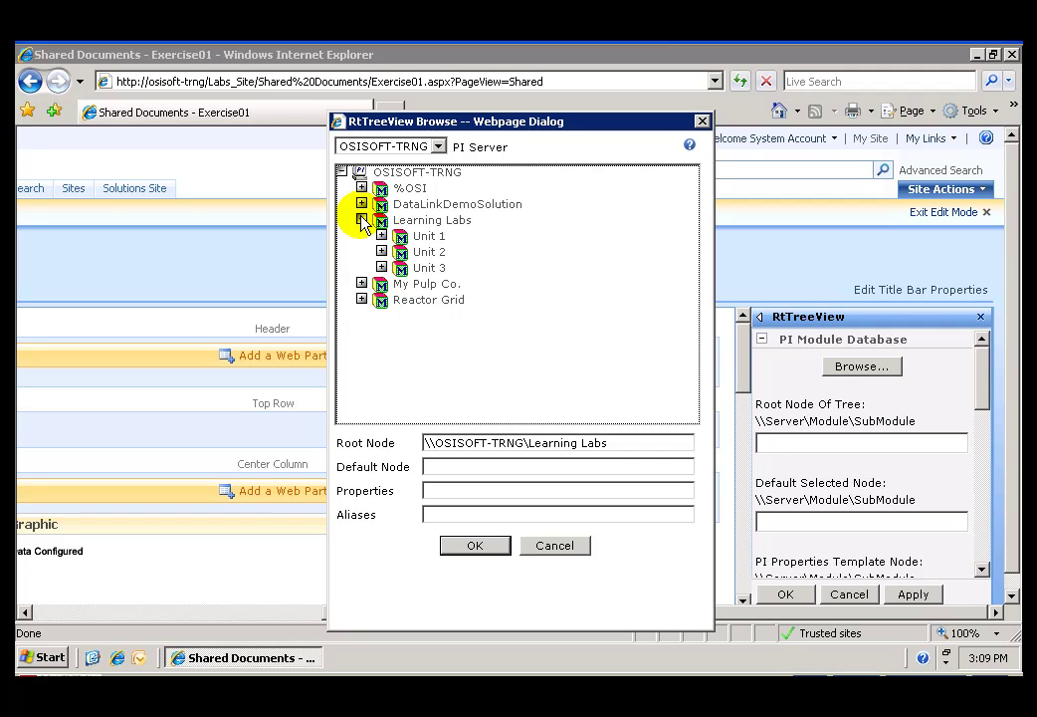
pyautogui.click(432, 236)
pyautogui.moveTo(432, 241); pyautogui.dragTo(461, 462)
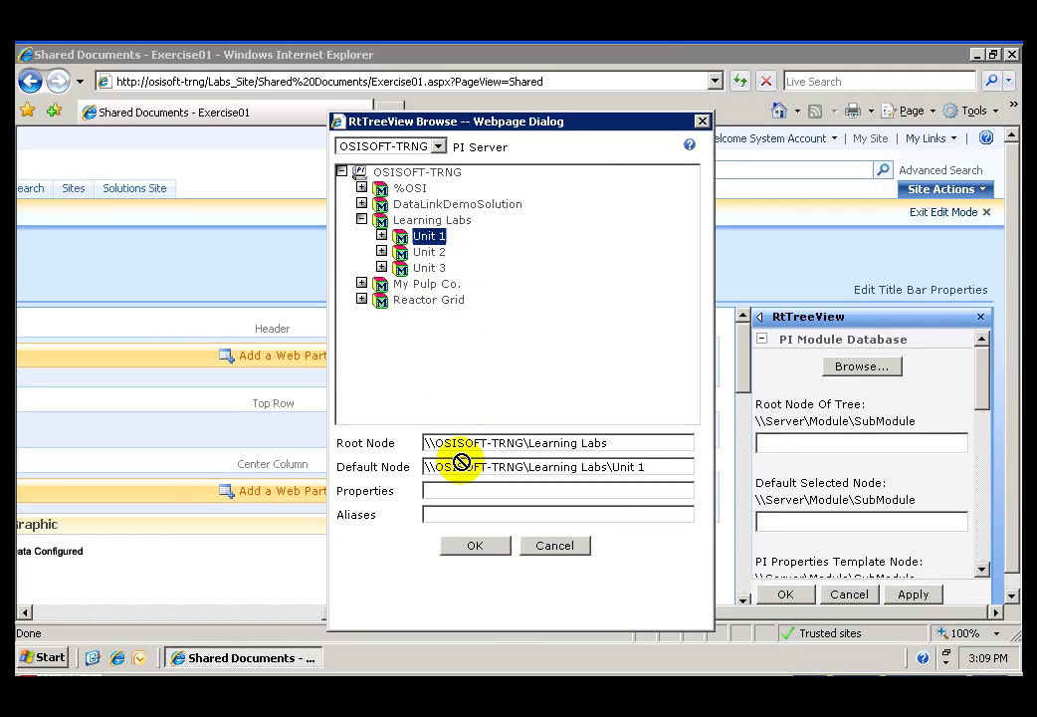
pyautogui.moveTo(428, 242); pyautogui.dragTo(459, 501)
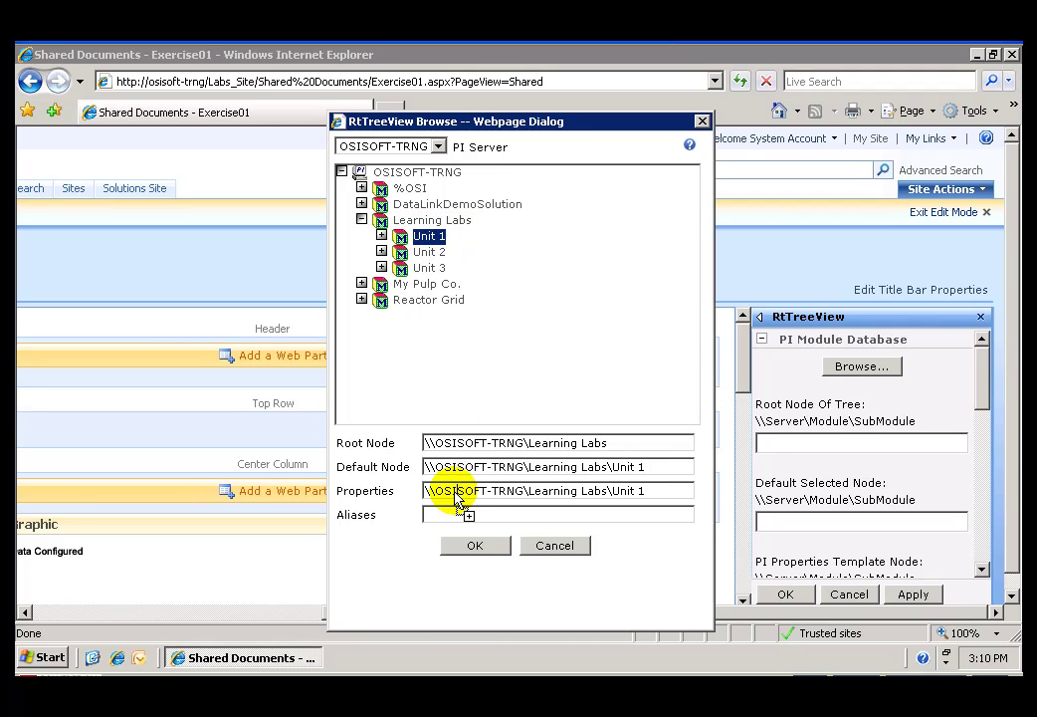
pyautogui.moveTo(428, 242); pyautogui.dragTo(465, 513)
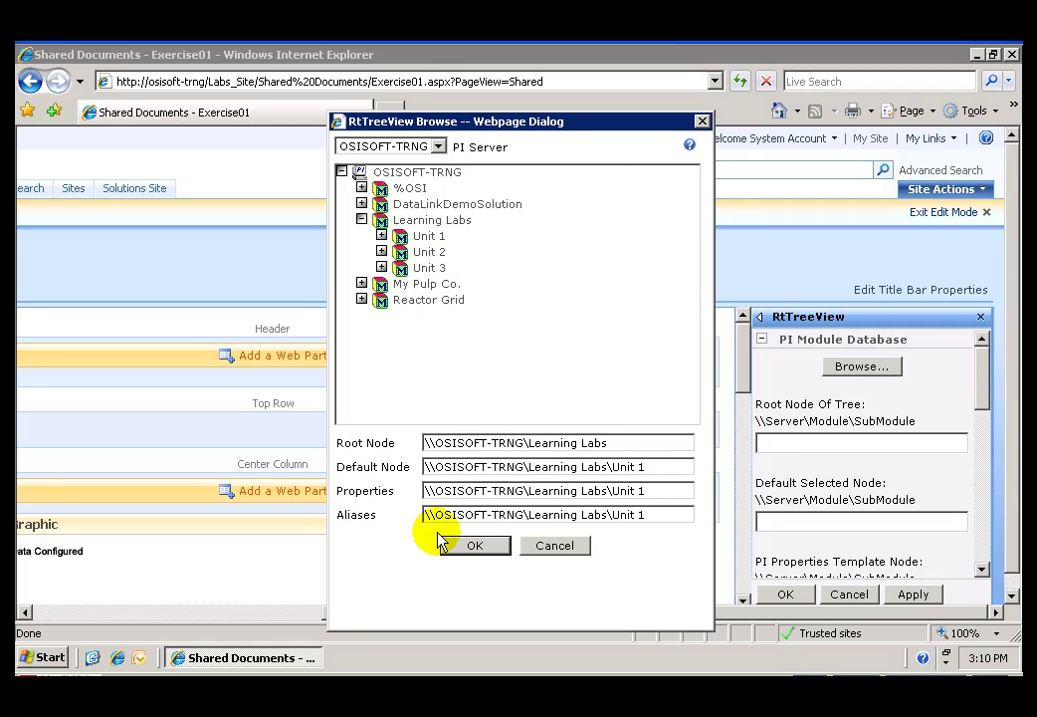
pyautogui.click(454, 547)
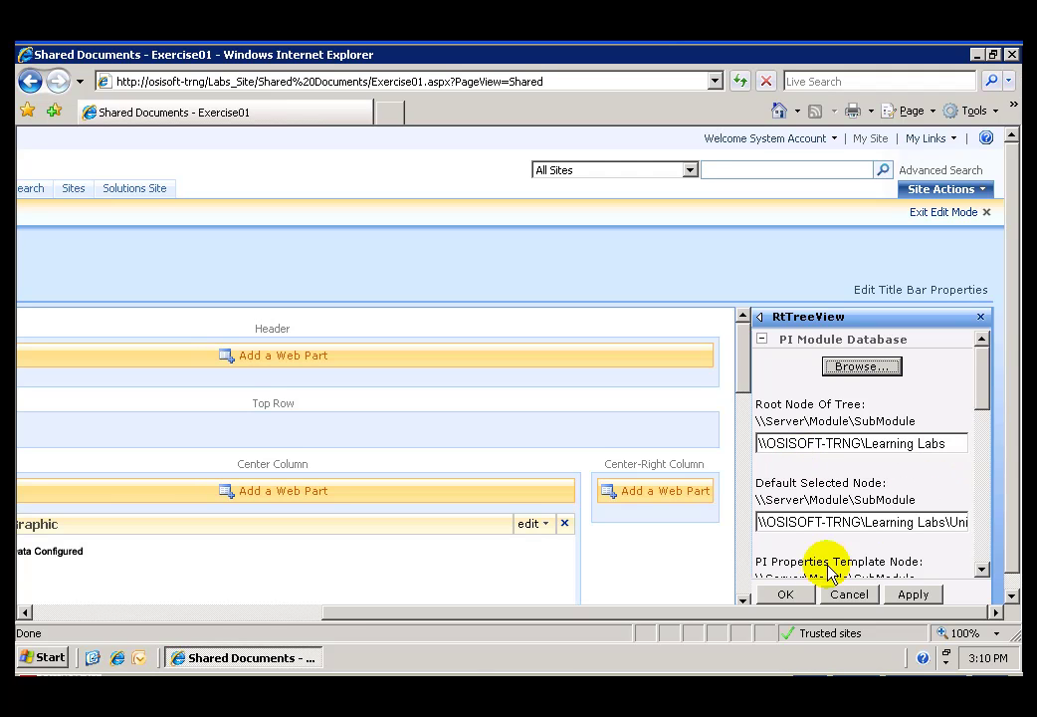
pyautogui.click(787, 595)
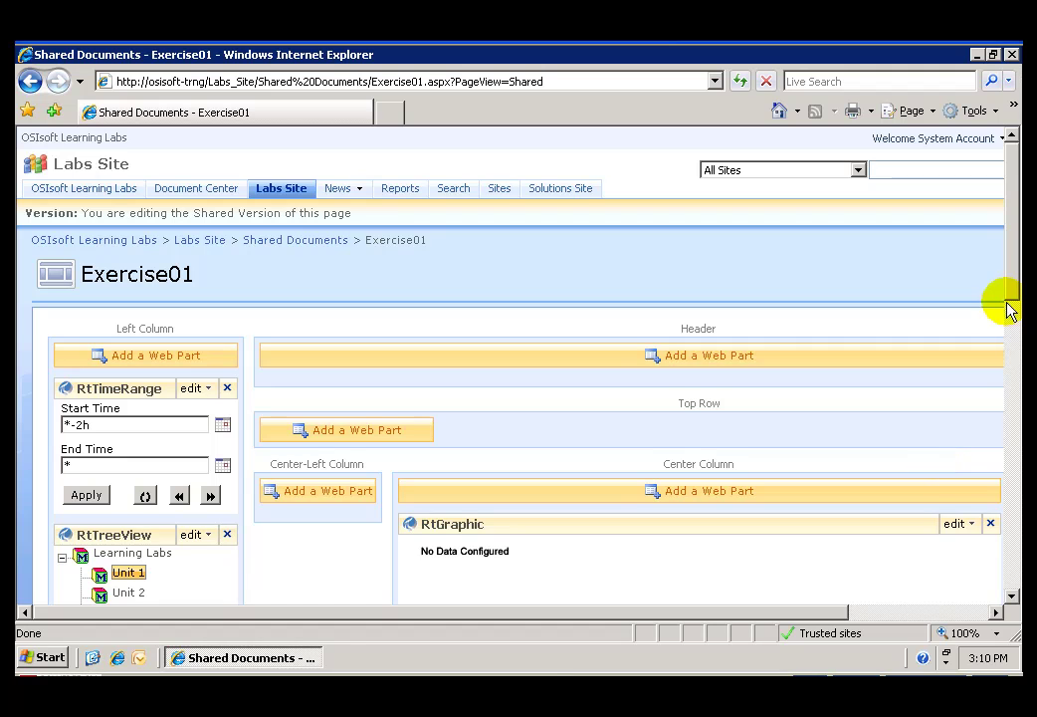
# Connect the RtTreeView web part so that it provides parameters to RtGraphic
pyautogui.moveTo(1008, 295); pyautogui.dragTo(1013, 323)
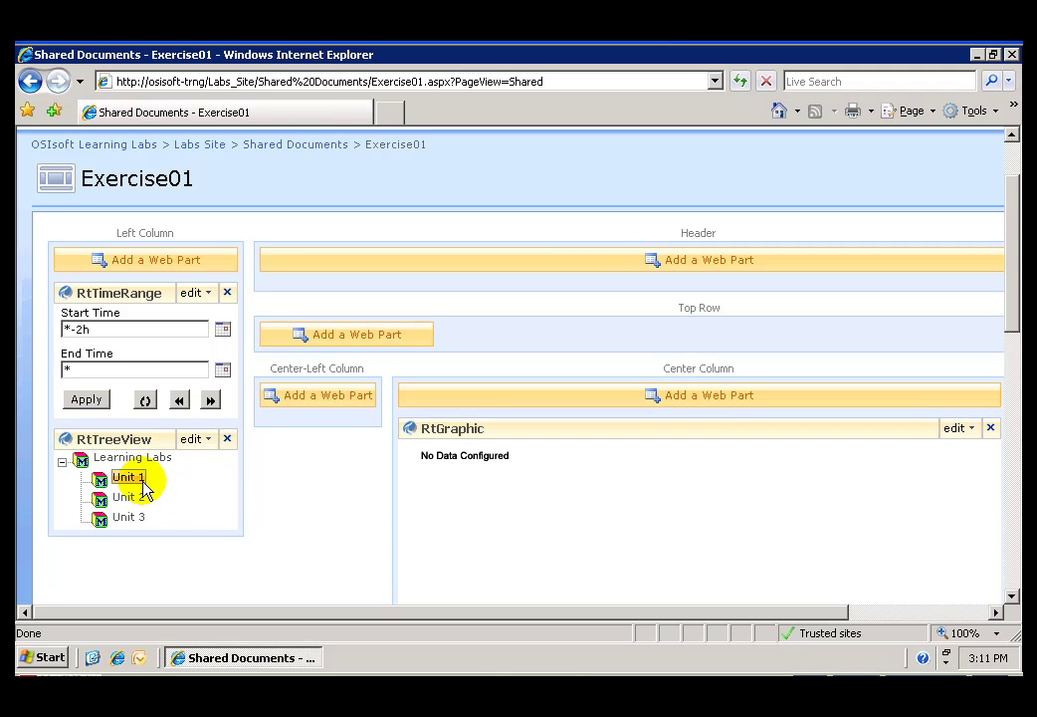
pyautogui.scroll(1, 154, 528)
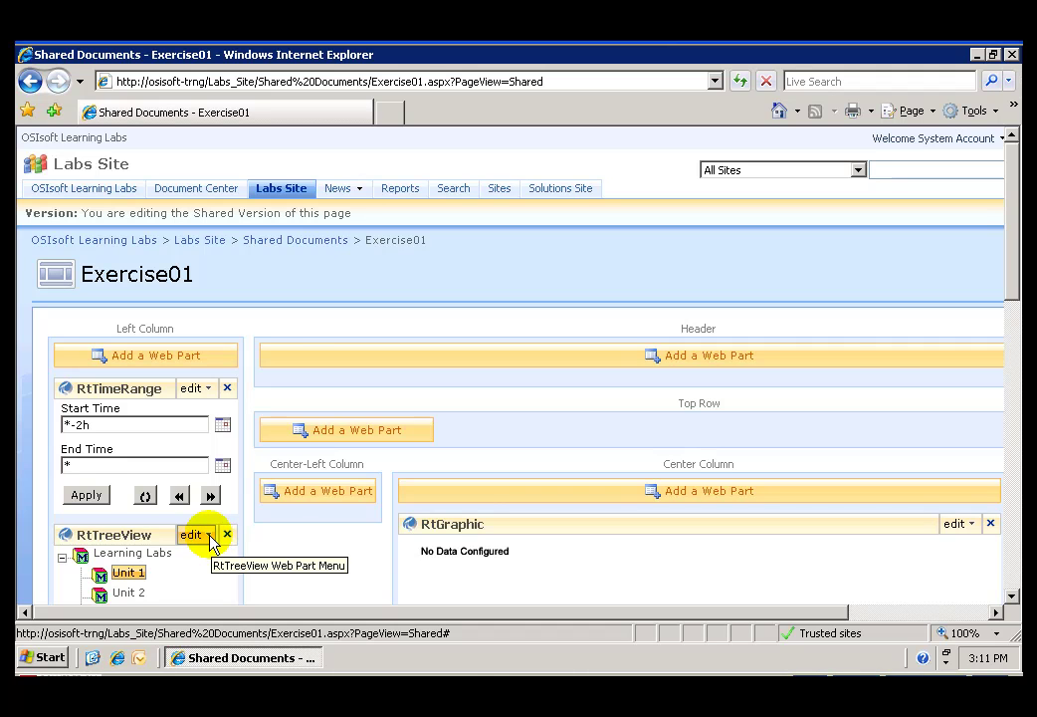
pyautogui.click(209, 538)
pyautogui.moveTo(183, 560)
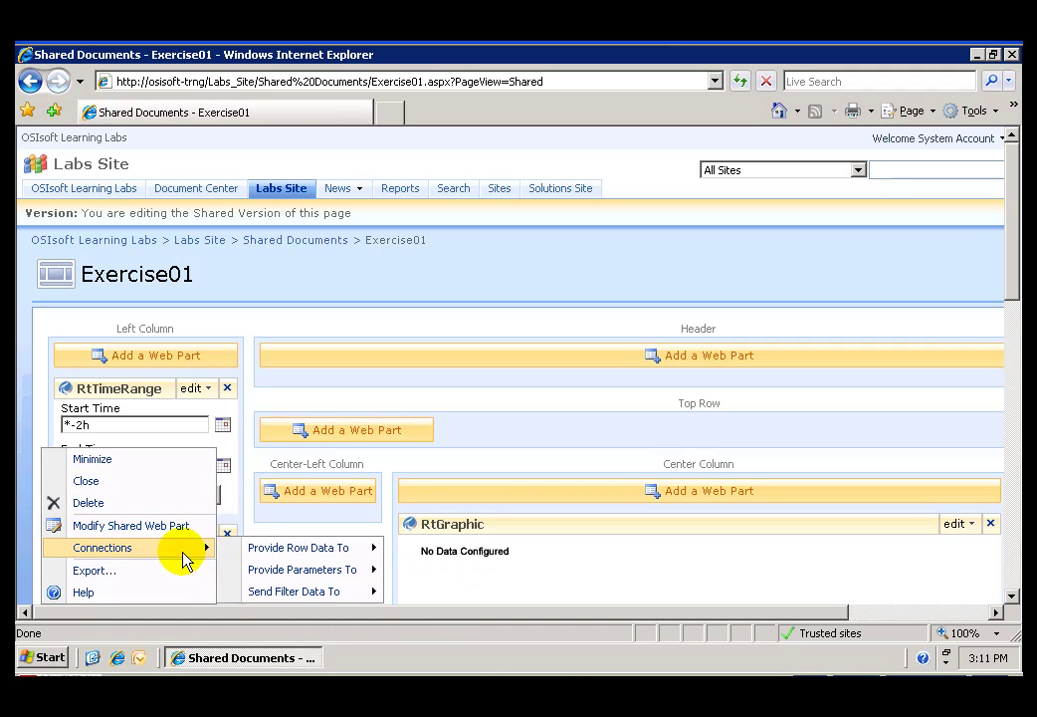
pyautogui.moveTo(296, 573)
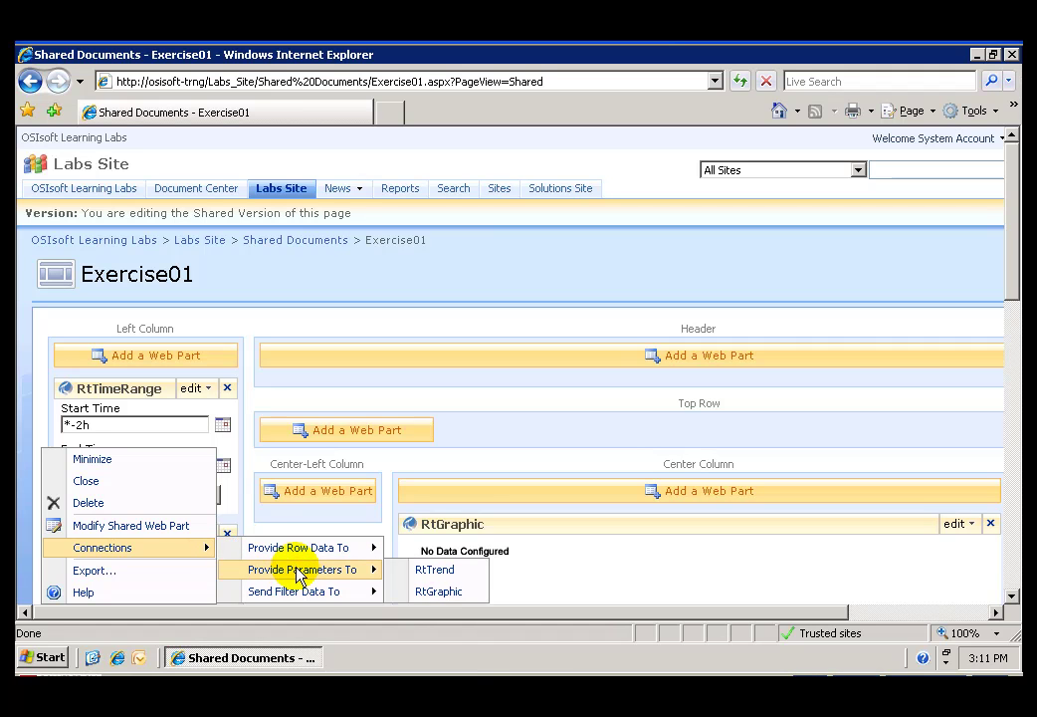
pyautogui.click(426, 595)
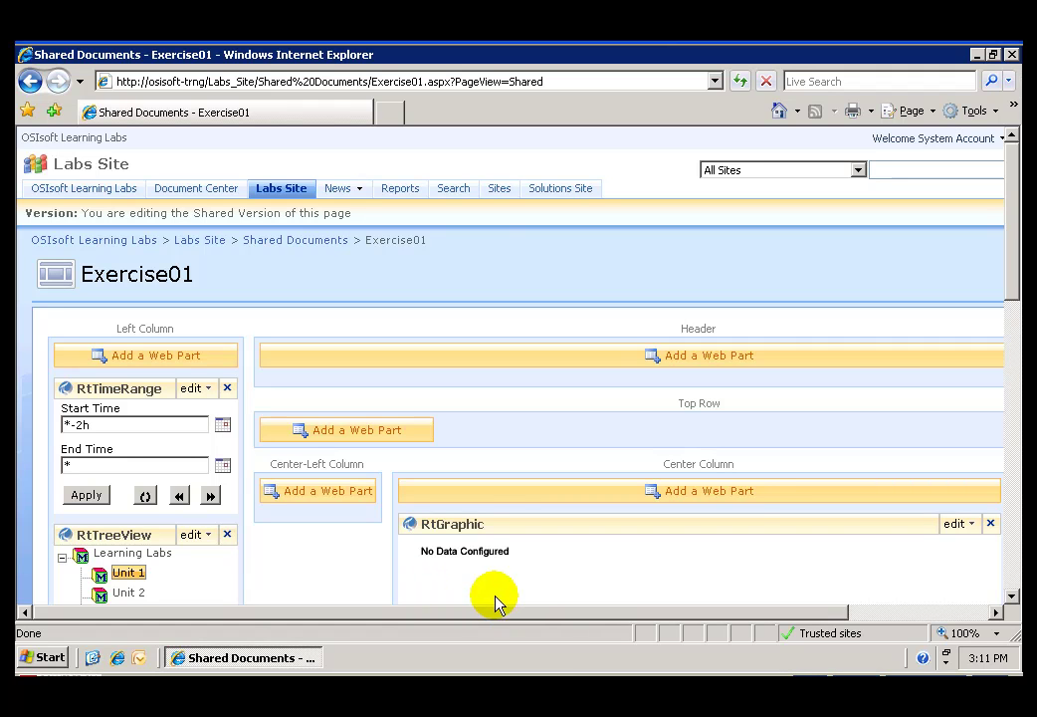
# Modify the shared RtGraphic web part to take its selected file from RtTreeView's Graphic (String) field, and save the settings
pyautogui.moveTo(514, 612); pyautogui.dragTo(637, 617)
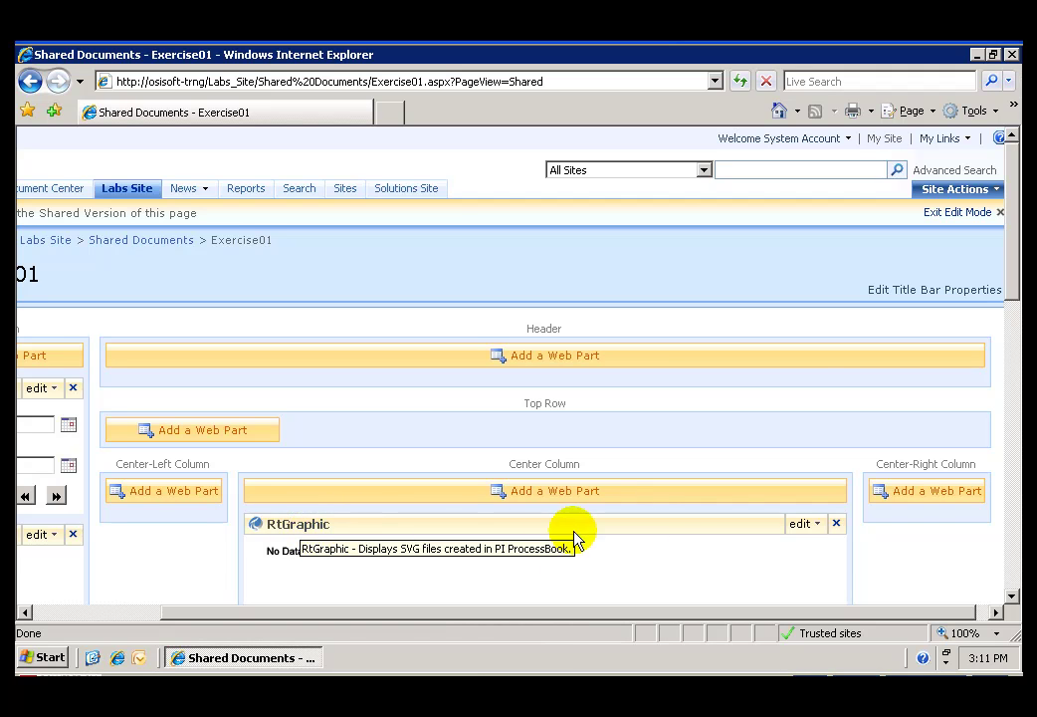
pyautogui.click(810, 526)
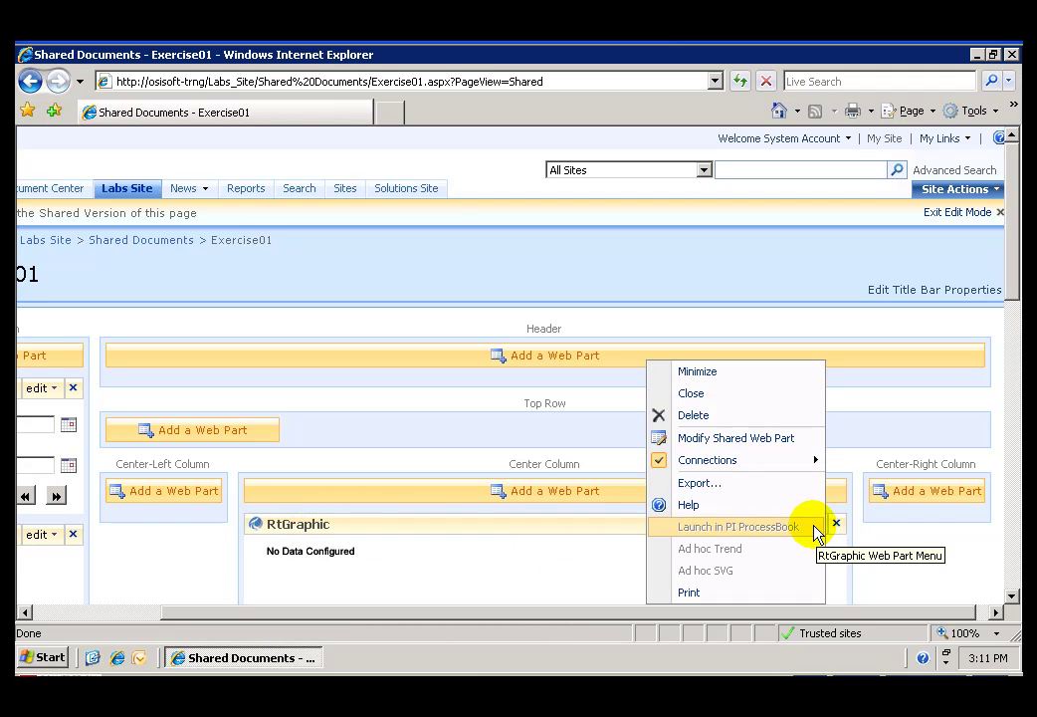
pyautogui.click(776, 439)
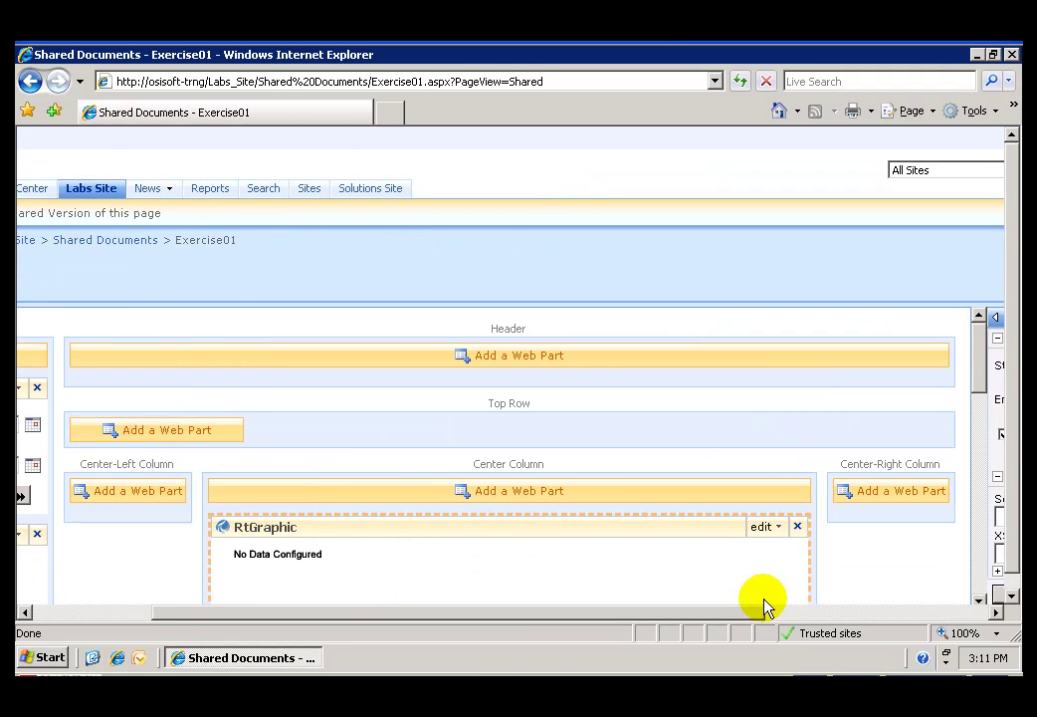
pyautogui.moveTo(764, 611); pyautogui.dragTo(987, 608)
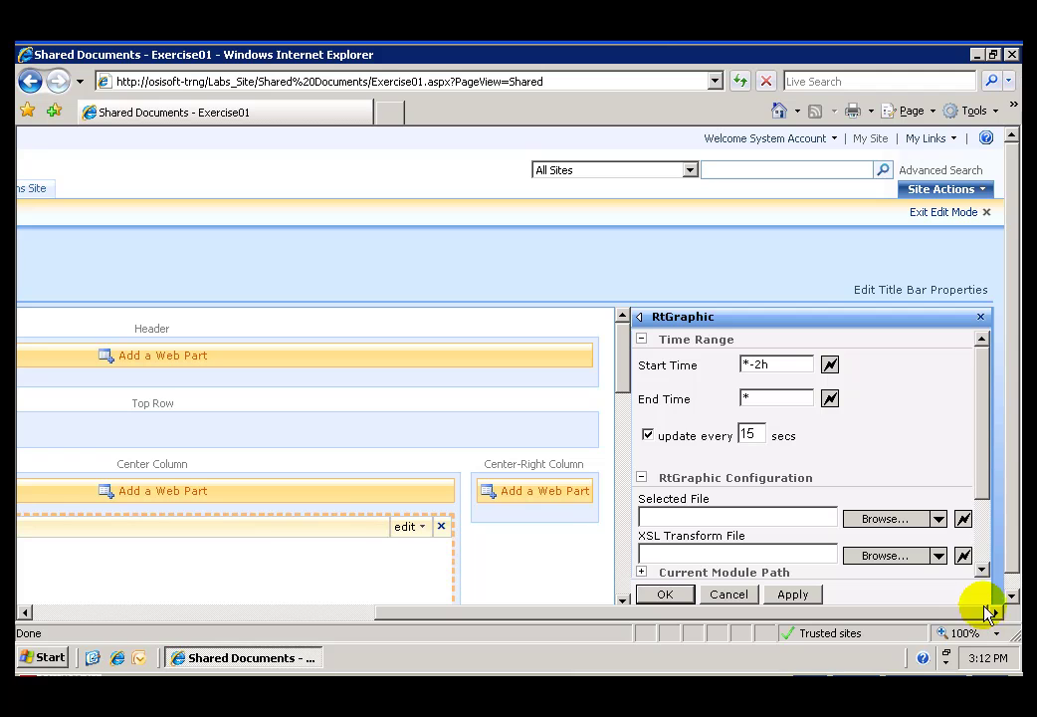
pyautogui.click(963, 519)
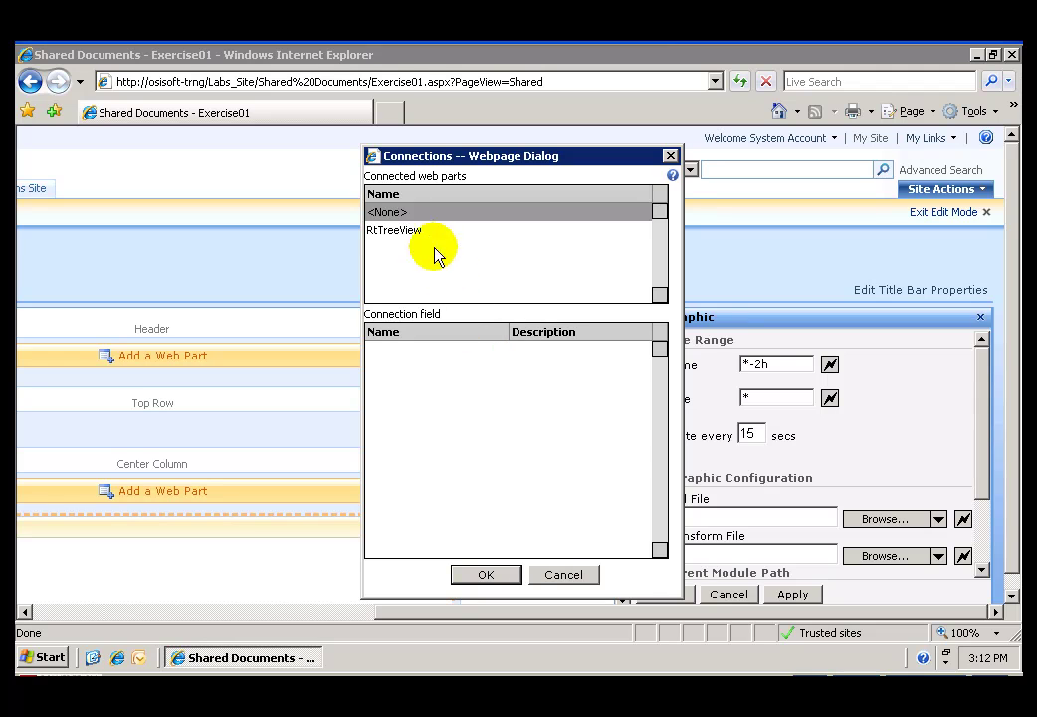
pyautogui.click(408, 229)
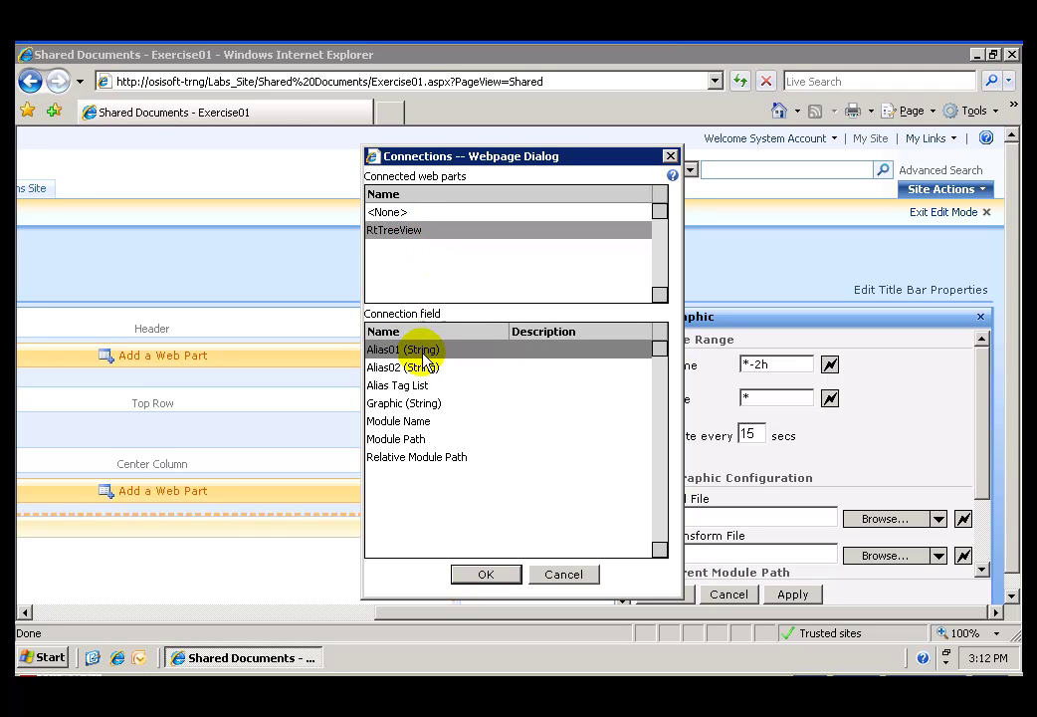
pyautogui.click(413, 406)
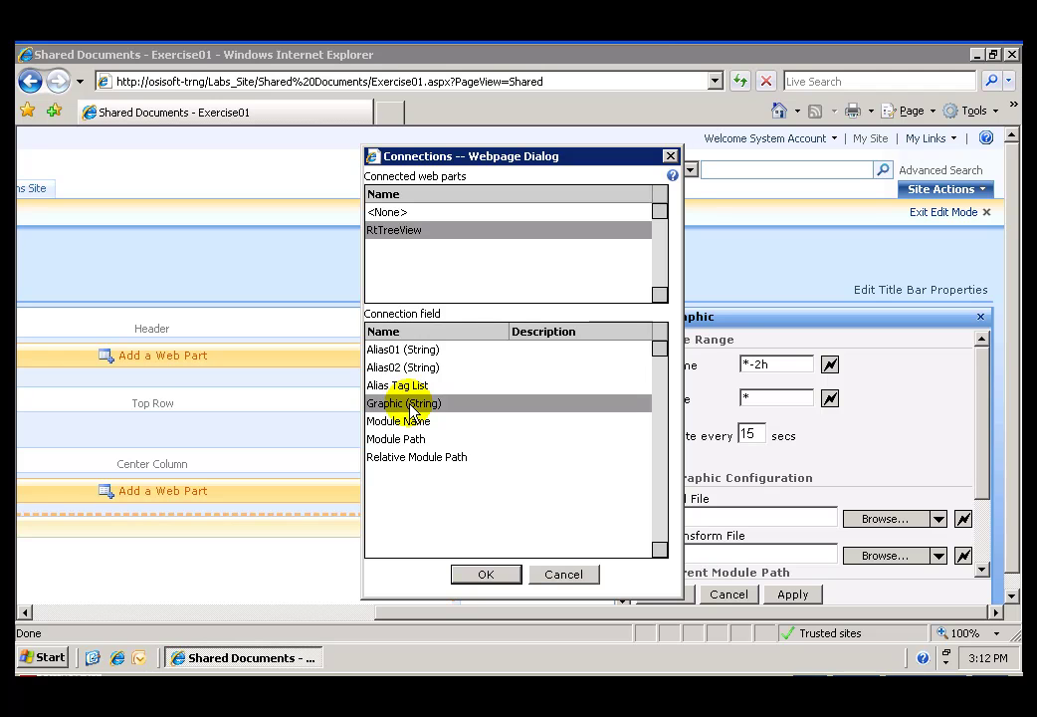
pyautogui.click(501, 576)
pyautogui.click(667, 594)
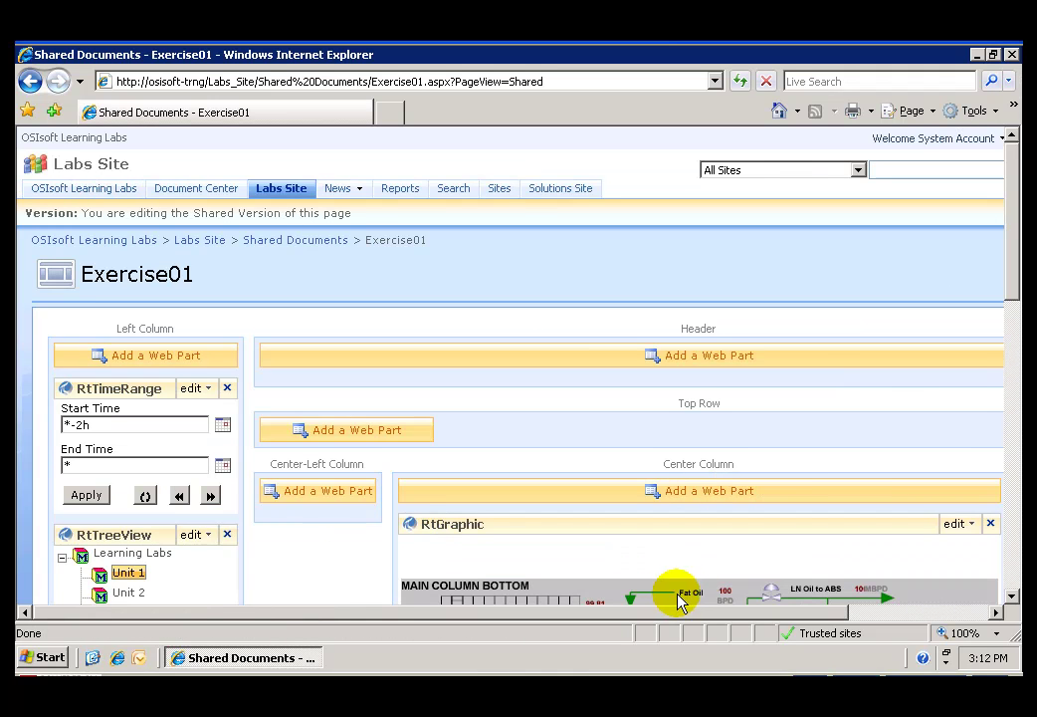
# Select Unit 2 in the RtTreeView and check the graphics displayed for Unit 1 and Unit 2 in RtGraphic
pyautogui.moveTo(1011, 287); pyautogui.dragTo(1008, 393)
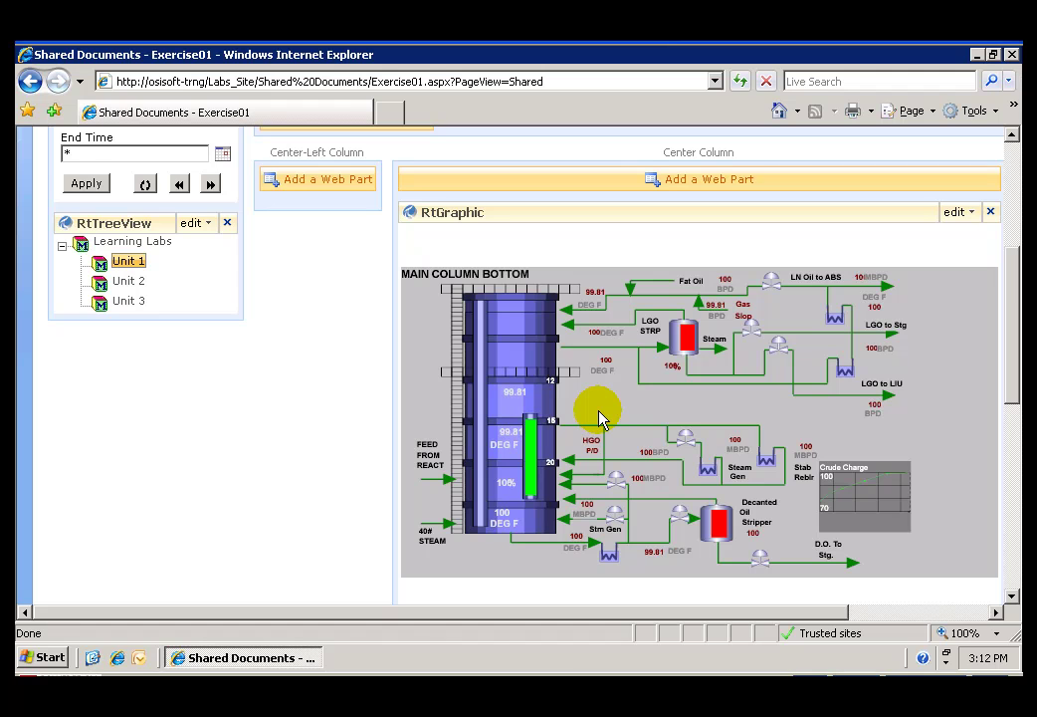
pyautogui.click(138, 283)
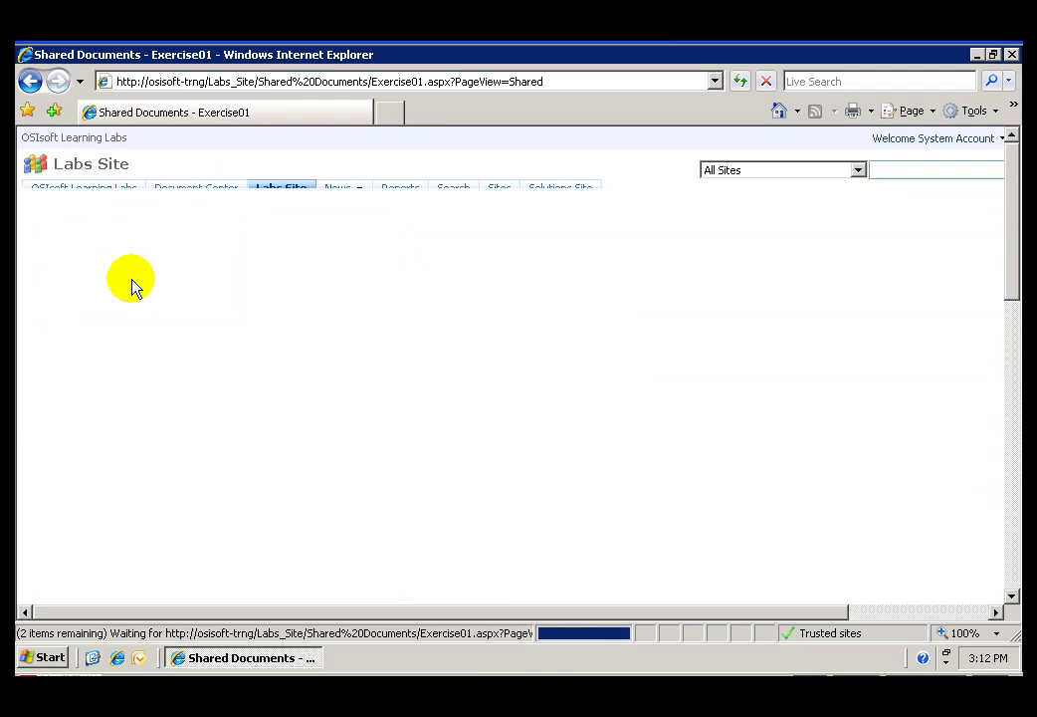
pyautogui.moveTo(1012, 281); pyautogui.dragTo(1012, 363)
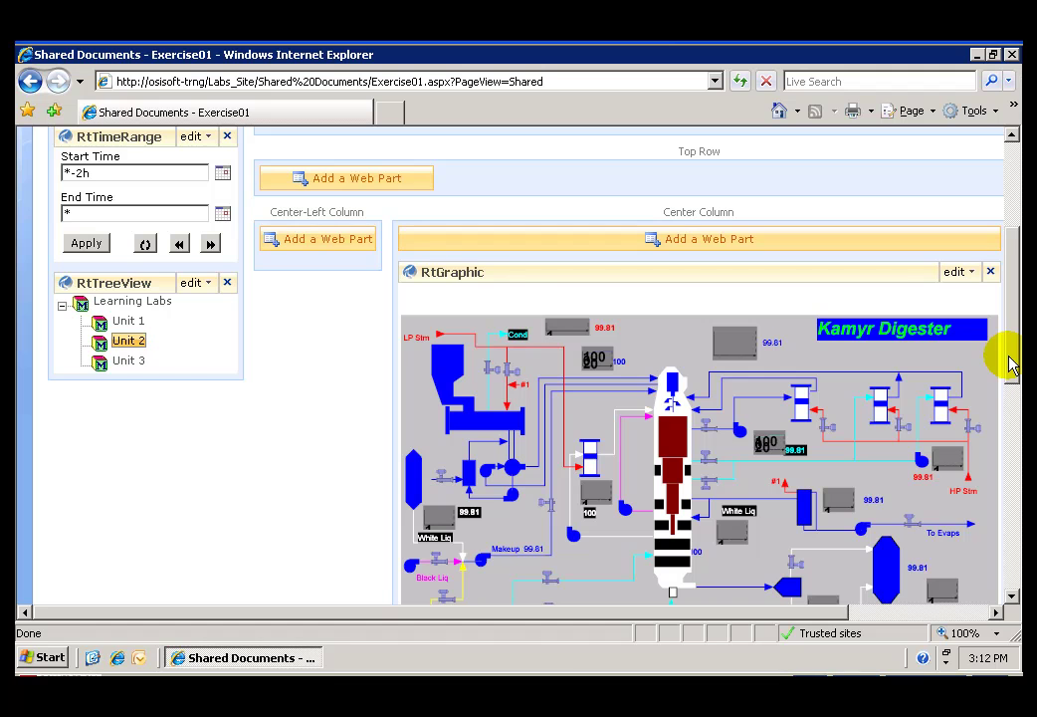
pyautogui.scroll(-2, 1010, 363)
pyautogui.moveTo(1015, 352); pyautogui.dragTo(1015, 347)
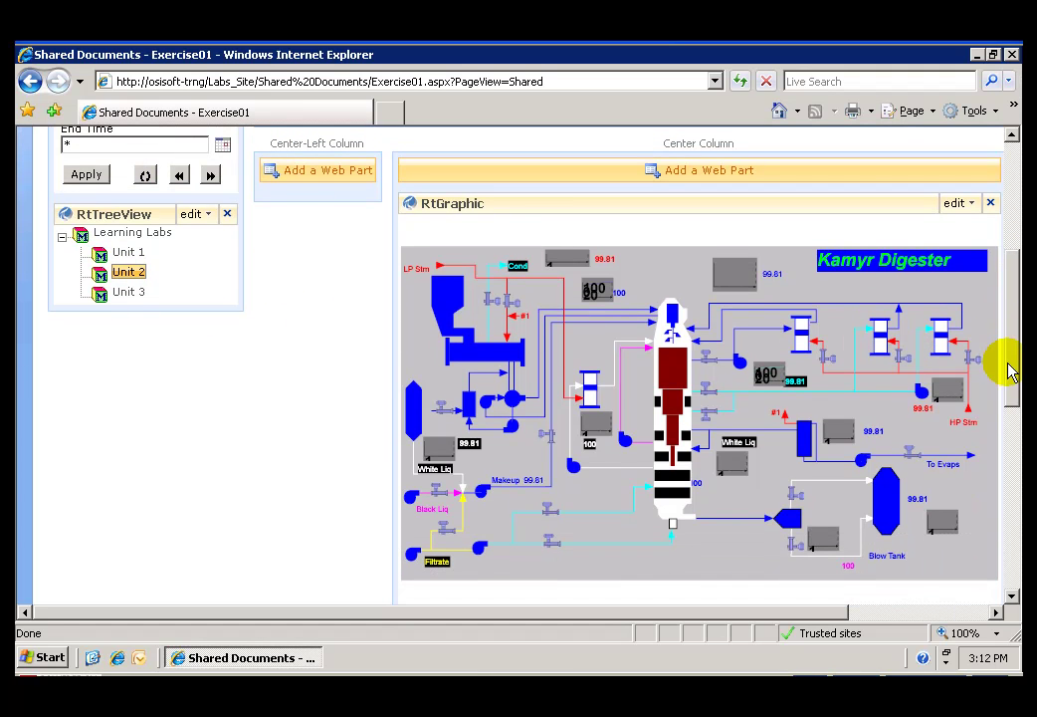
pyautogui.scroll(-2, 1008, 369)
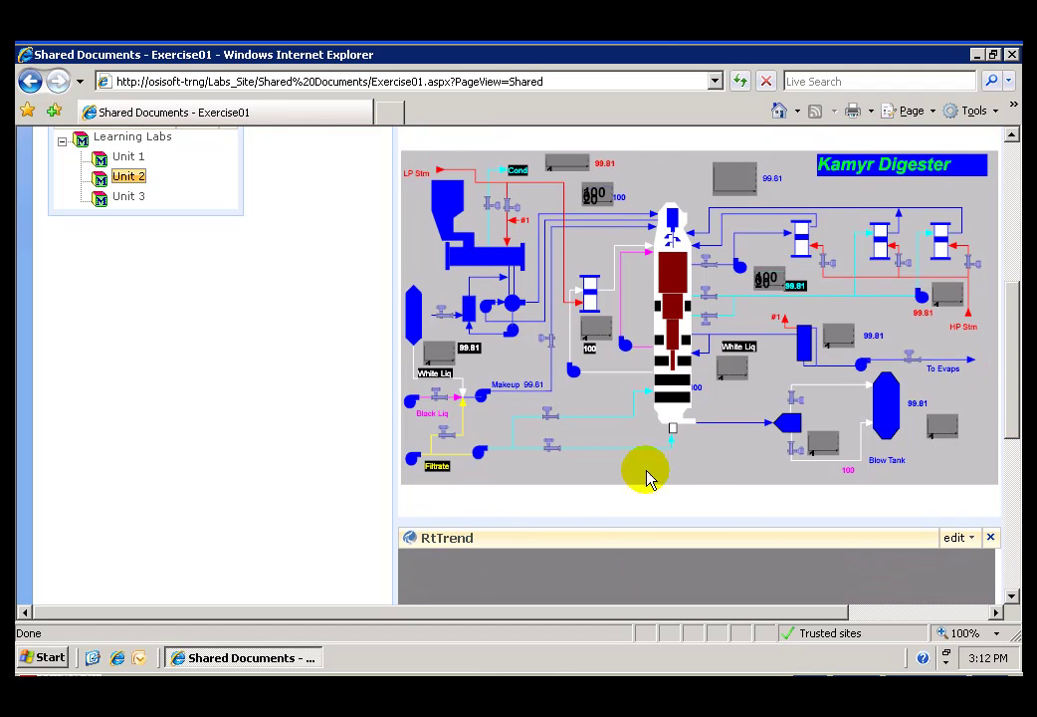
pyautogui.scroll(2, 1013, 418)
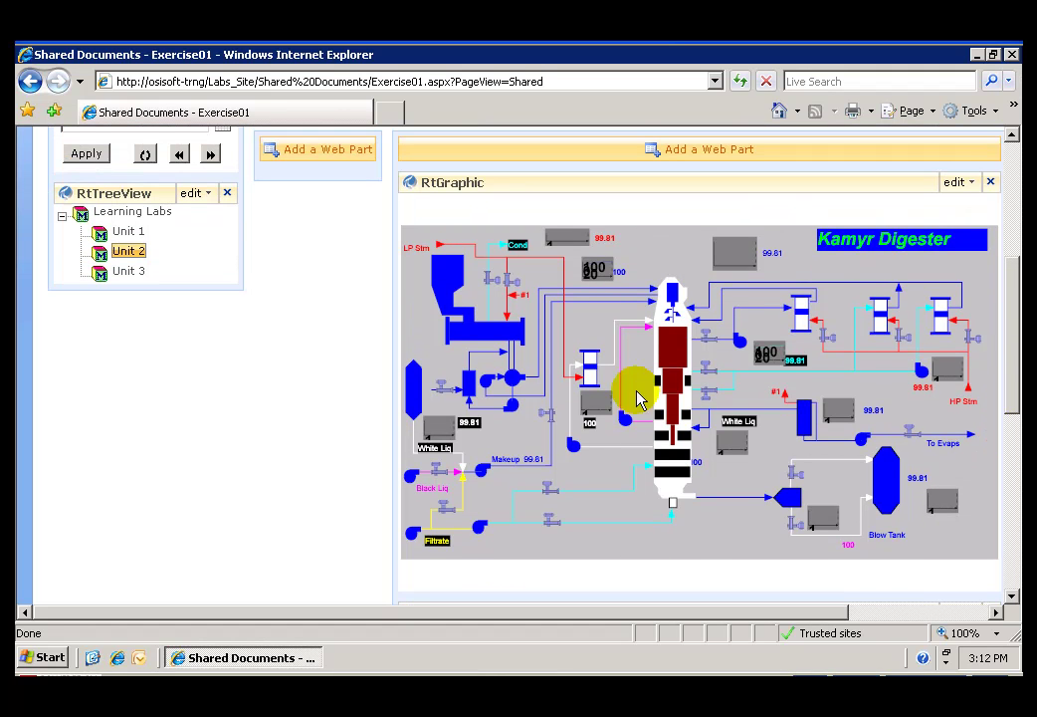
# Connect the RtTreeView web part so that it provides parameters to RtTrend
pyautogui.click(206, 201)
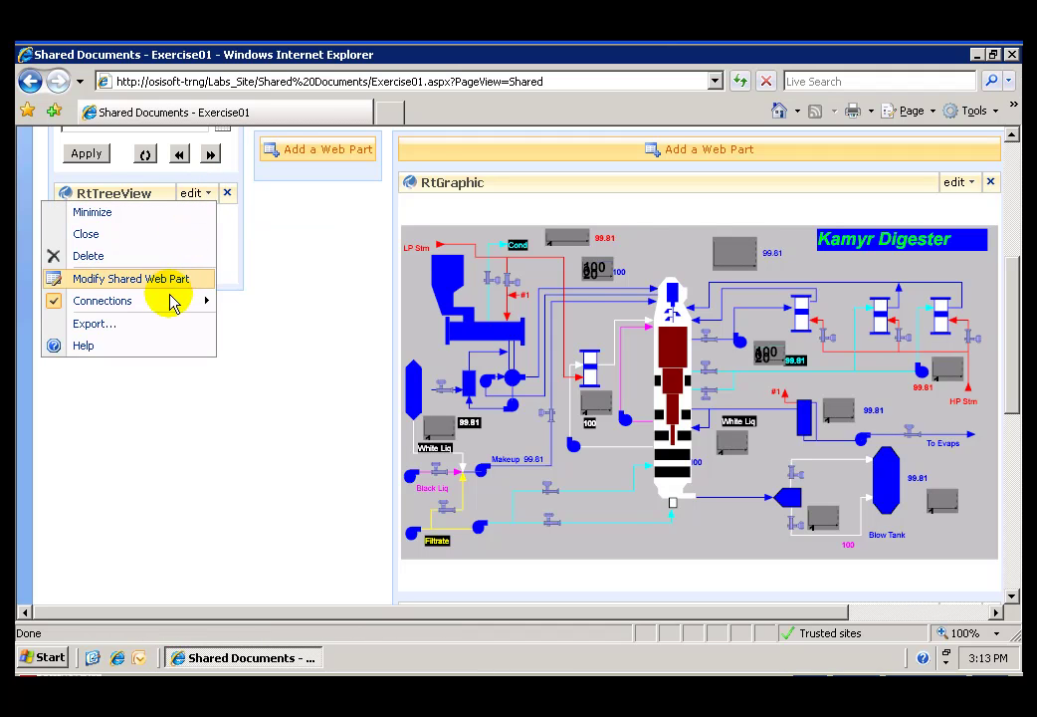
pyautogui.moveTo(171, 299)
pyautogui.moveTo(259, 322)
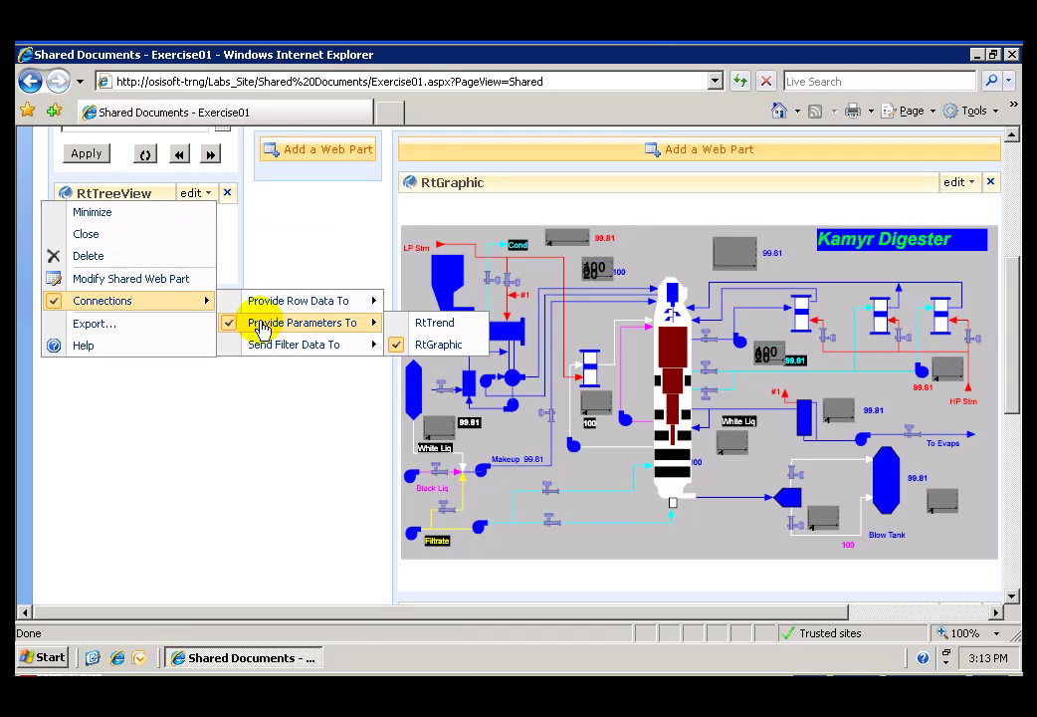
pyautogui.click(434, 323)
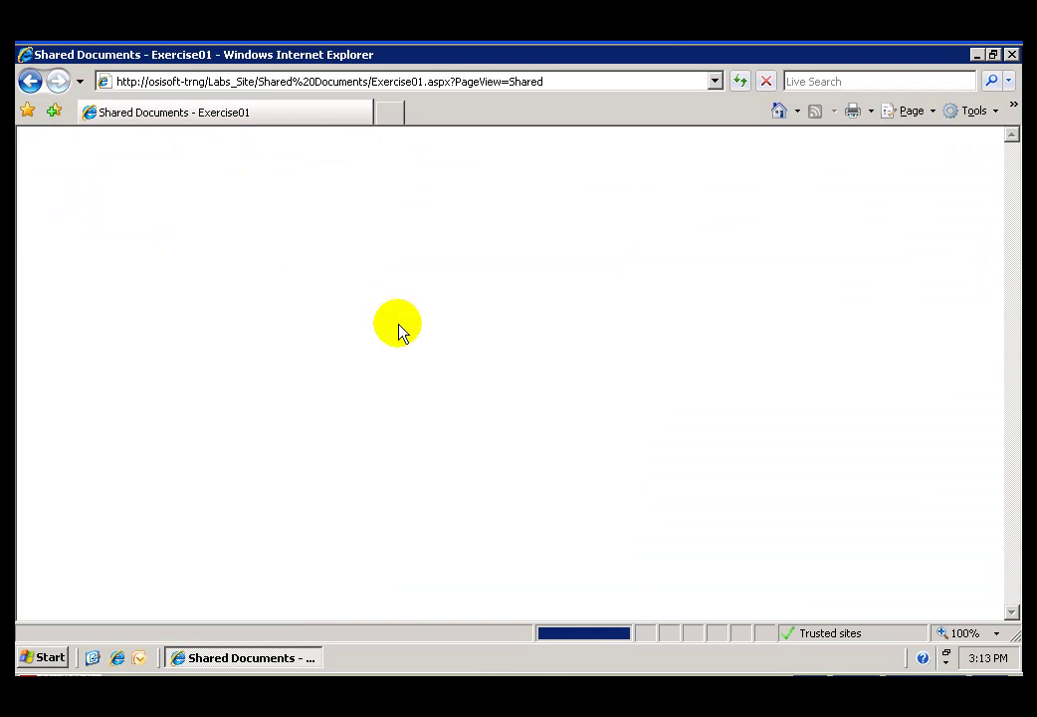
pyautogui.moveTo(1013, 295); pyautogui.dragTo(989, 481)
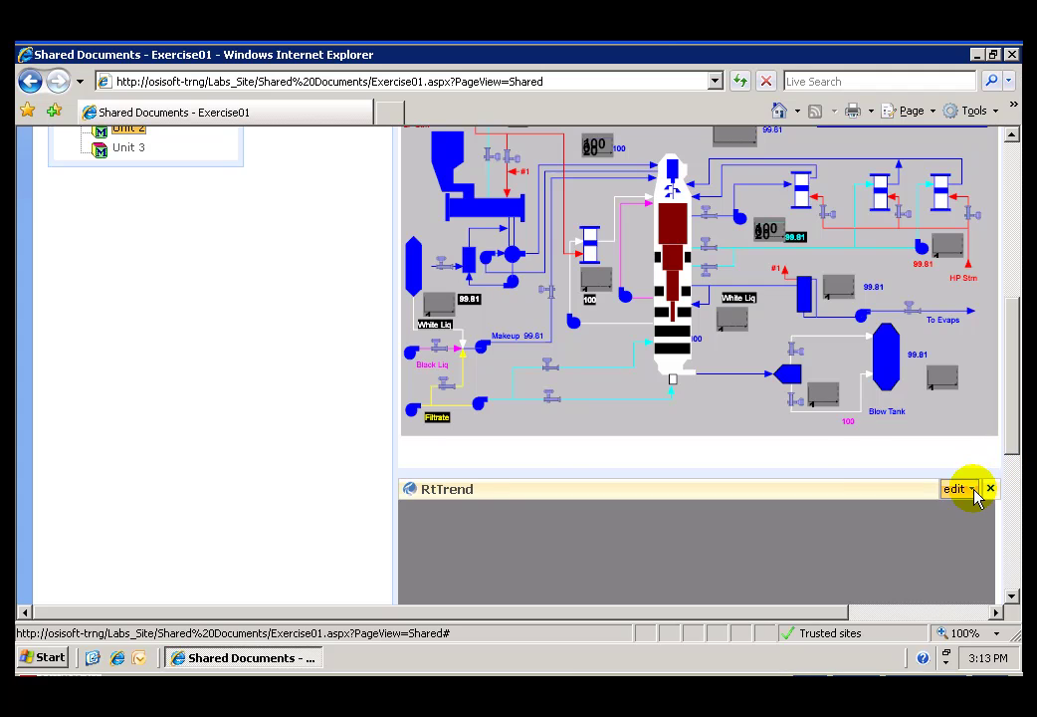
# Modify the shared RtTrend web part to take its selected data from RtTreeView's Alias01 (String) field, and save the settings
pyautogui.click(972, 487)
pyautogui.moveTo(975, 492)
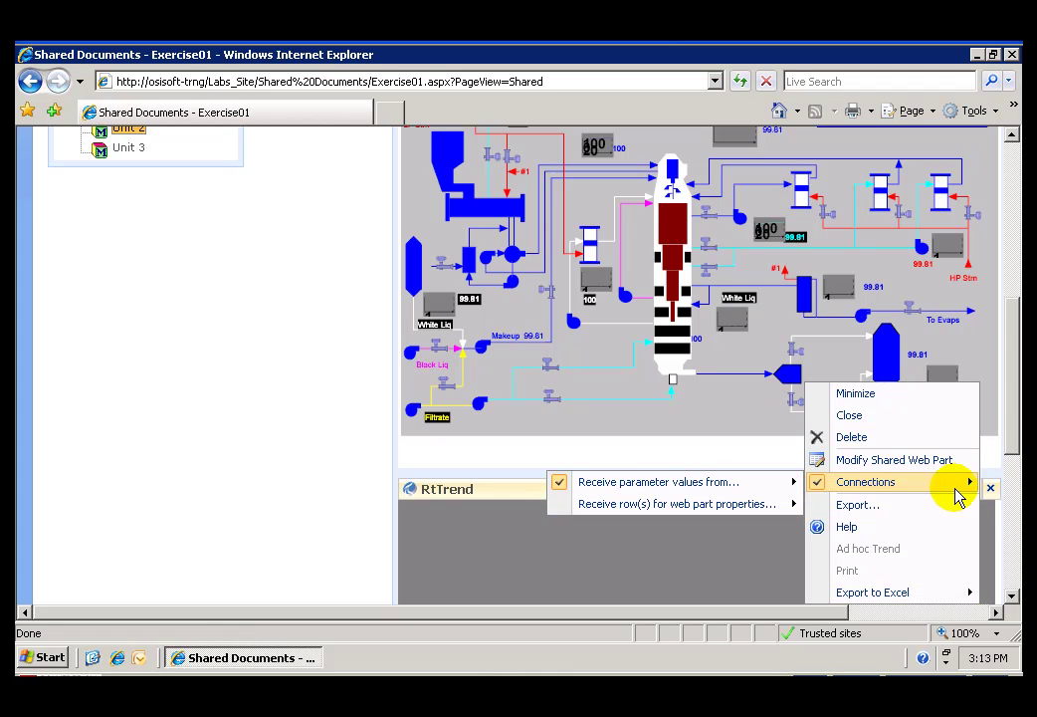
pyautogui.click(937, 466)
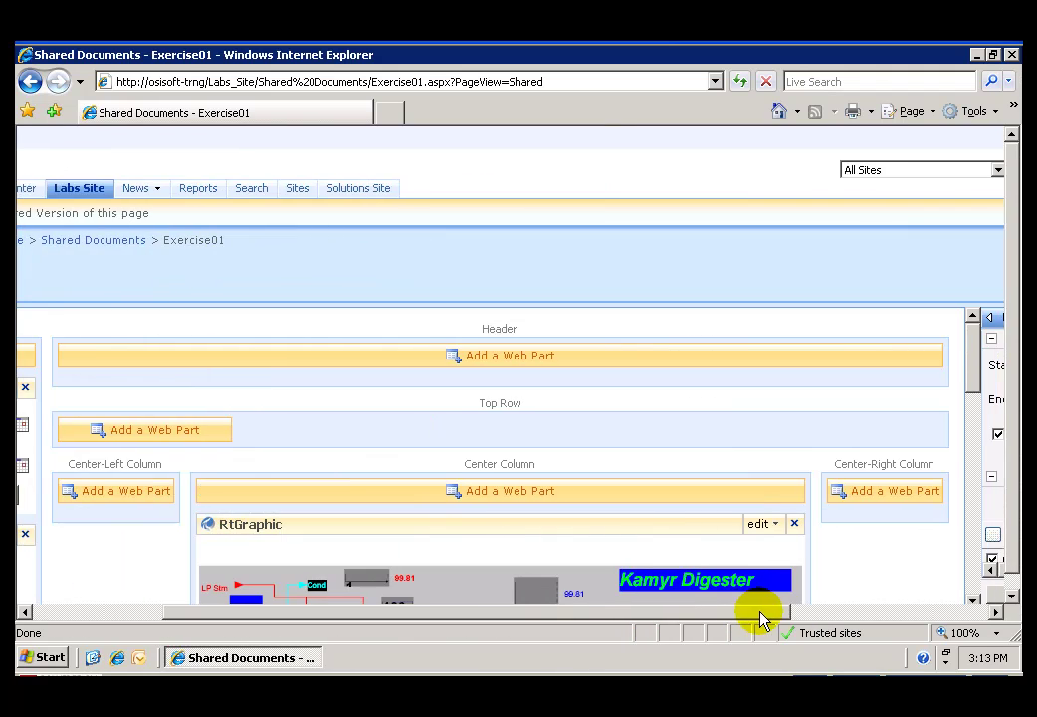
pyautogui.moveTo(760, 611); pyautogui.dragTo(966, 612)
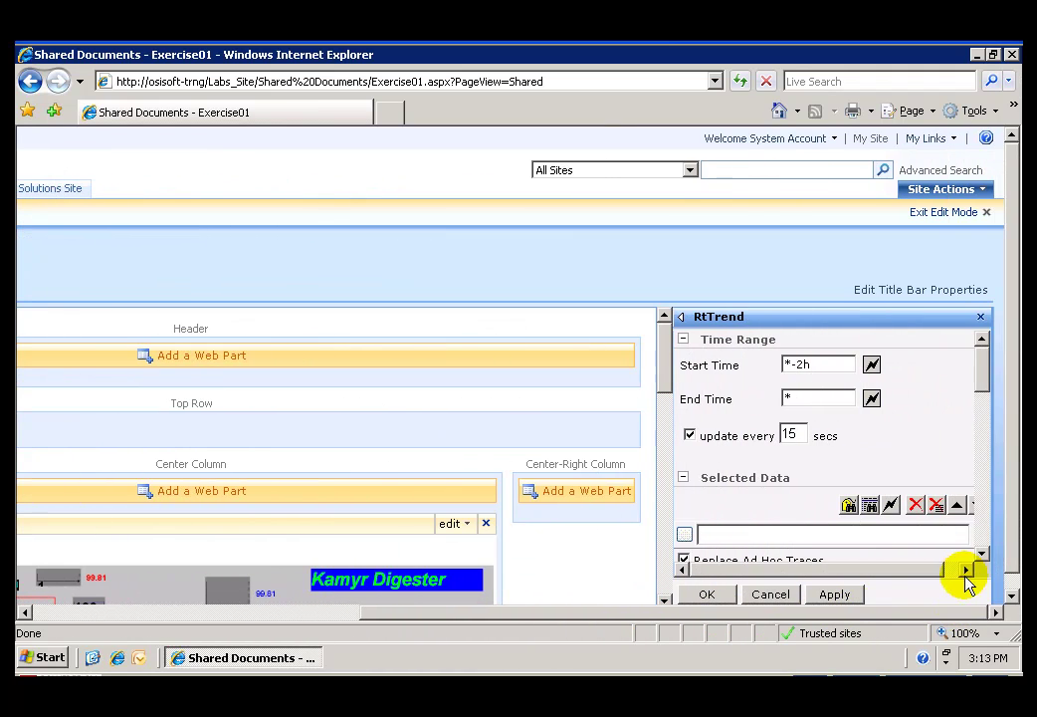
pyautogui.moveTo(926, 571); pyautogui.dragTo(951, 574)
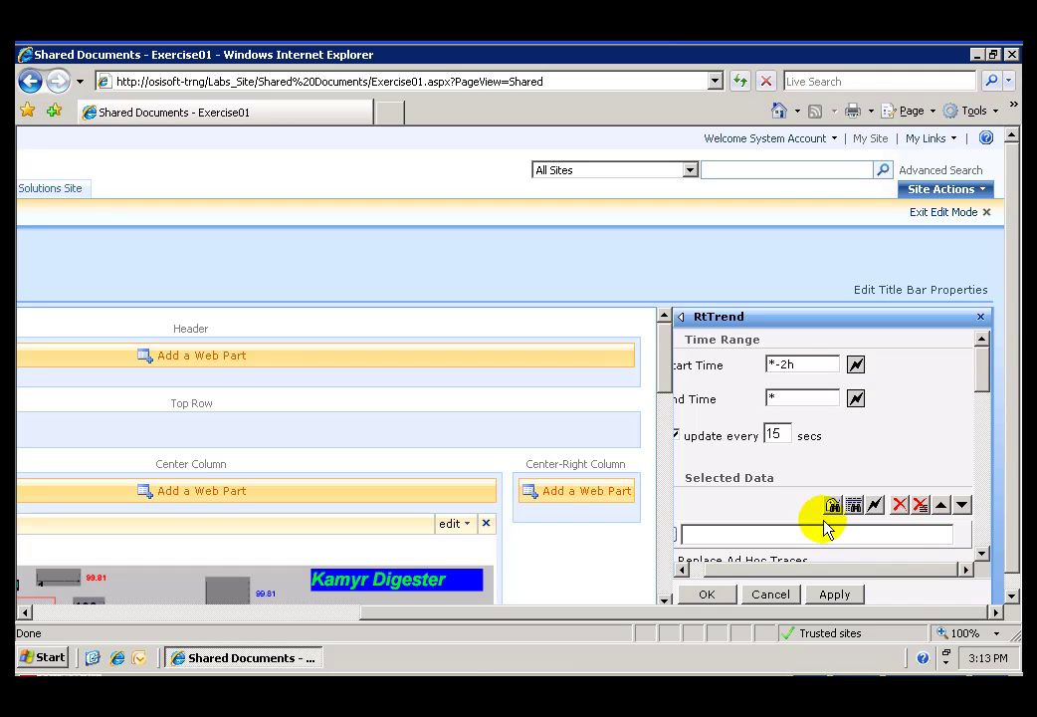
pyautogui.moveTo(760, 572); pyautogui.dragTo(735, 571)
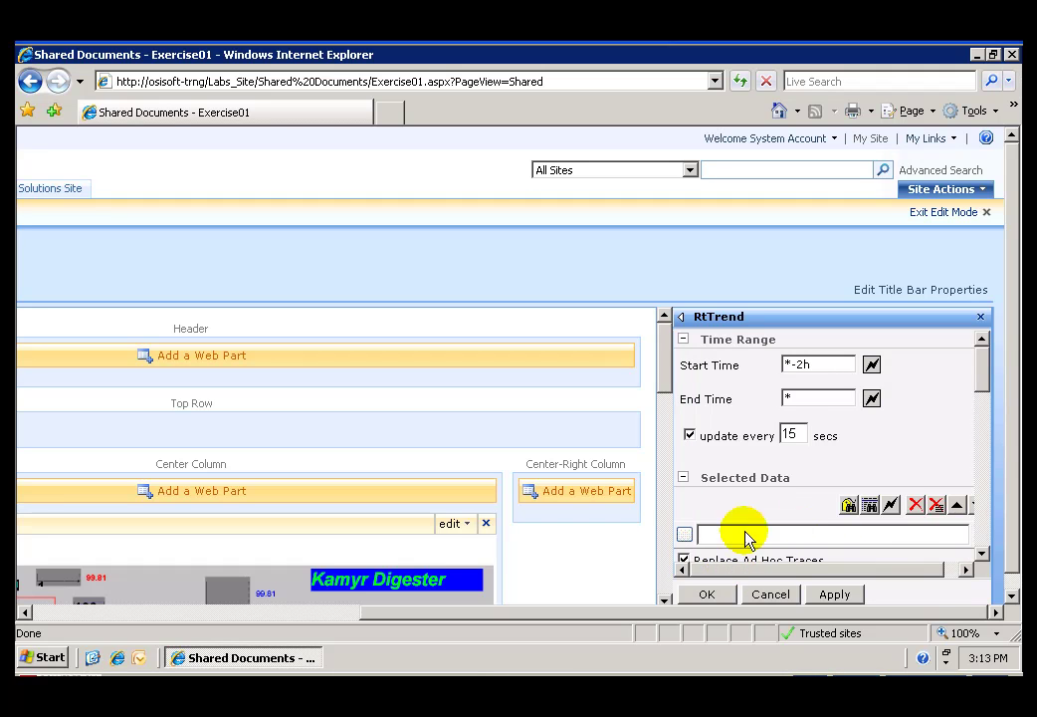
pyautogui.click(891, 505)
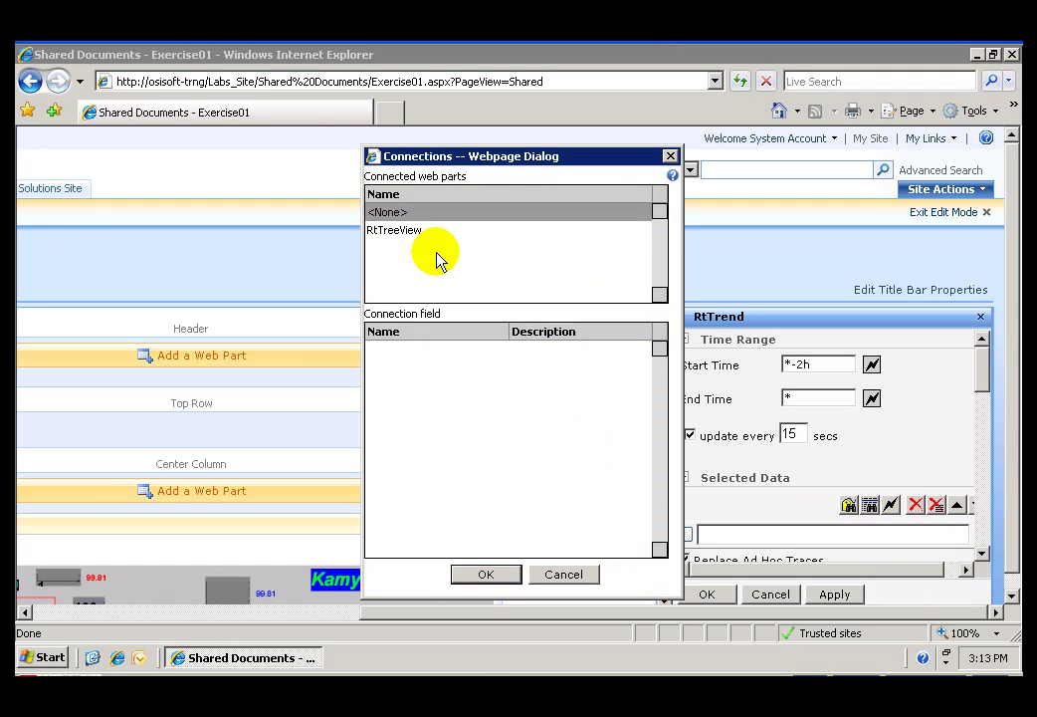
pyautogui.click(406, 233)
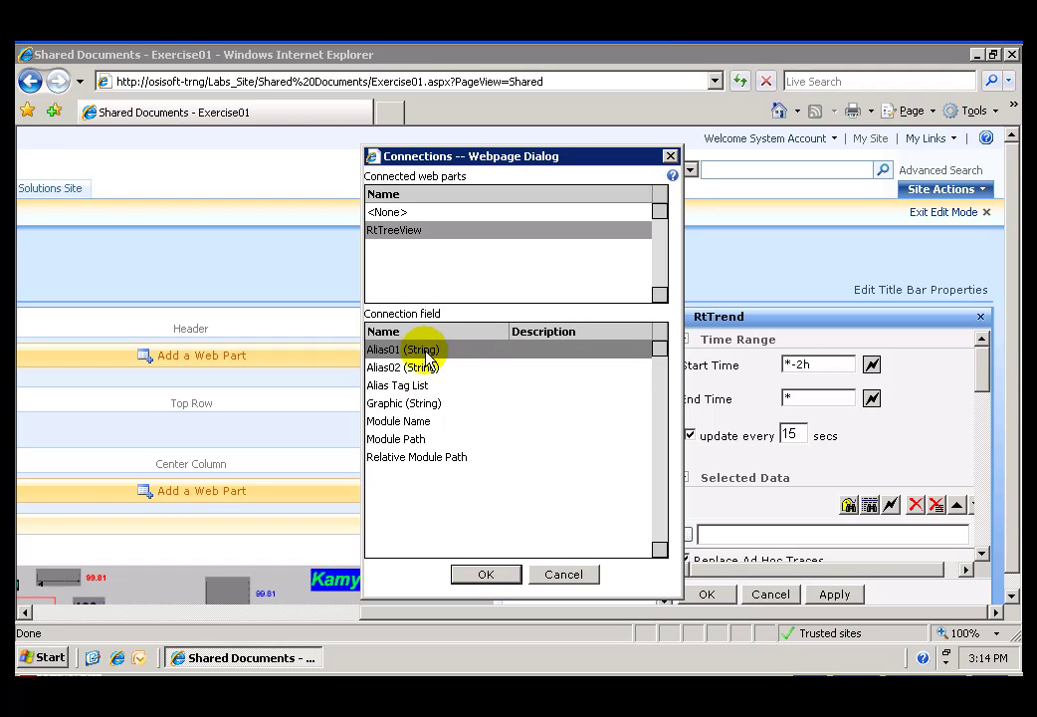
pyautogui.click(486, 575)
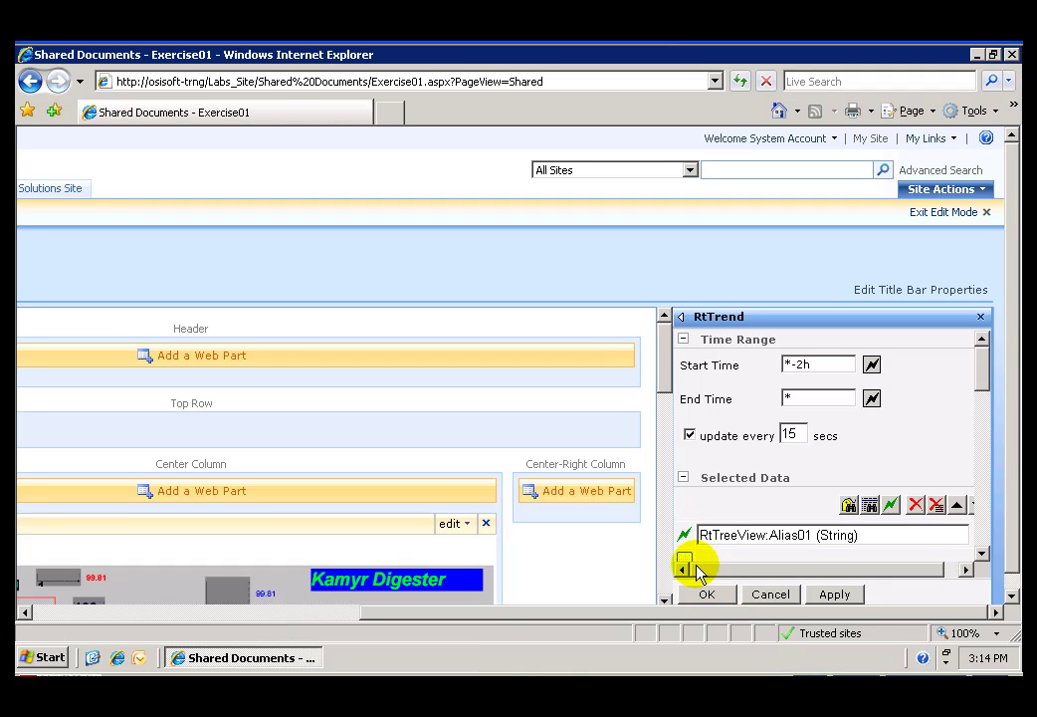
pyautogui.click(704, 602)
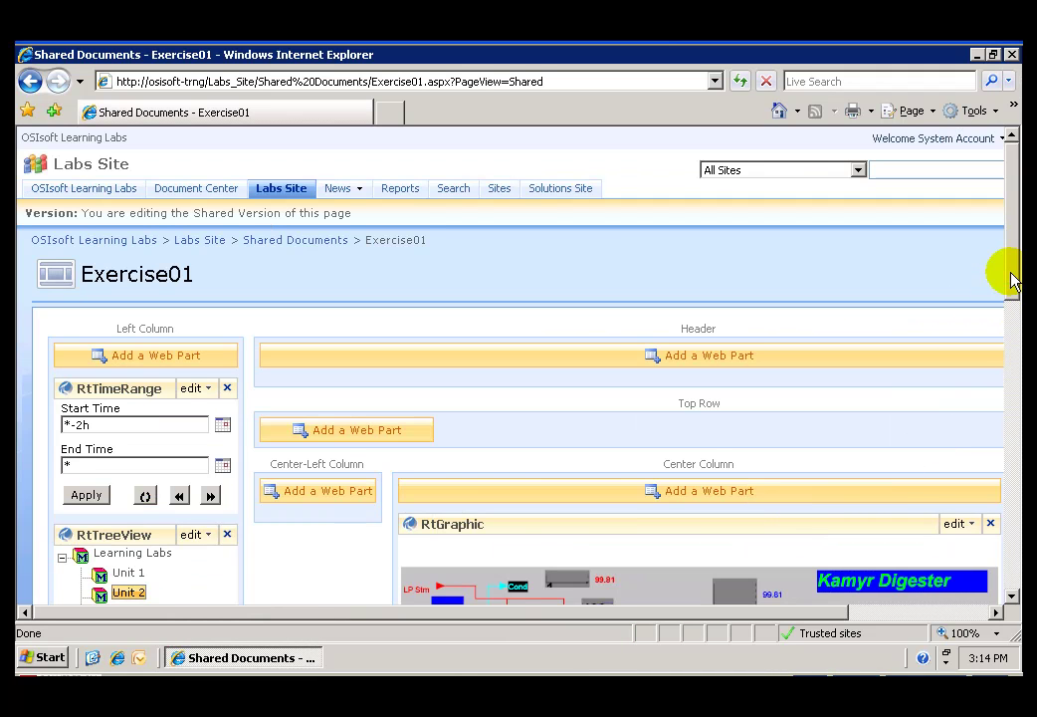
# Select Unit 3 in the RtTreeView and check what RtGraphic and RtTrend display for it
pyautogui.moveTo(1011, 264); pyautogui.dragTo(1009, 337)
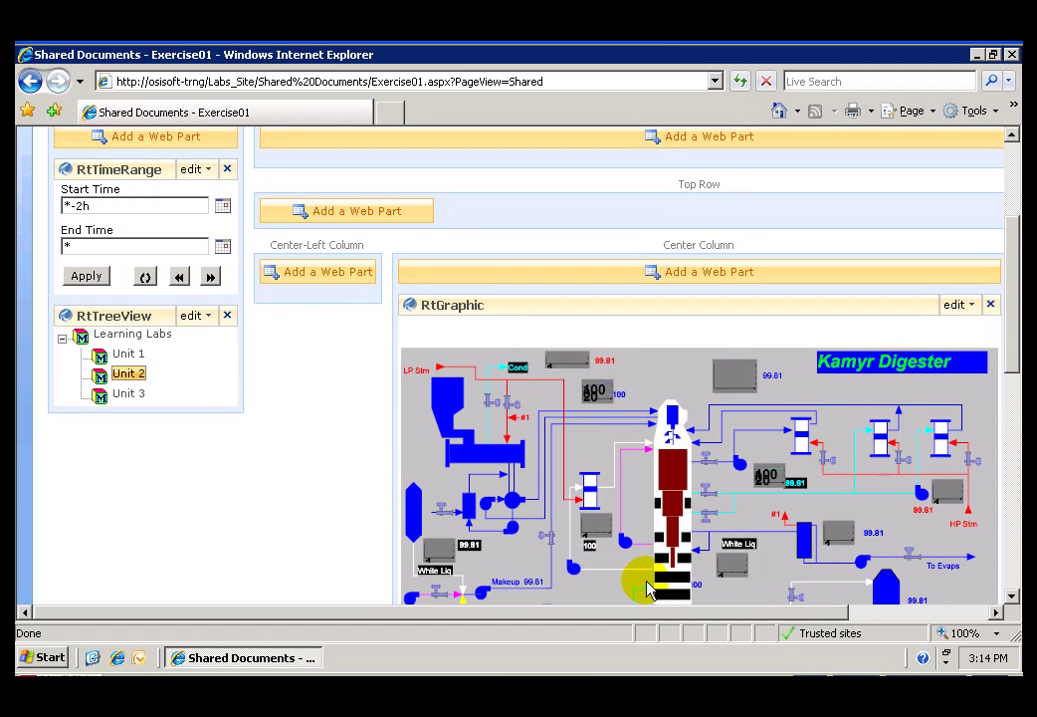
pyautogui.click(133, 396)
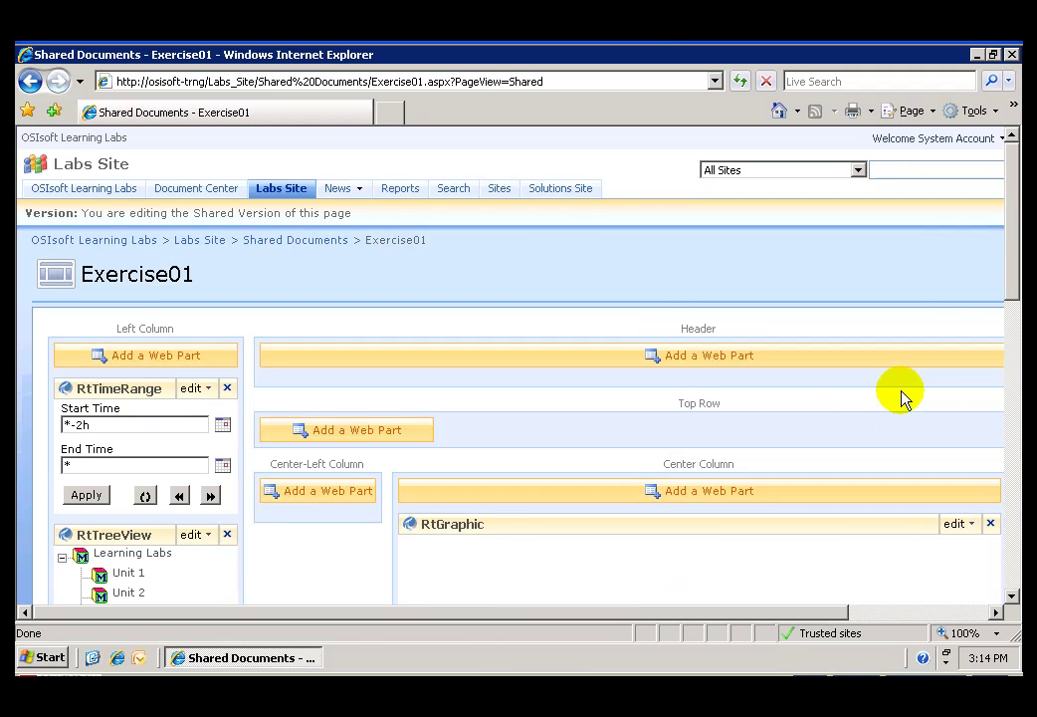
pyautogui.moveTo(1013, 342)
pyautogui.mouseDown()
pyautogui.moveTo(1011, 485)
pyautogui.moveTo(1013, 348)
pyautogui.mouseUp()
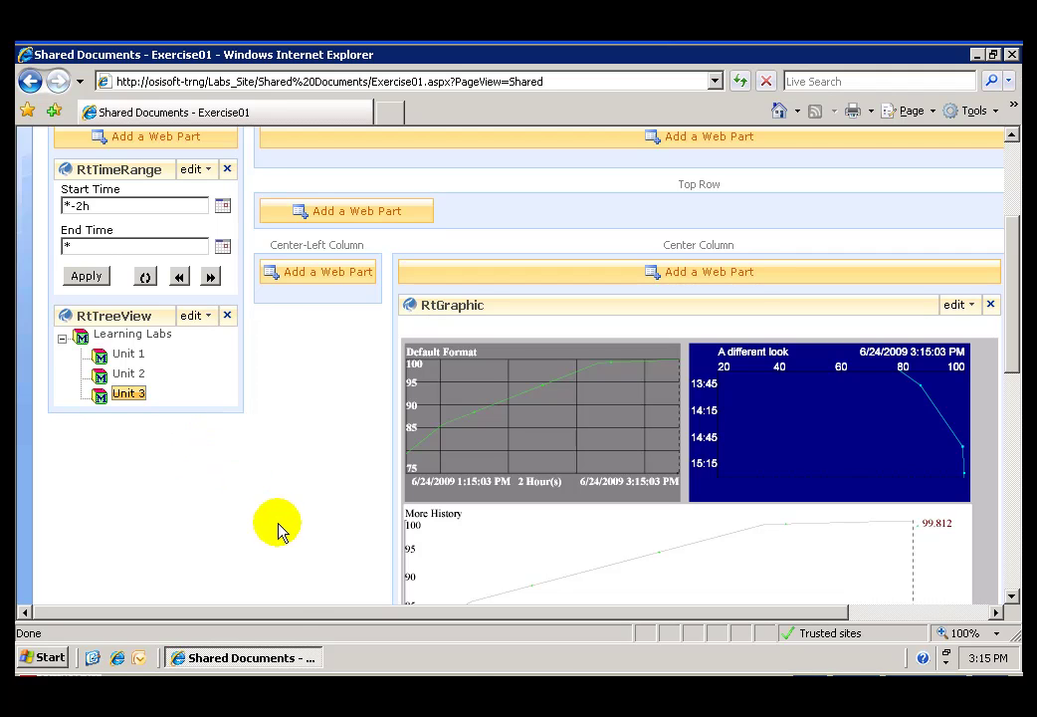
# Exit edit mode on the Exercise01 page
pyautogui.moveTo(770, 613); pyautogui.dragTo(938, 587)
pyautogui.moveTo(1011, 330); pyautogui.dragTo(1011, 266)
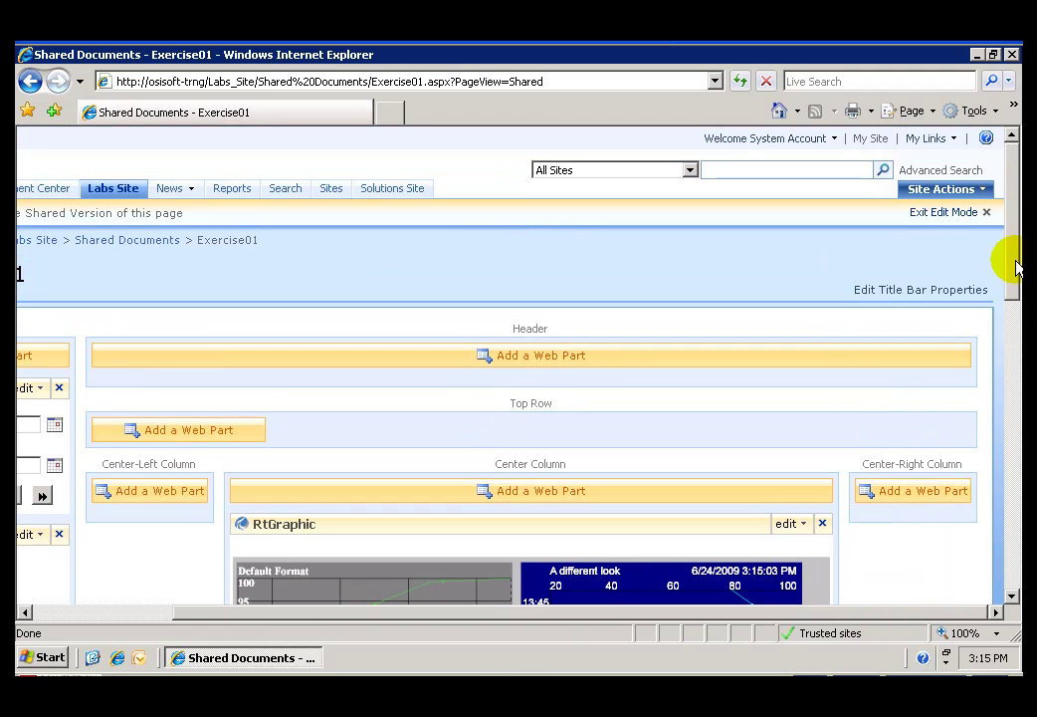
pyautogui.click(943, 215)
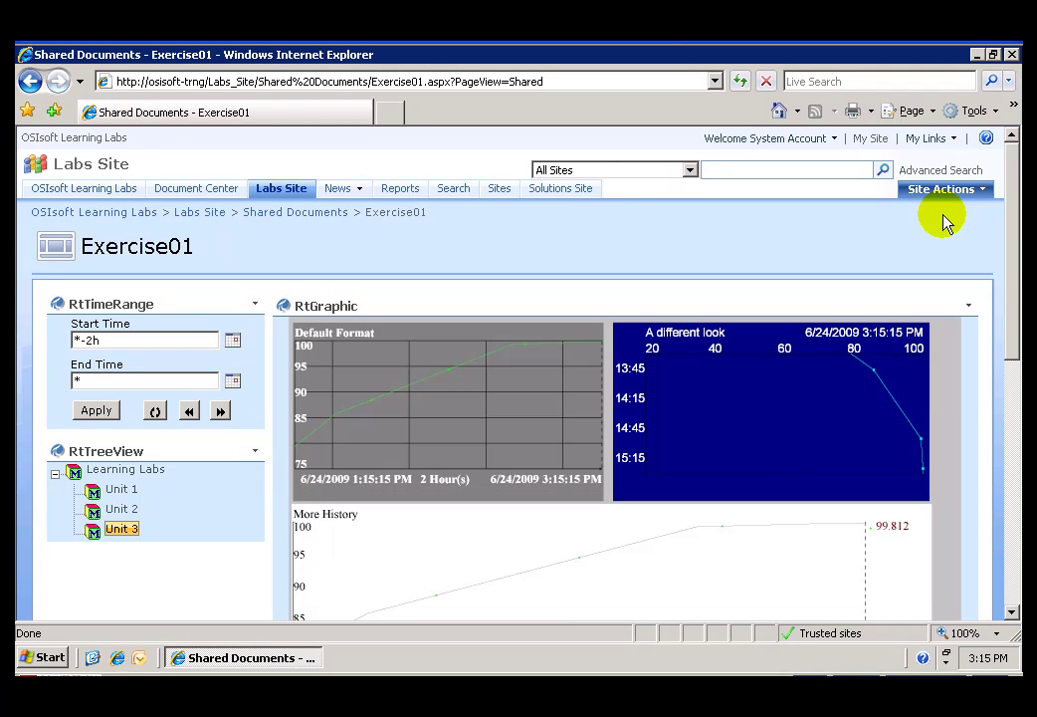
# Select Unit 1, Unit 2 and Unit 3 one after another in the RtTreeView and check the graphic for each
pyautogui.moveTo(1015, 267)
pyautogui.mouseDown()
pyautogui.moveTo(1016, 343)
pyautogui.moveTo(1008, 255)
pyautogui.mouseUp()
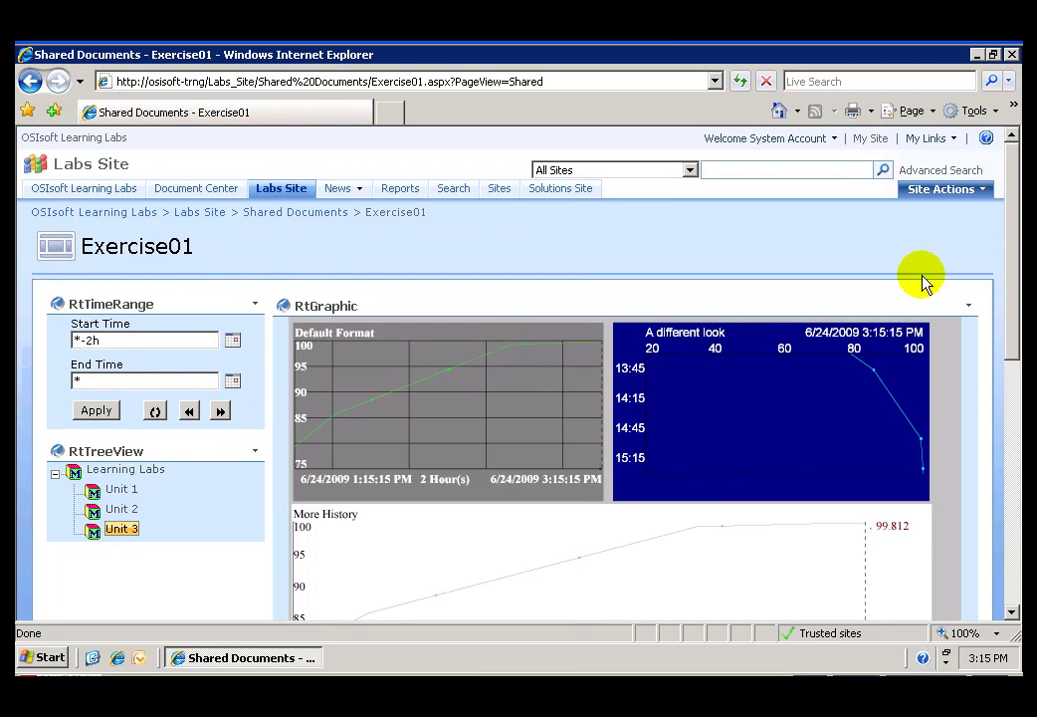
pyautogui.click(121, 490)
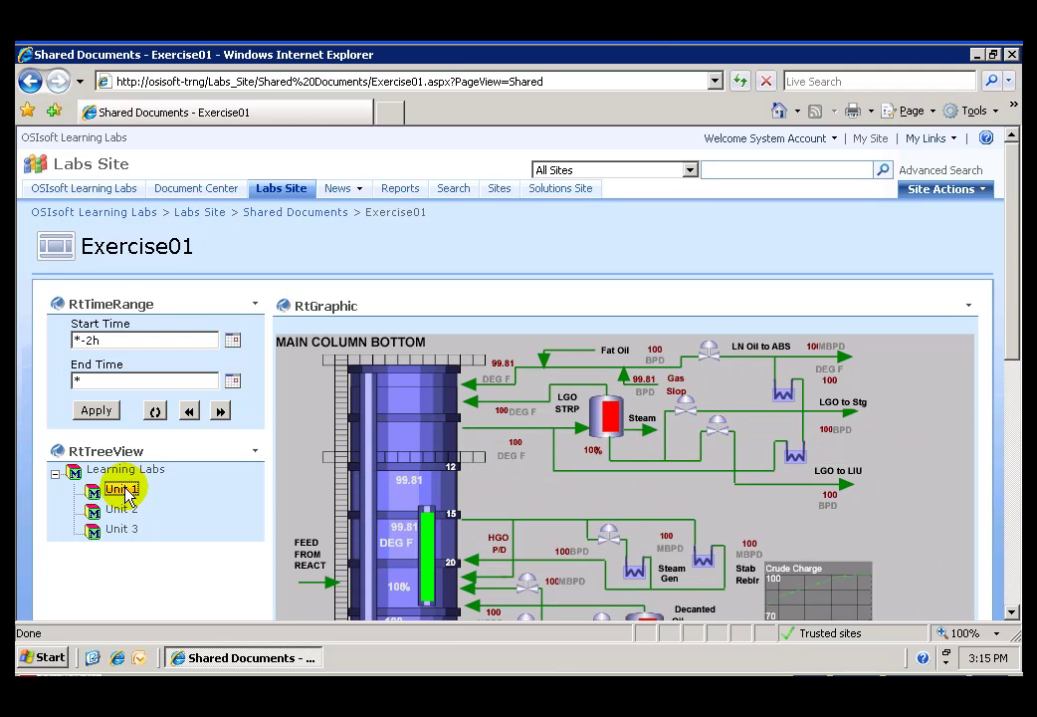
pyautogui.moveTo(1013, 347); pyautogui.dragTo(1012, 409)
pyautogui.click(126, 376)
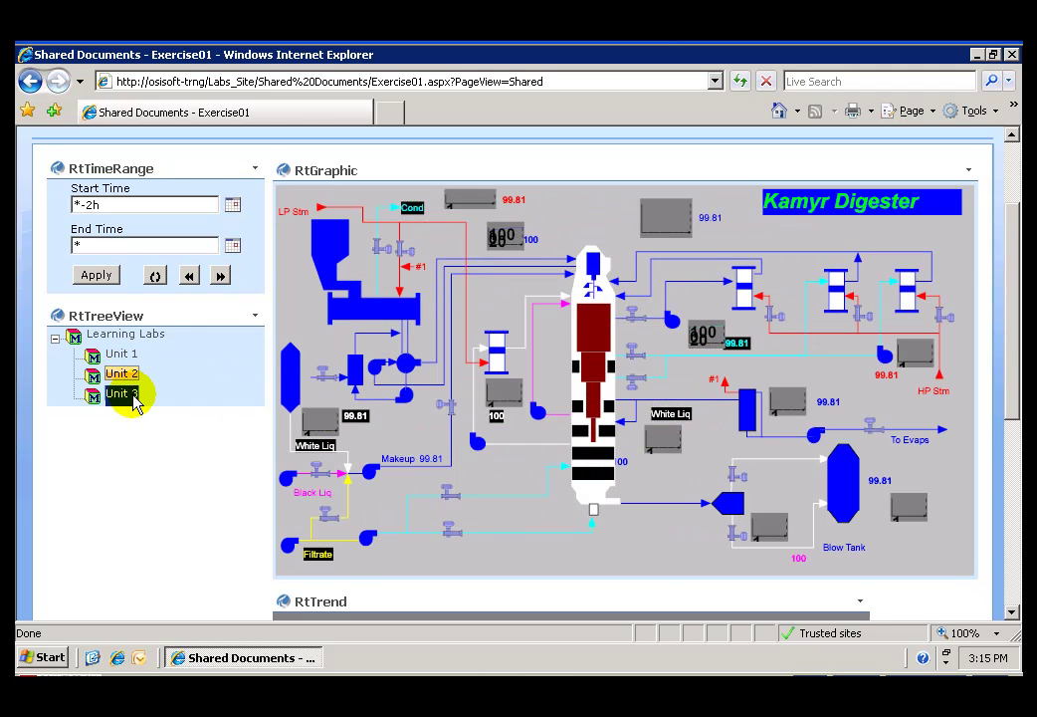
pyautogui.click(132, 396)
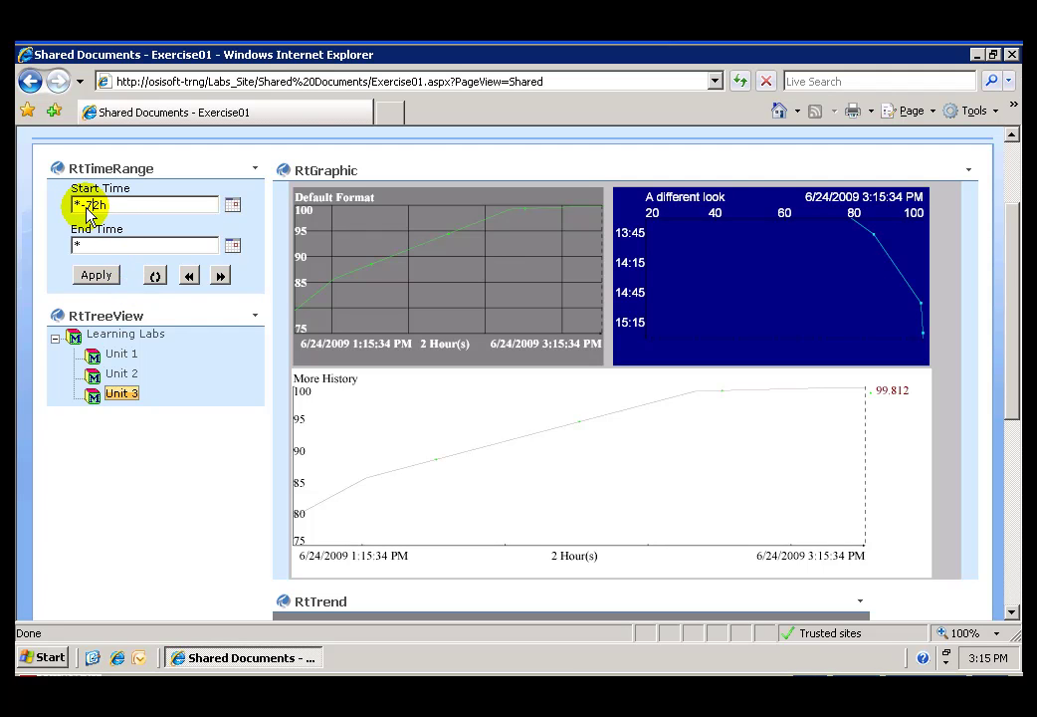
# Apply a start time of *-72h in RtTimeRange and check the plots in RtGraphic and RtTrend
pyautogui.click(100, 275)
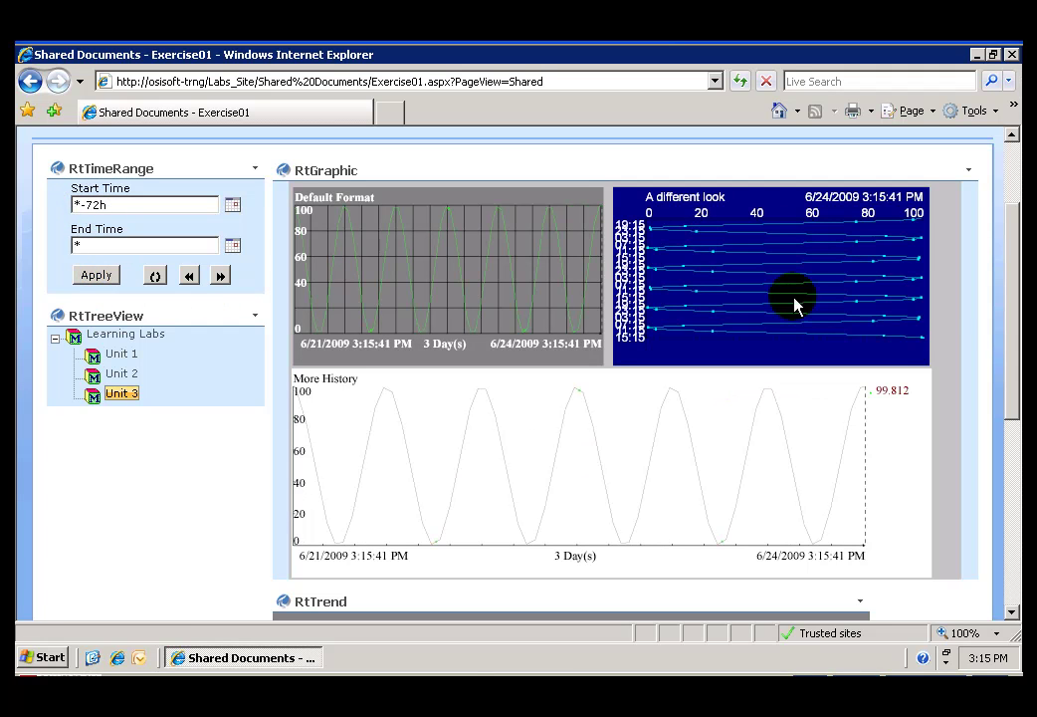
pyautogui.moveTo(1013, 308)
pyautogui.mouseDown()
pyautogui.moveTo(1014, 393)
pyautogui.moveTo(1011, 306)
pyautogui.mouseUp()
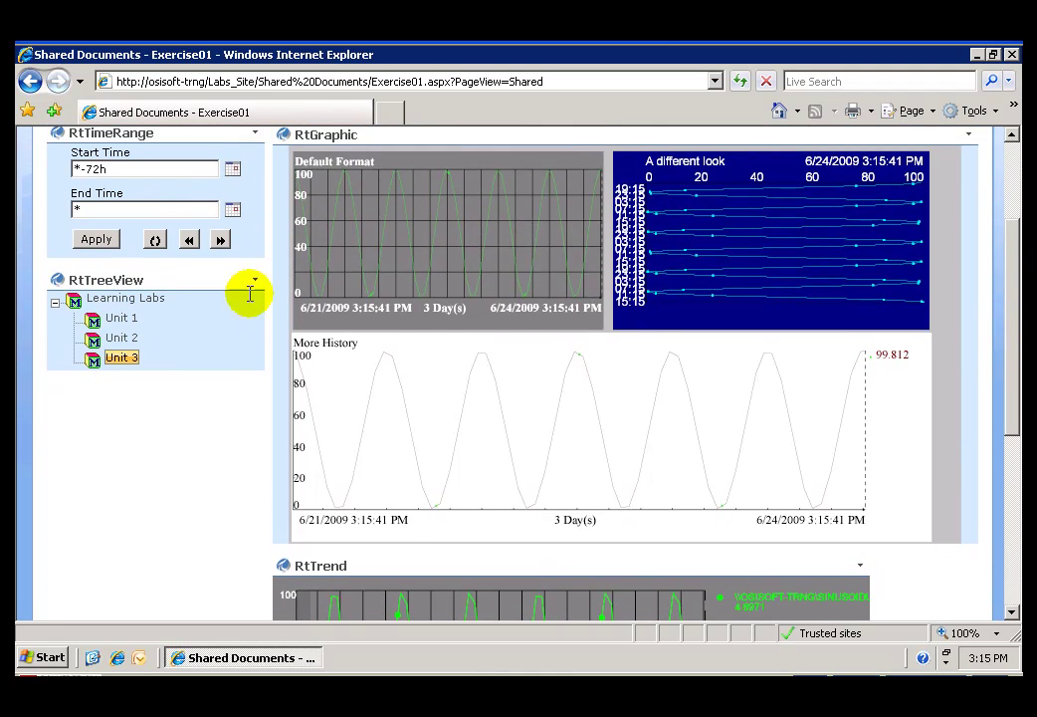
# Reset RtTimeRange to its default *-2h range and scroll it backward by several two-hour periods to 6/24/2009 7:15:59 AM
pyautogui.click(155, 243)
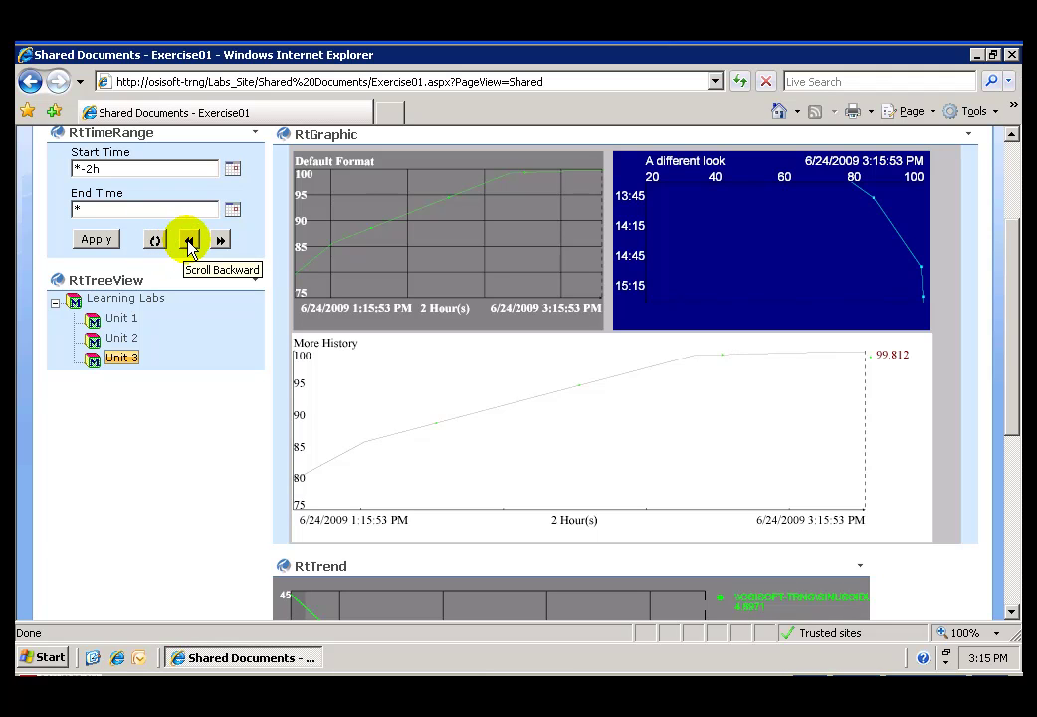
pyautogui.click(190, 241)
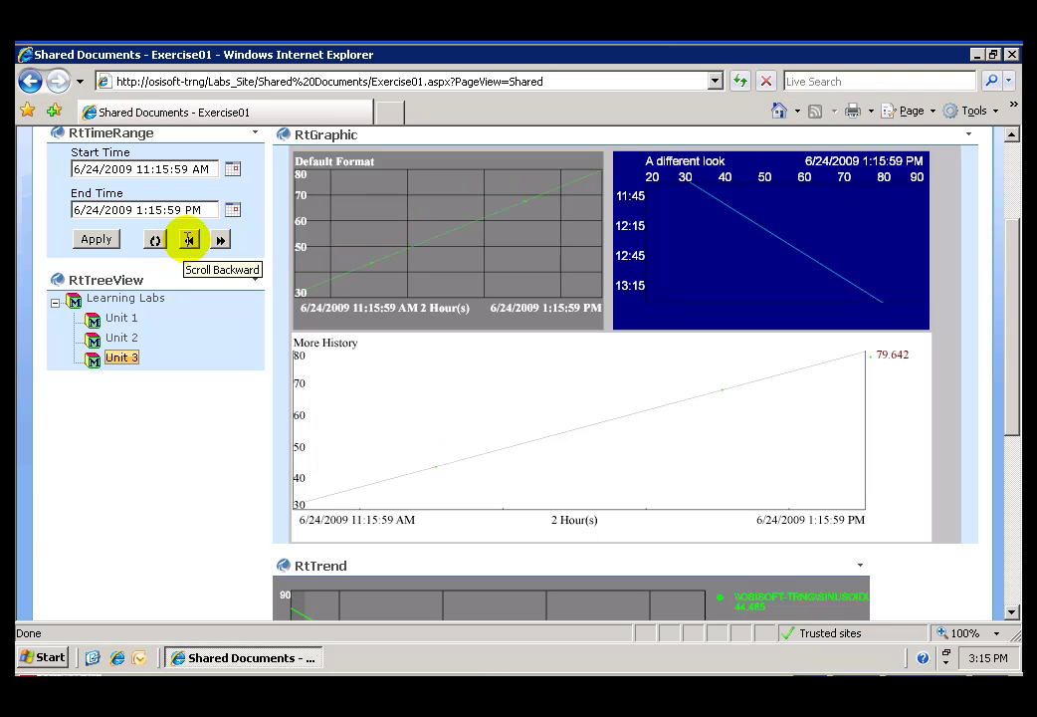
pyautogui.click(189, 241)
pyautogui.click(189, 240)
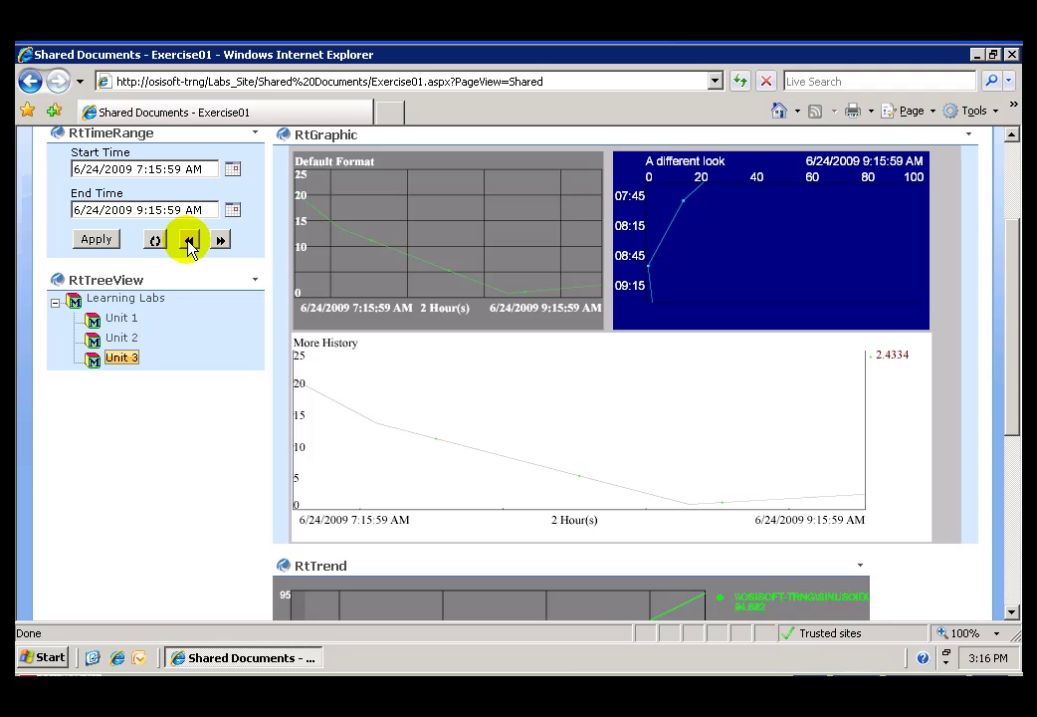
# Explore RtGraphic's Default Format plot in an ad hoc trend by zooming in, reverting and scrolling back two periods, and close it
pyautogui.click(430, 228)
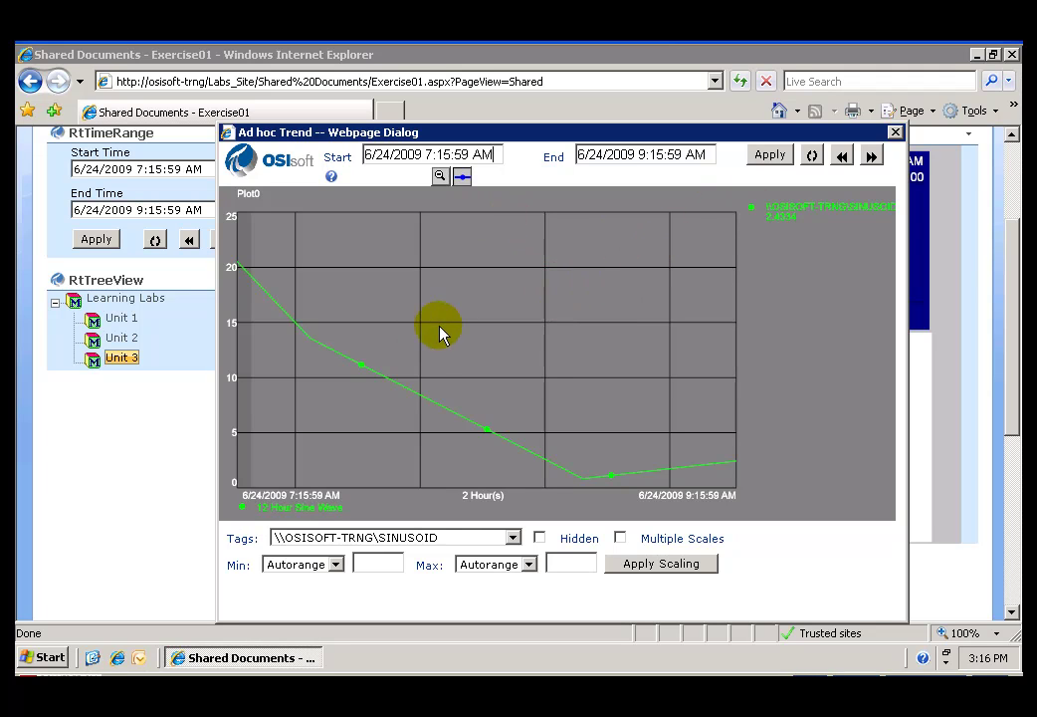
pyautogui.moveTo(471, 382); pyautogui.dragTo(299, 440)
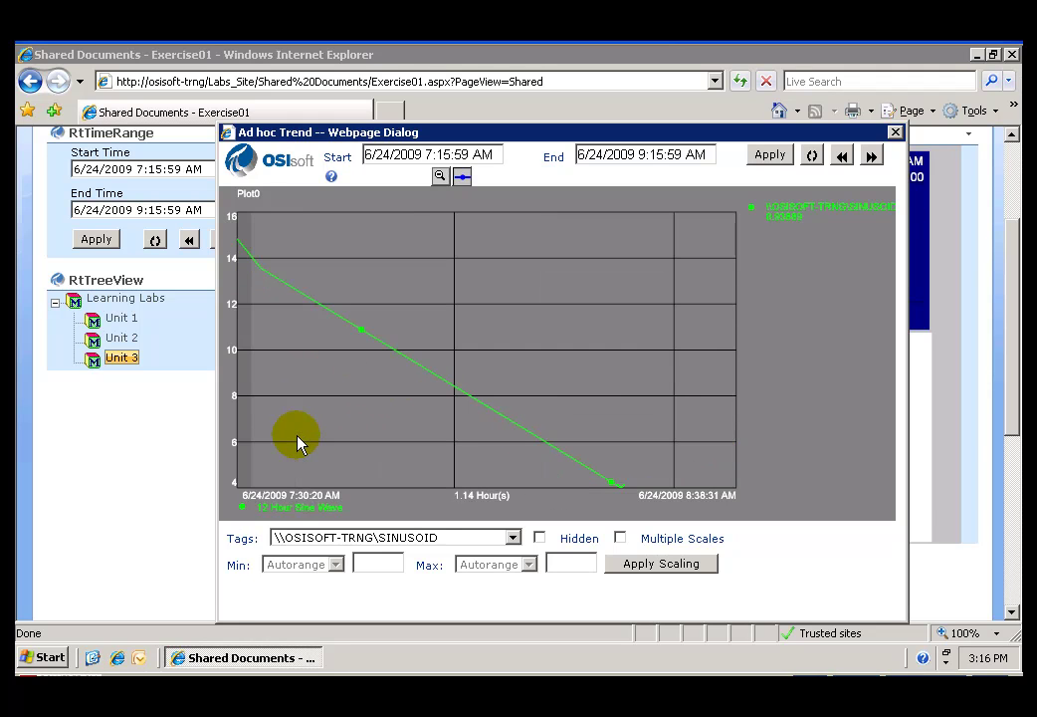
pyautogui.click(812, 155)
pyautogui.click(843, 157)
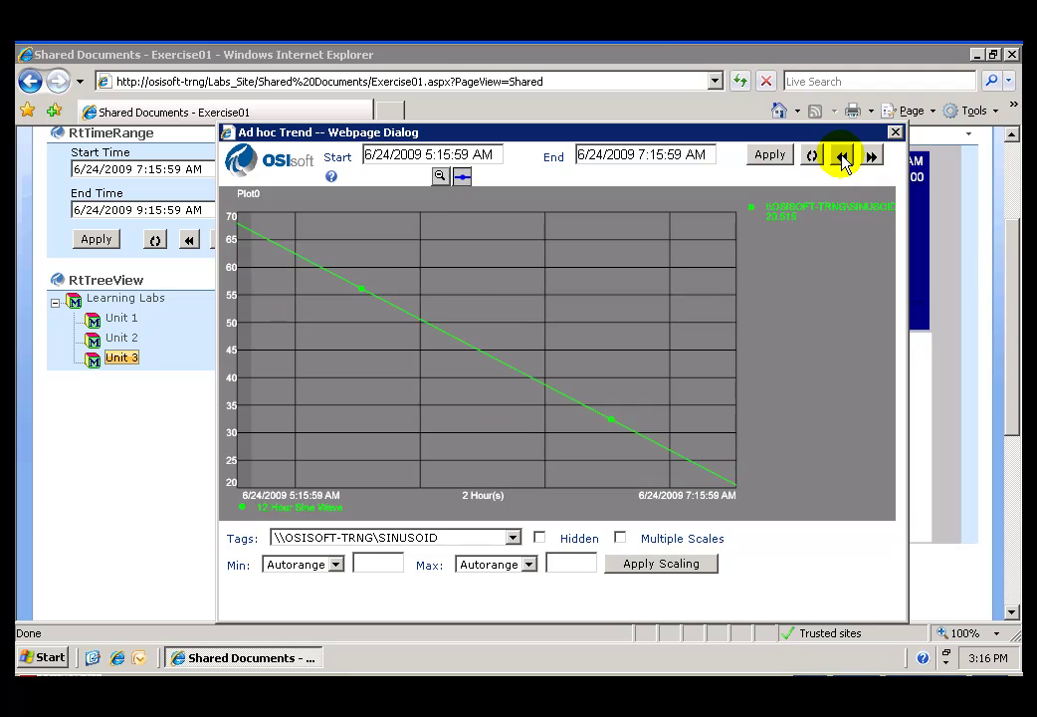
pyautogui.click(843, 157)
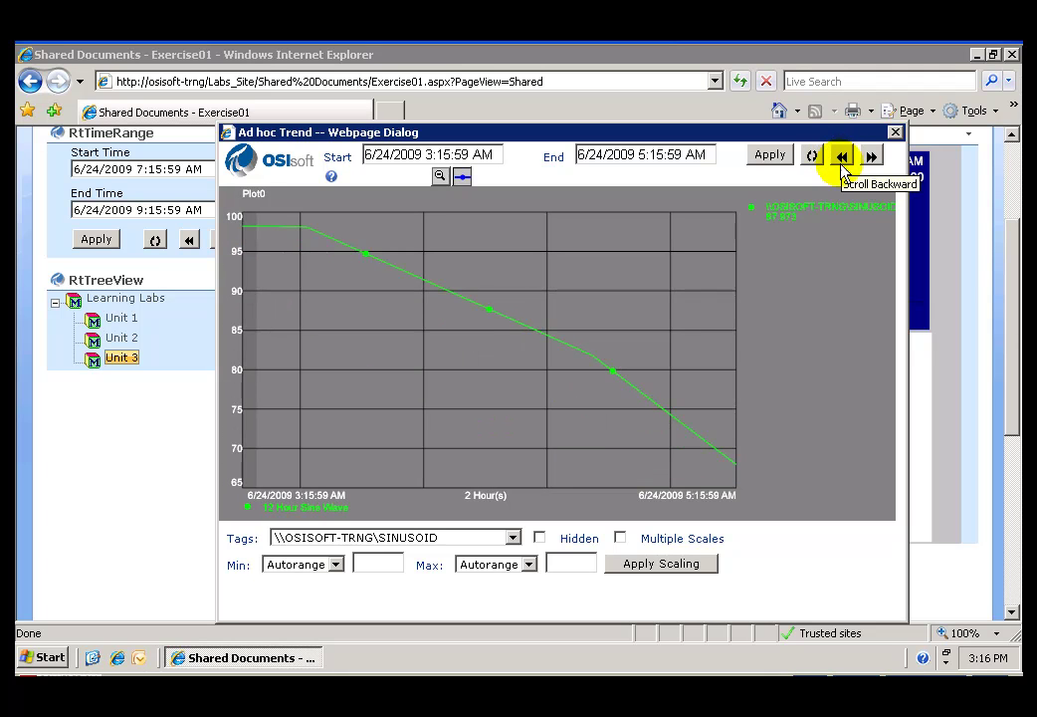
pyautogui.click(894, 132)
# View the RtTrend plot as an ad hoc trend, close it, and zoom the RtTrend plot in to a range of about 1 hour
pyautogui.moveTo(1009, 255); pyautogui.dragTo(1009, 423)
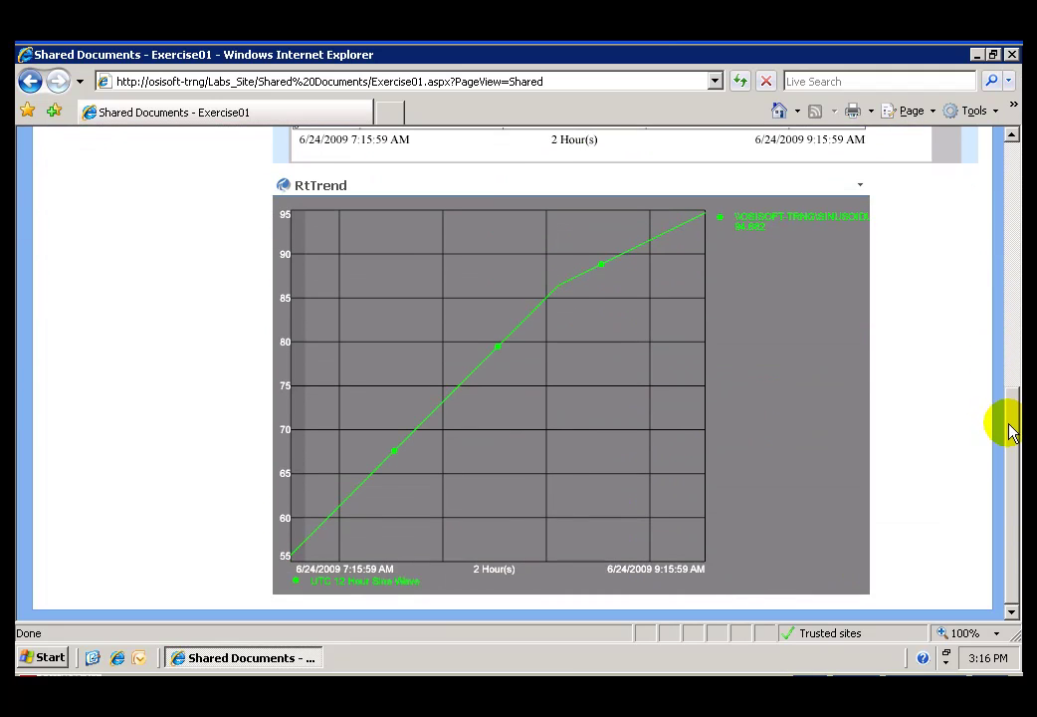
pyautogui.rightClick(449, 302)
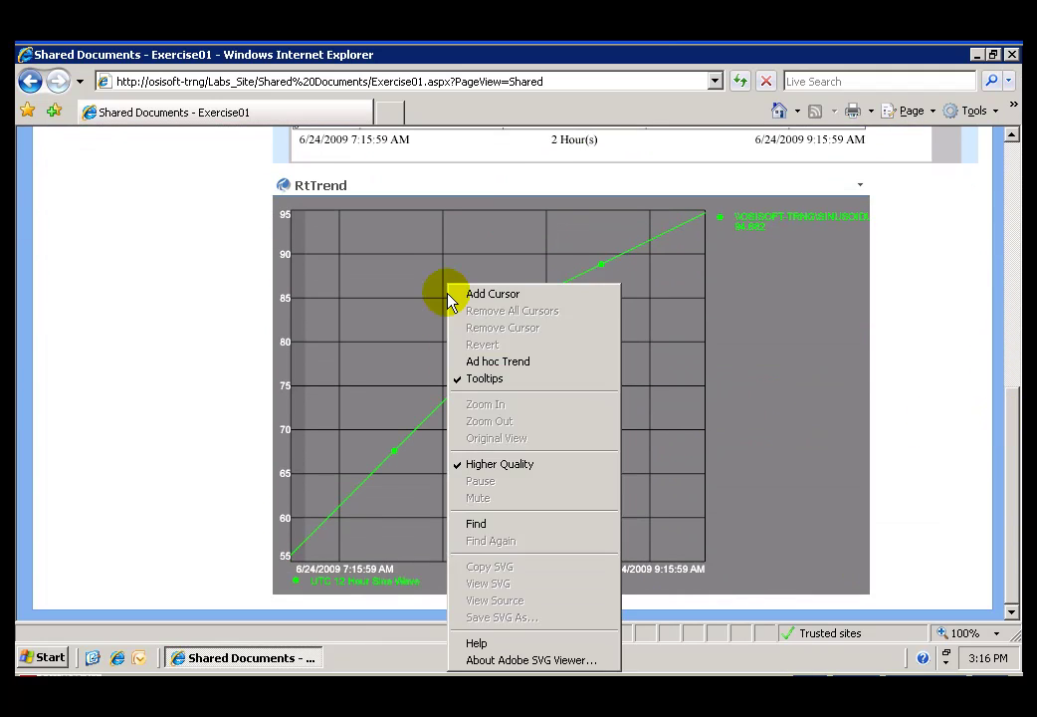
pyautogui.click(492, 361)
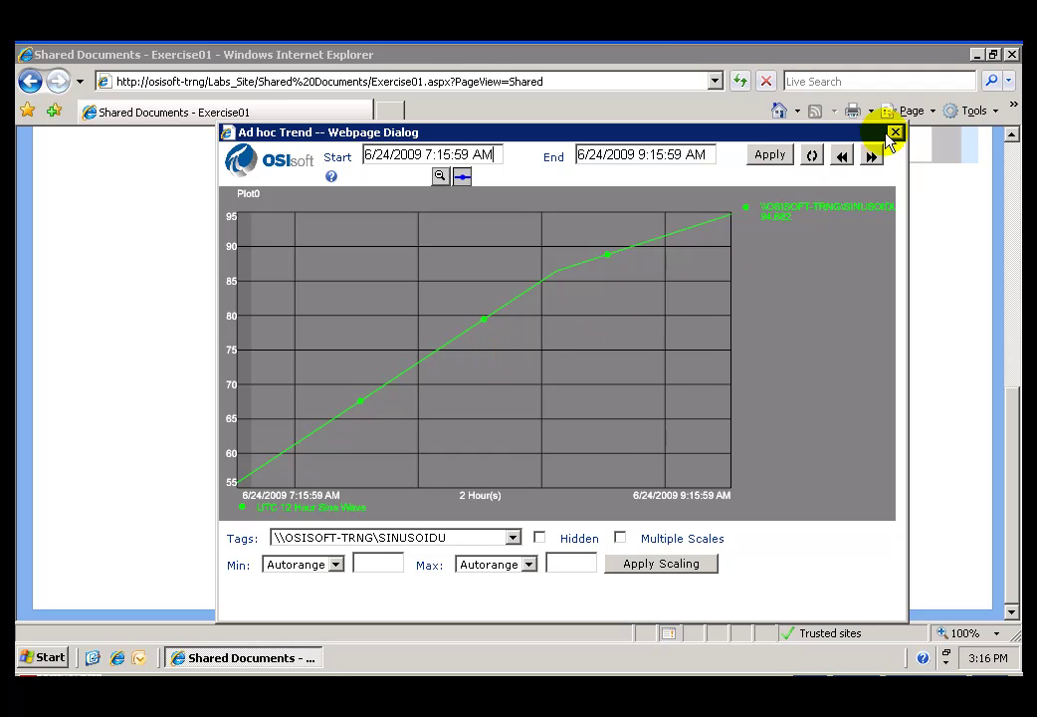
pyautogui.click(895, 134)
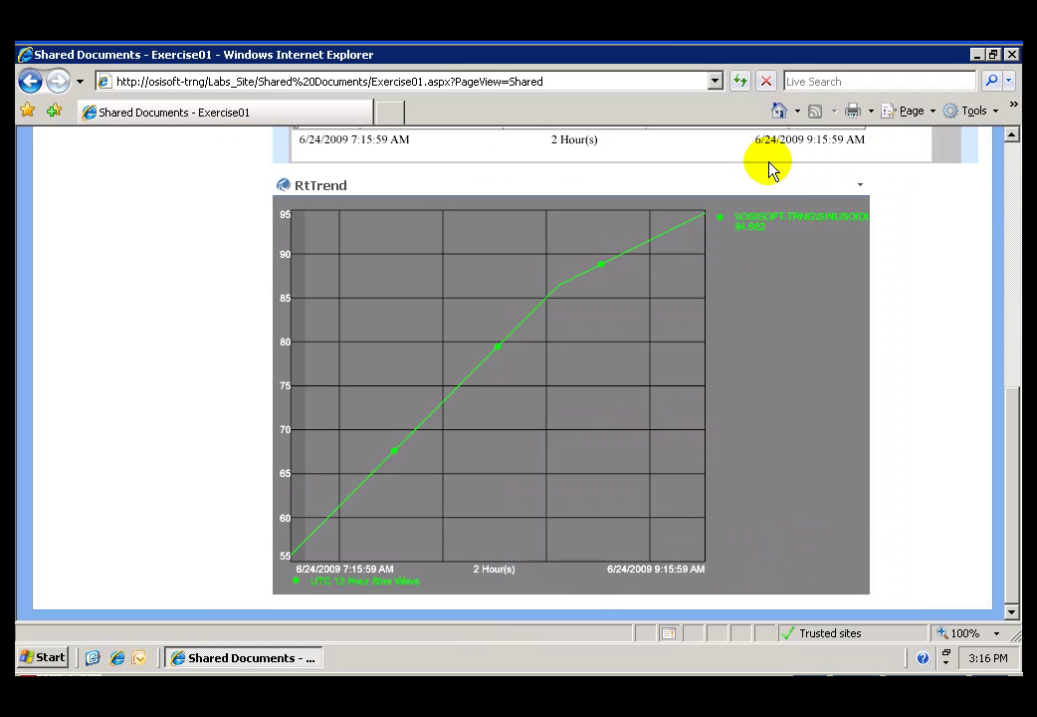
pyautogui.moveTo(432, 289); pyautogui.dragTo(643, 388)
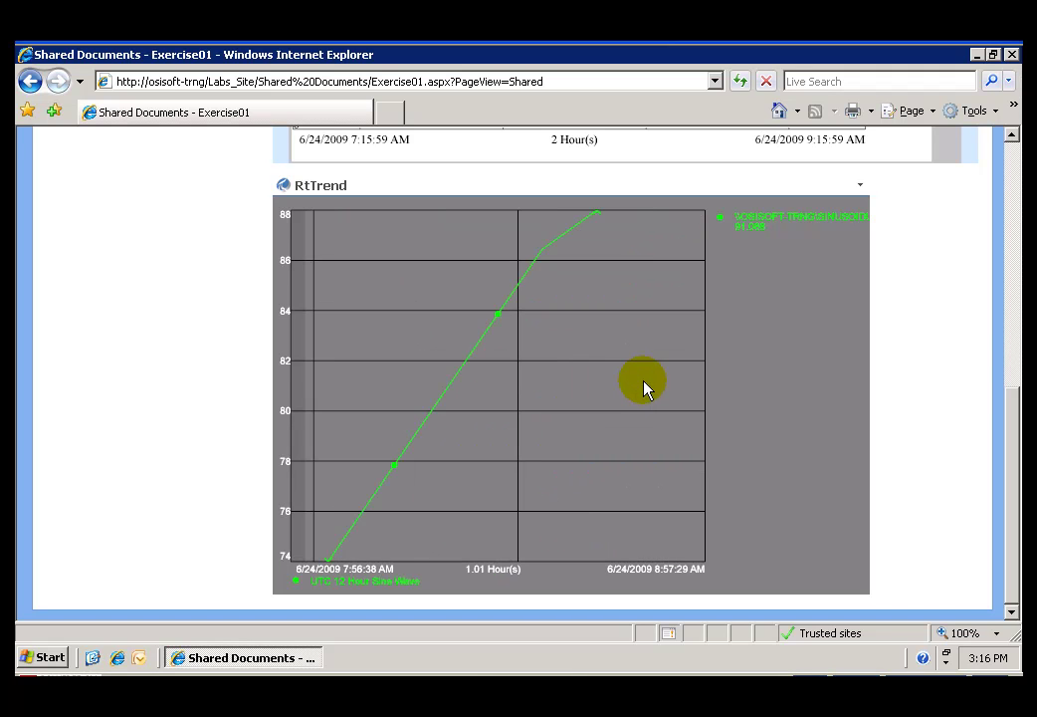